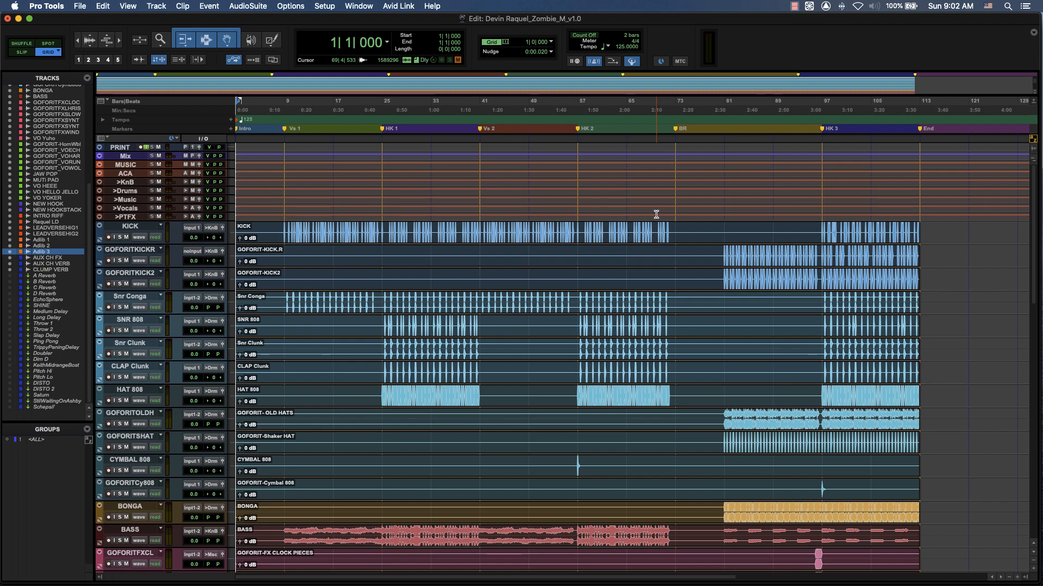
# Look through all session tracks in the Edit window, from the bus tracks and KICK down to CLUMP VERB
pyautogui.scroll(-15, 644, 280)
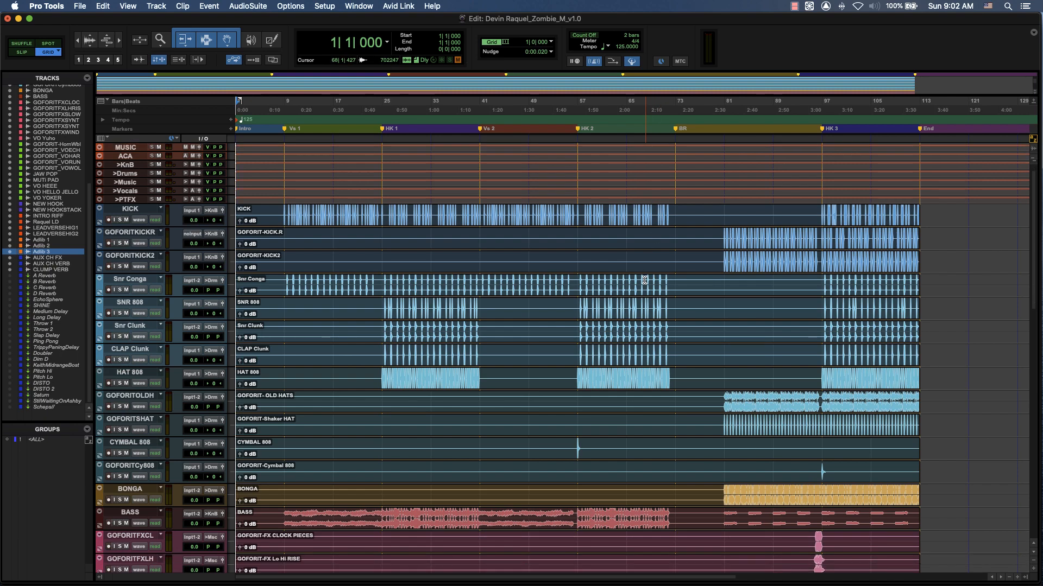
pyautogui.scroll(-15, 644, 281)
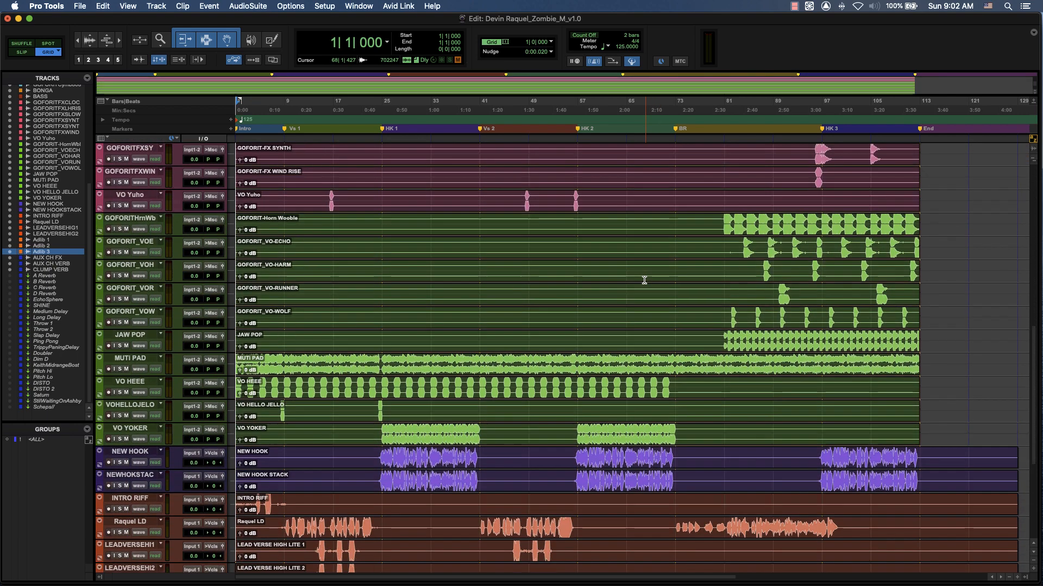
pyautogui.scroll(-3, 644, 281)
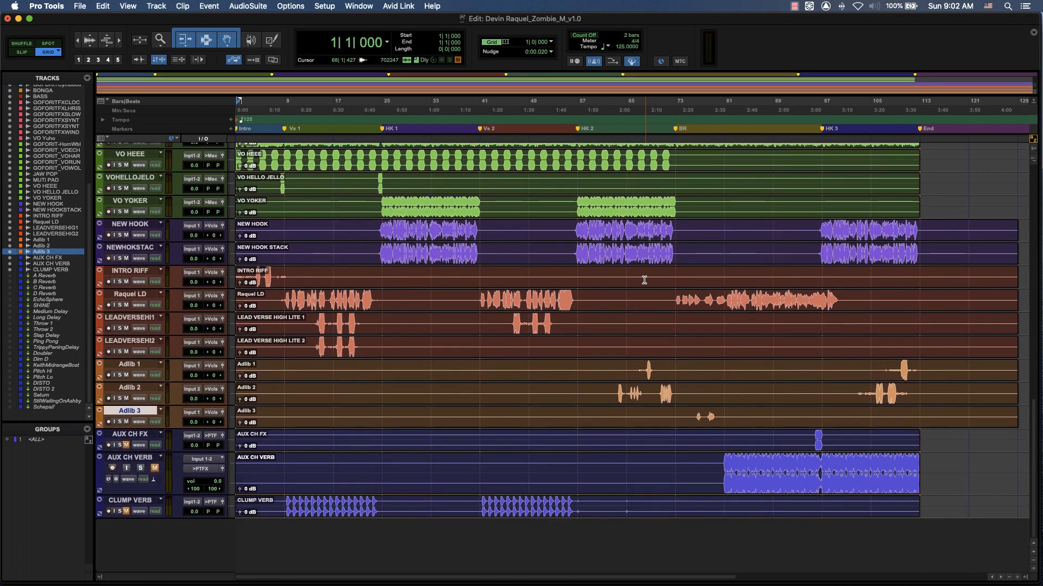
pyautogui.scroll(18, 644, 280)
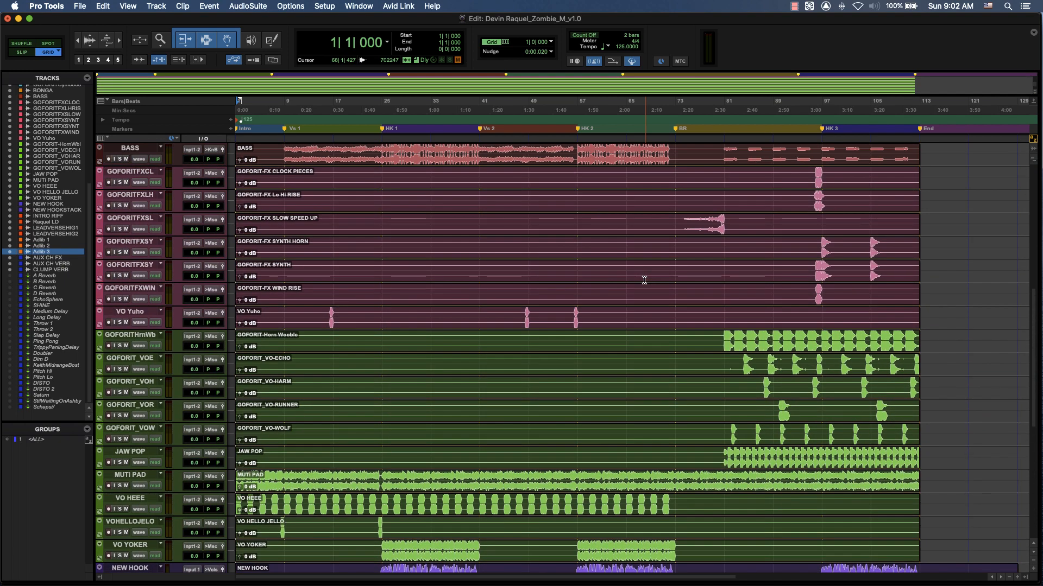
pyautogui.scroll(20, 644, 281)
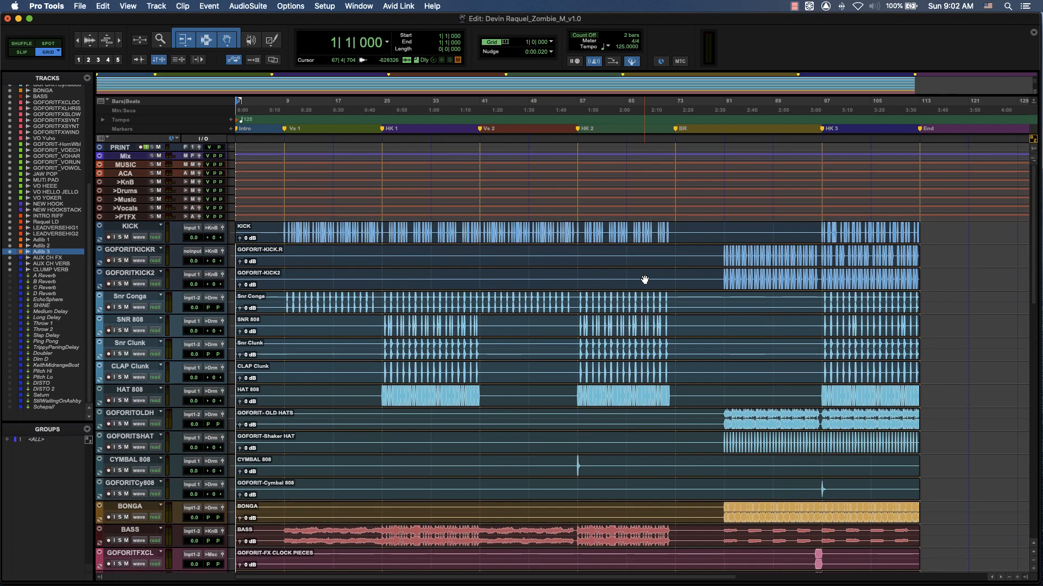
pyautogui.scroll(-15, 644, 281)
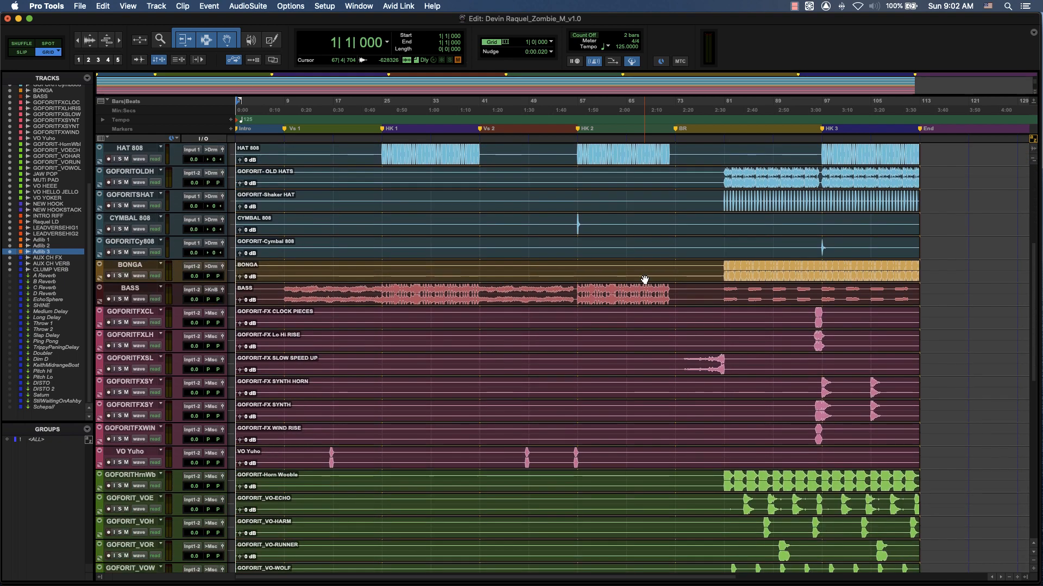
pyautogui.scroll(-15, 644, 280)
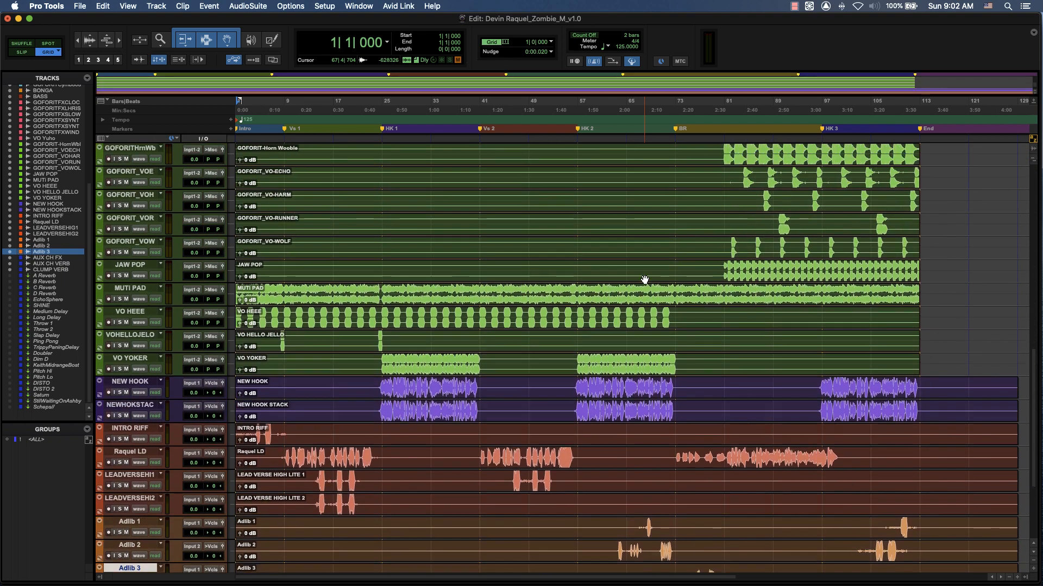
pyautogui.scroll(13, 644, 280)
pyautogui.scroll(10, 644, 280)
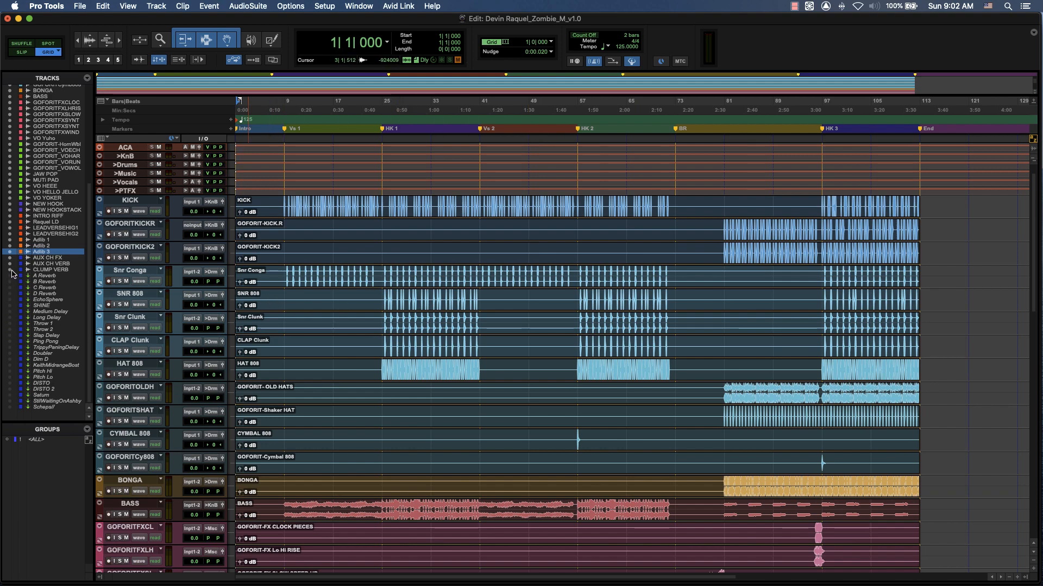
# Select every audio track from KICK through CLUMP VERB and hide them, leaving only the PRINT, Mix and bus tracks shown
pyautogui.scroll(5, 39, 270)
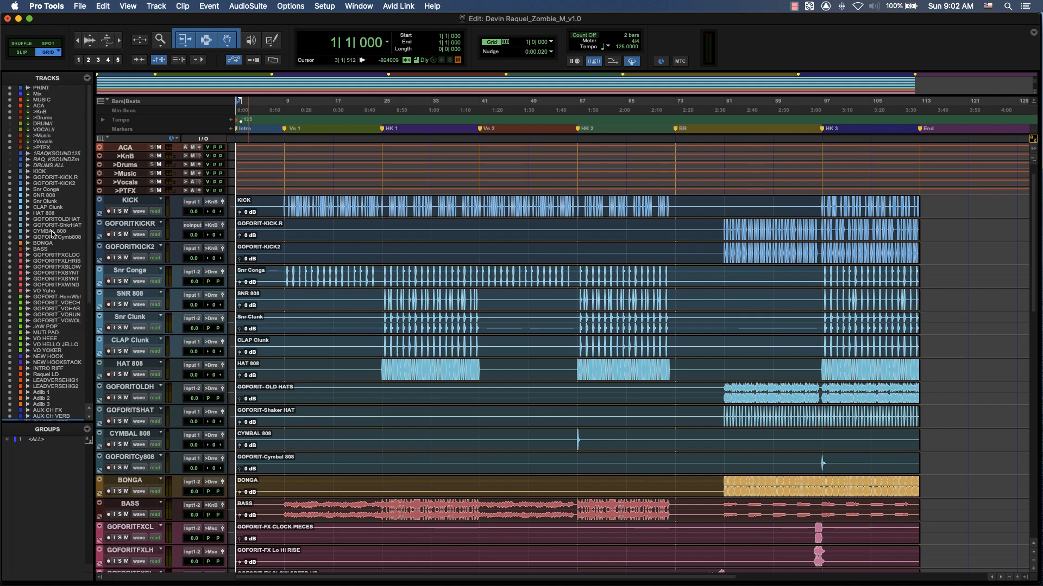
pyautogui.keyDown('shift'); pyautogui.click(45, 177); pyautogui.keyUp('shift')
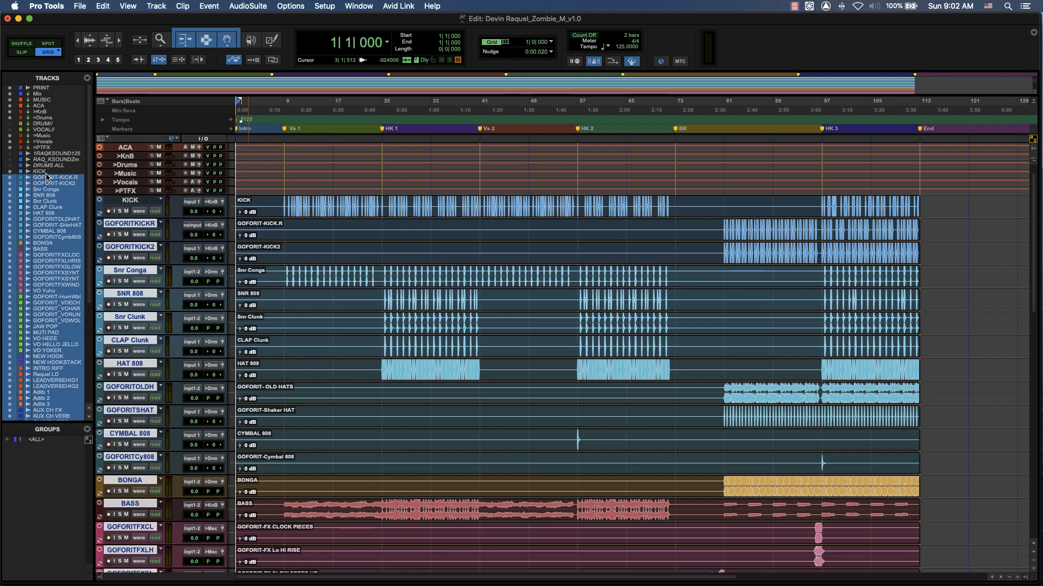
pyautogui.keyDown('shift'); pyautogui.click(44, 171); pyautogui.keyUp('shift')
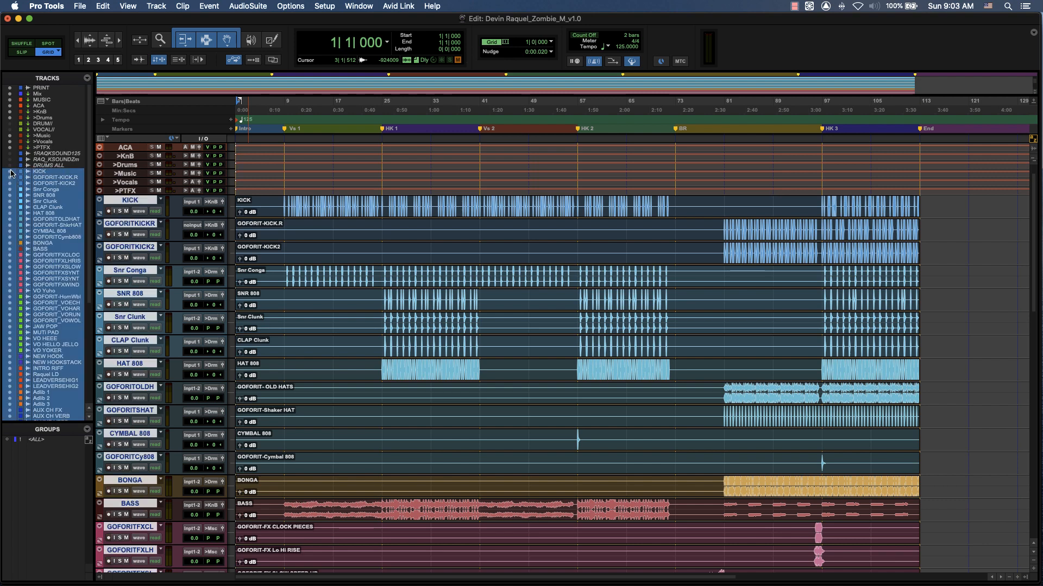
pyautogui.moveTo(9, 361); pyautogui.dragTo(10, 417)
pyautogui.scroll(-5, 14, 350)
pyautogui.scroll(-3, 14, 352)
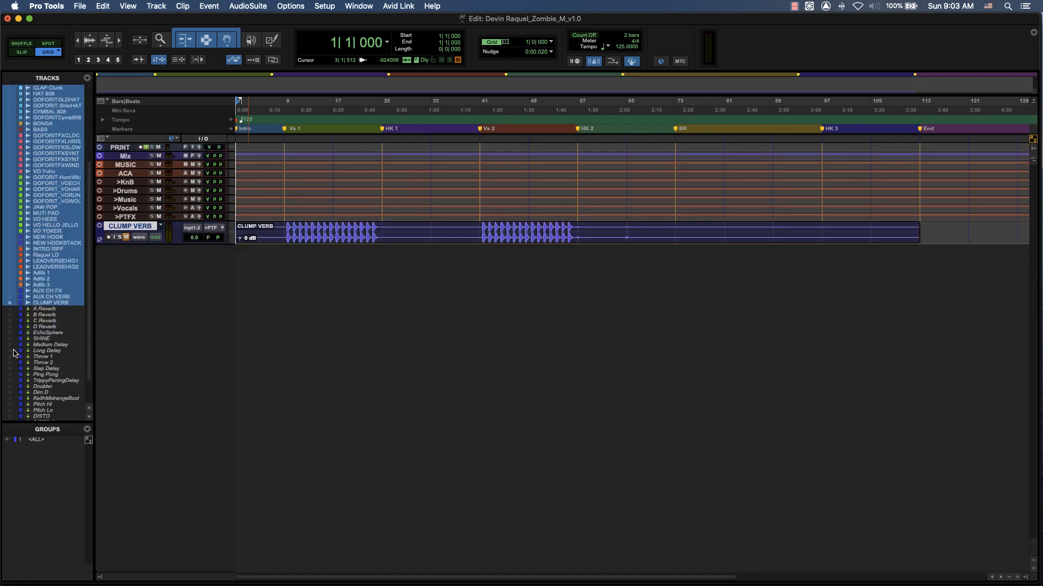
pyautogui.click(9, 303)
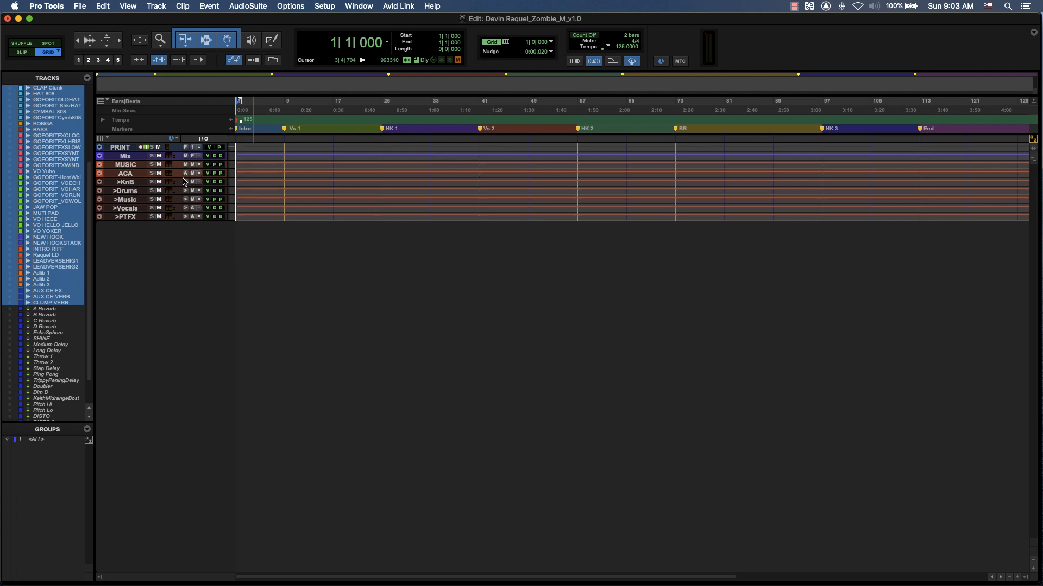
# Step through the PRINT, Mix, MUSIC and ACA tracks in the Edit window, selecting each one
pyautogui.click(125, 150)
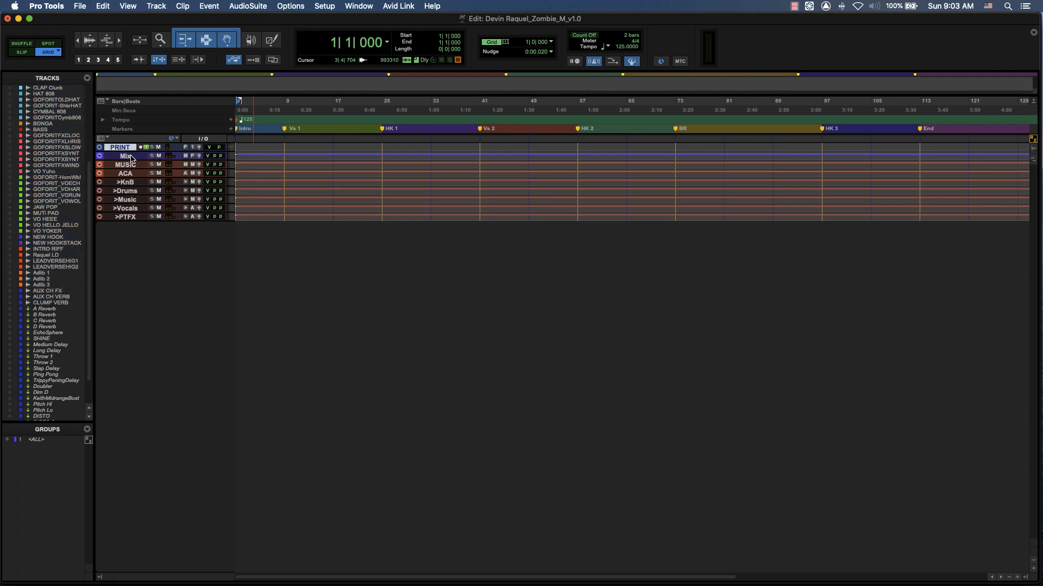
pyautogui.click(130, 157)
pyautogui.click(130, 167)
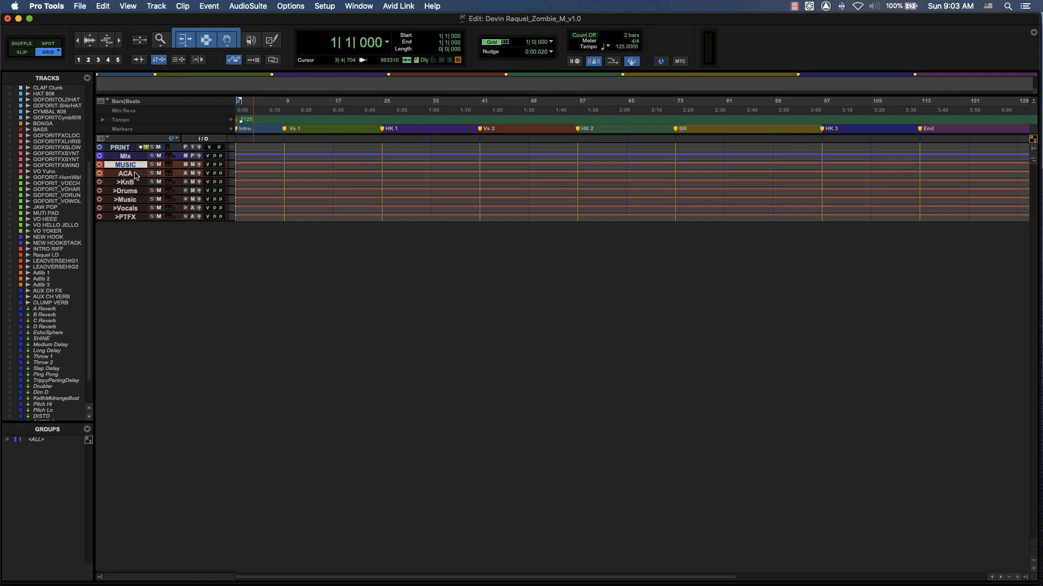
pyautogui.click(134, 175)
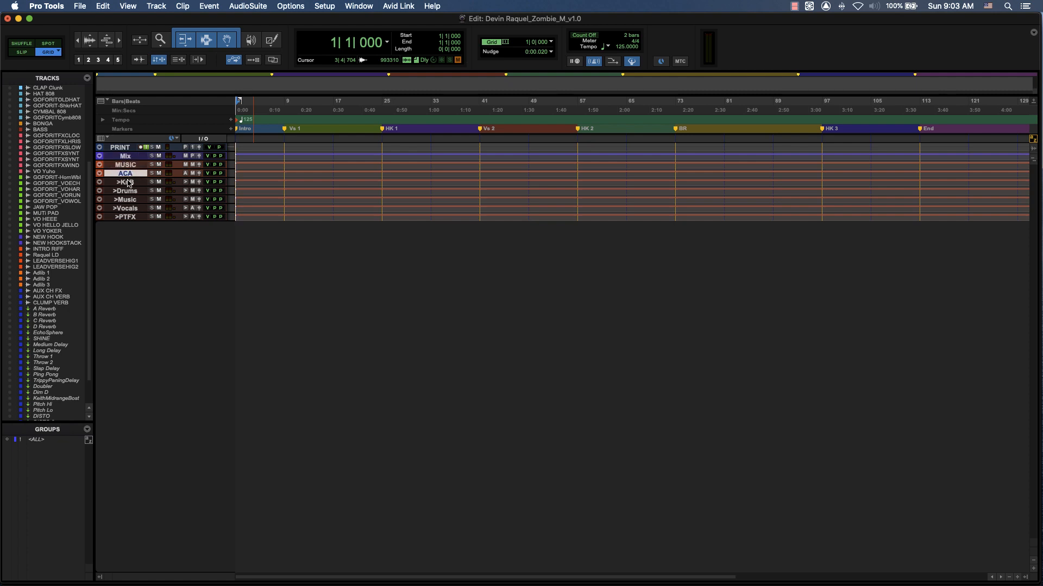
# Switch to the Mix window and examine the >PTFX, >Vocals, >Music, >Drums and >KnB bus channels one by one
pyautogui.press('super+equal')
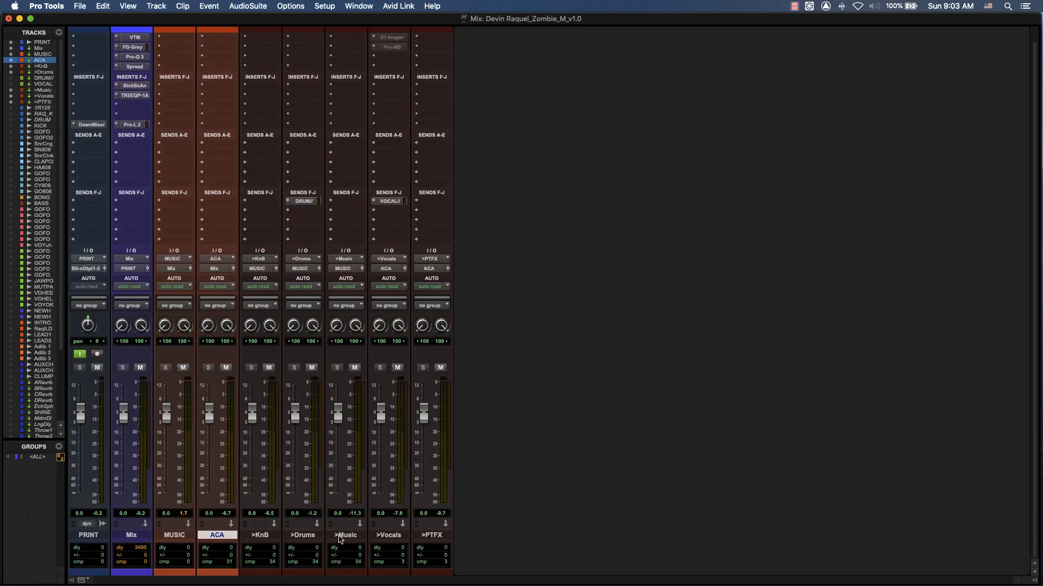
pyautogui.click(438, 537)
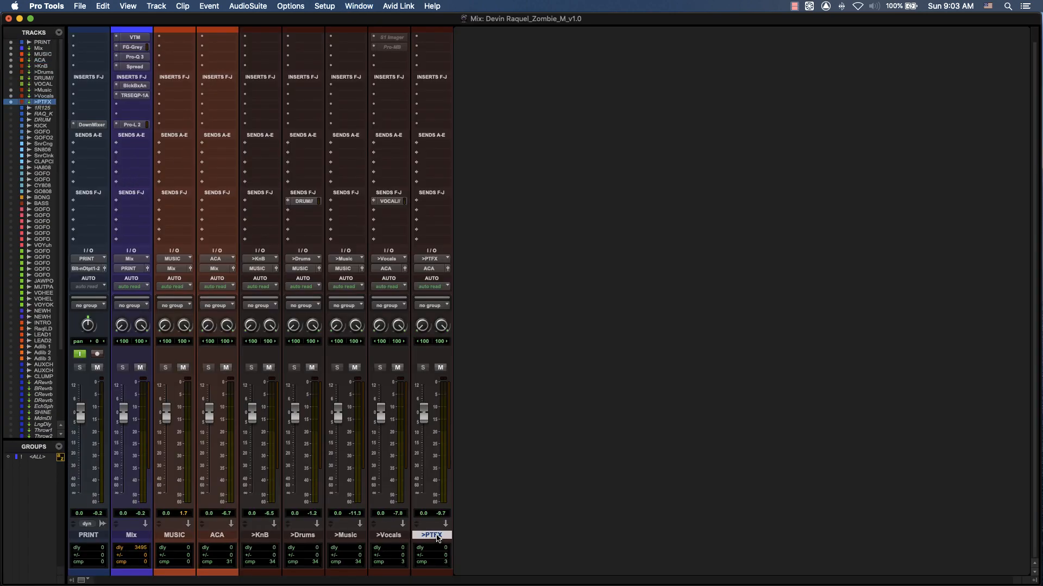
pyautogui.click(389, 537)
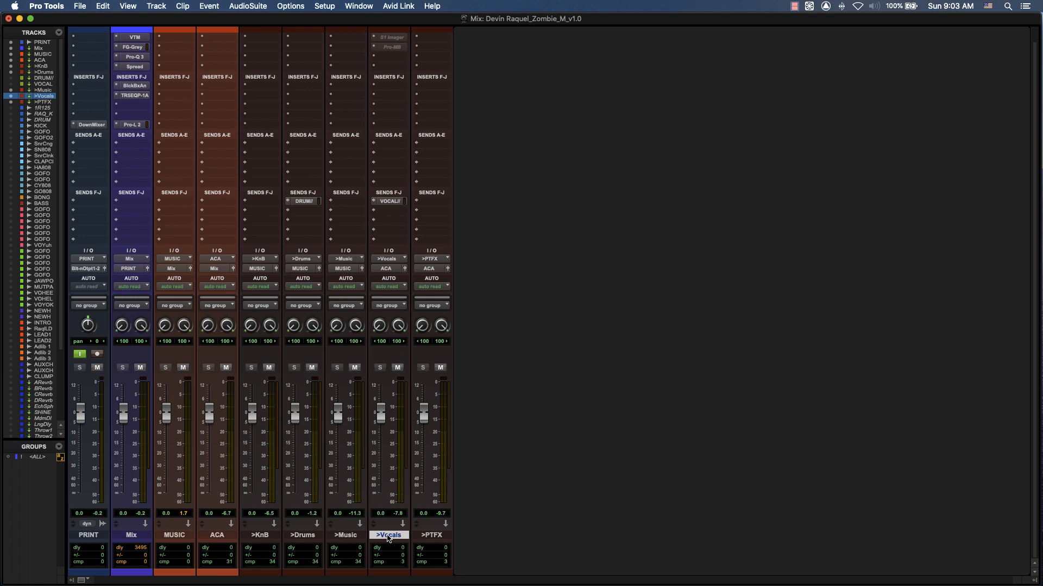
pyautogui.click(353, 537)
pyautogui.click(303, 537)
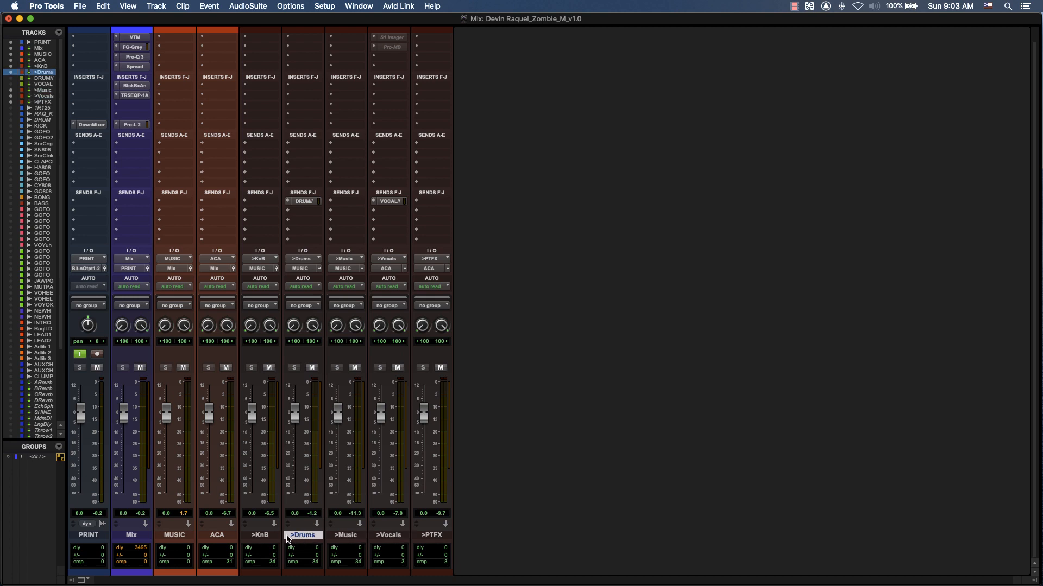
pyautogui.click(259, 538)
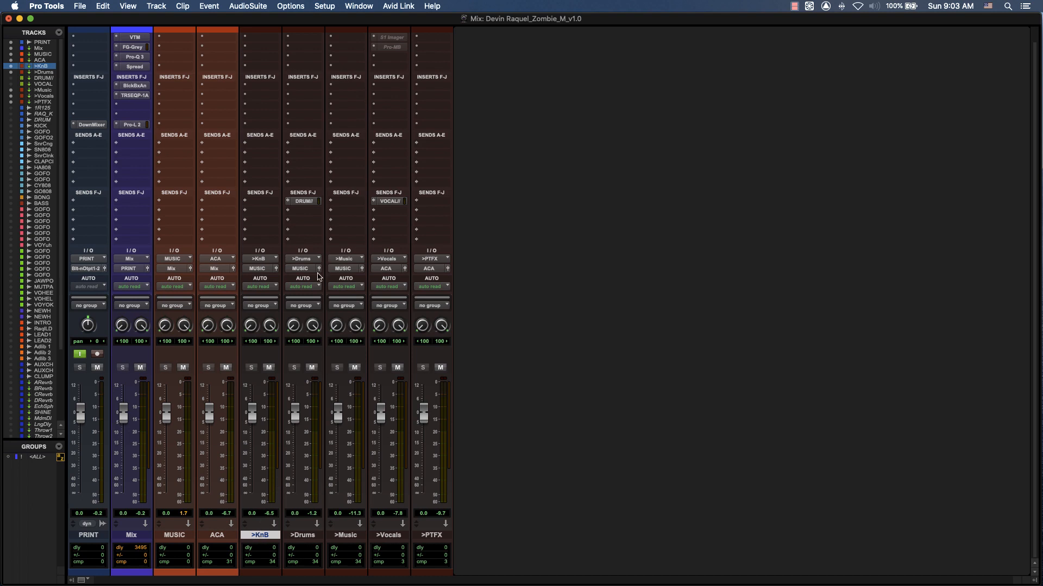
# Follow the routing from the ACA and MUSIC channels through Mix to PRINT, selecting each channel along the way
pyautogui.click(217, 536)
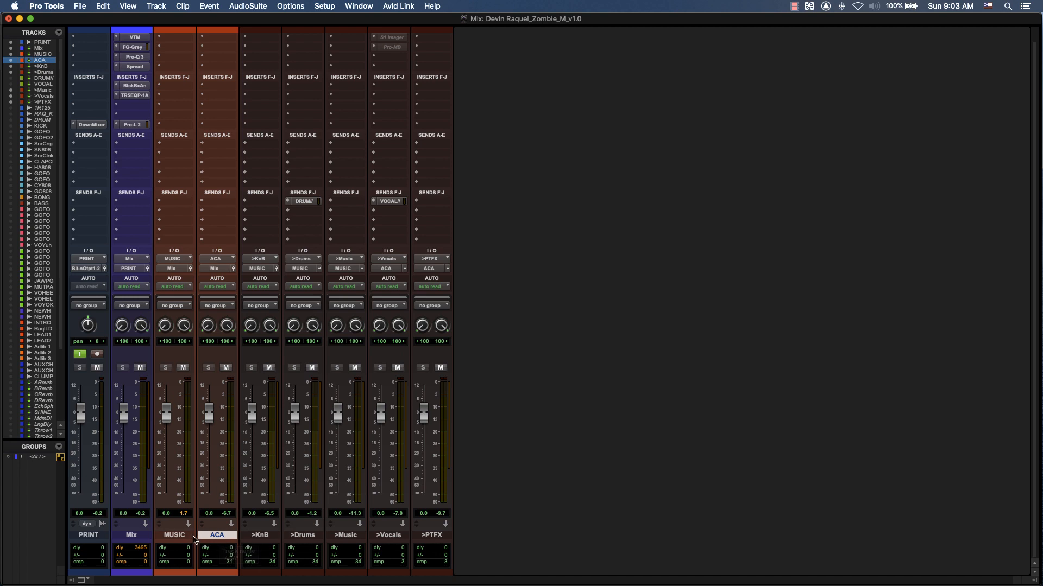
pyautogui.click(170, 536)
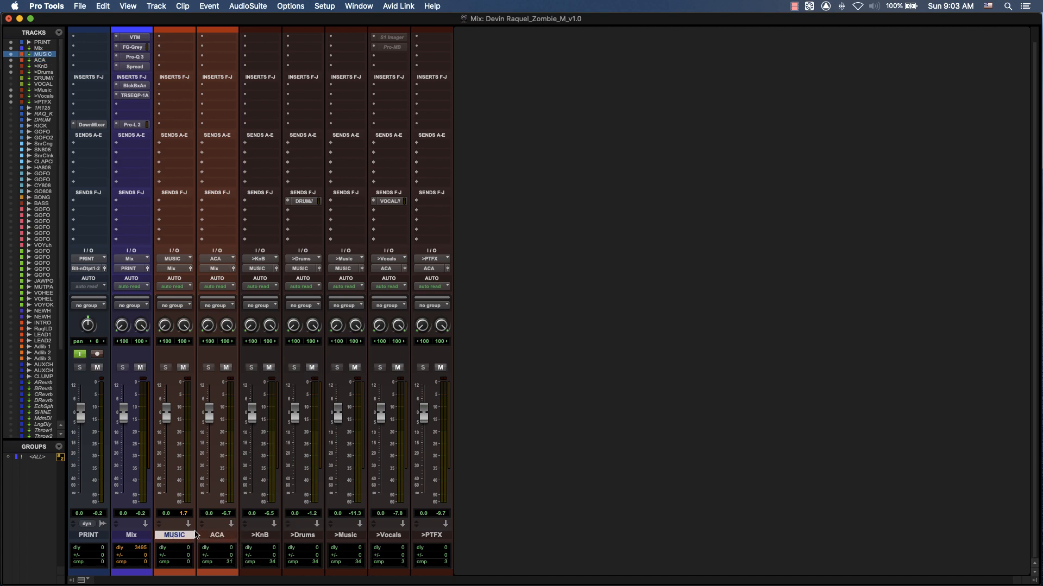
pyautogui.click(227, 536)
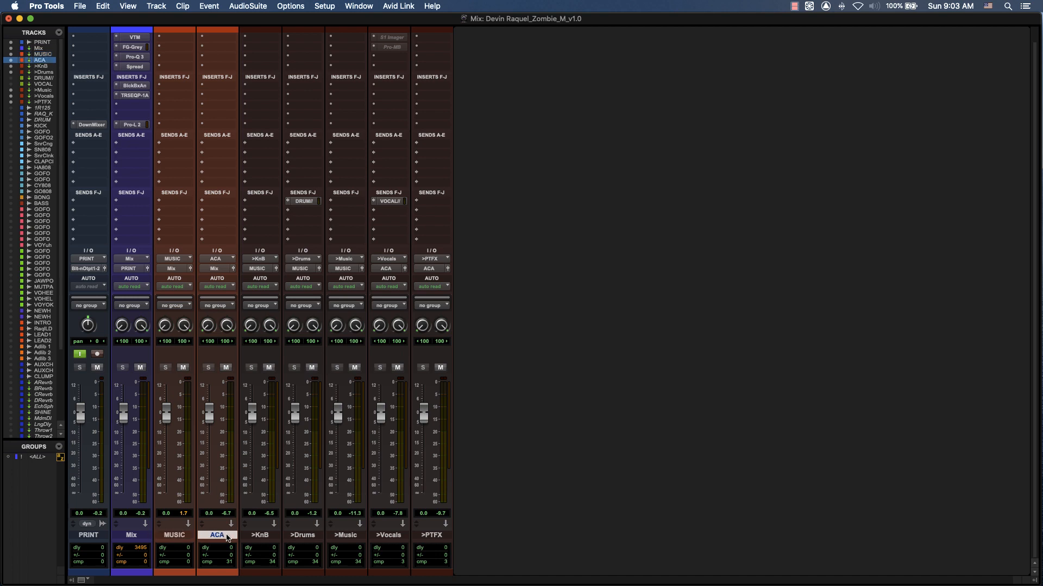
pyautogui.keyDown('shift'); pyautogui.click(179, 535); pyautogui.keyUp('shift')
pyautogui.click(139, 535)
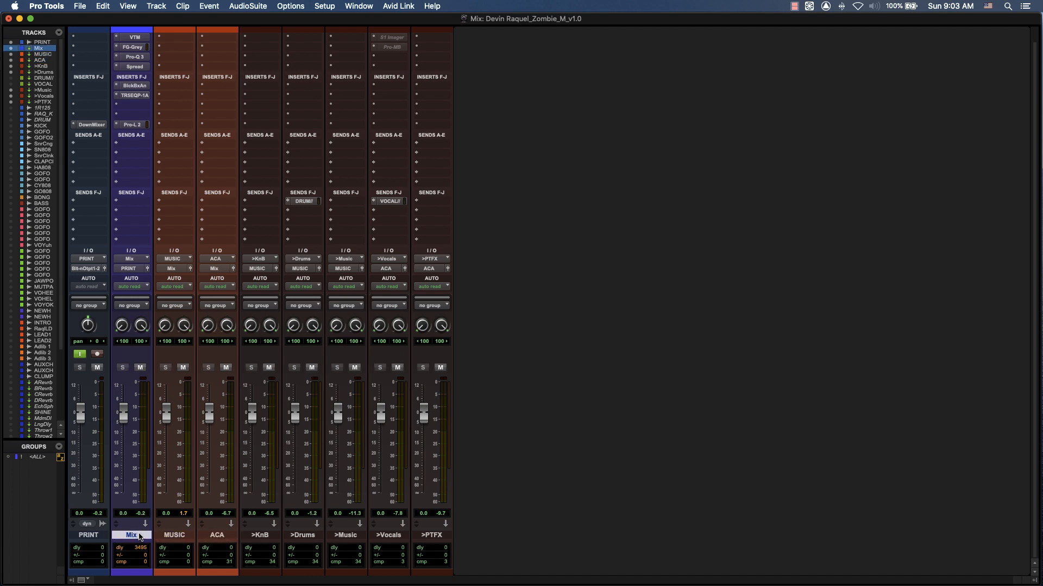
pyautogui.click(101, 538)
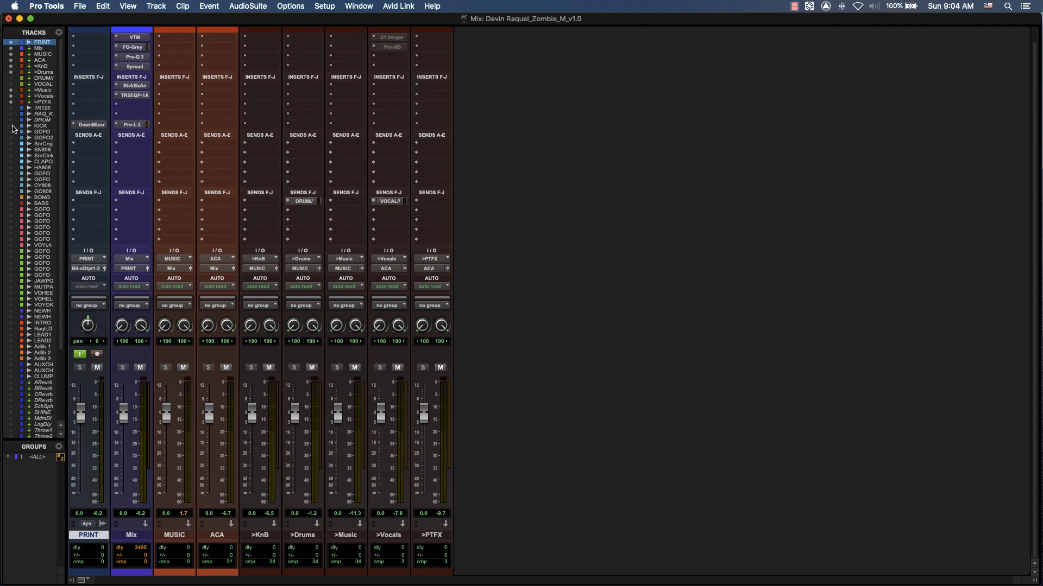
# Select the hidden tracks from KICK through CLUMP VERB and show them again in the mixer
pyautogui.click(41, 126)
pyautogui.scroll(-1, 45, 182)
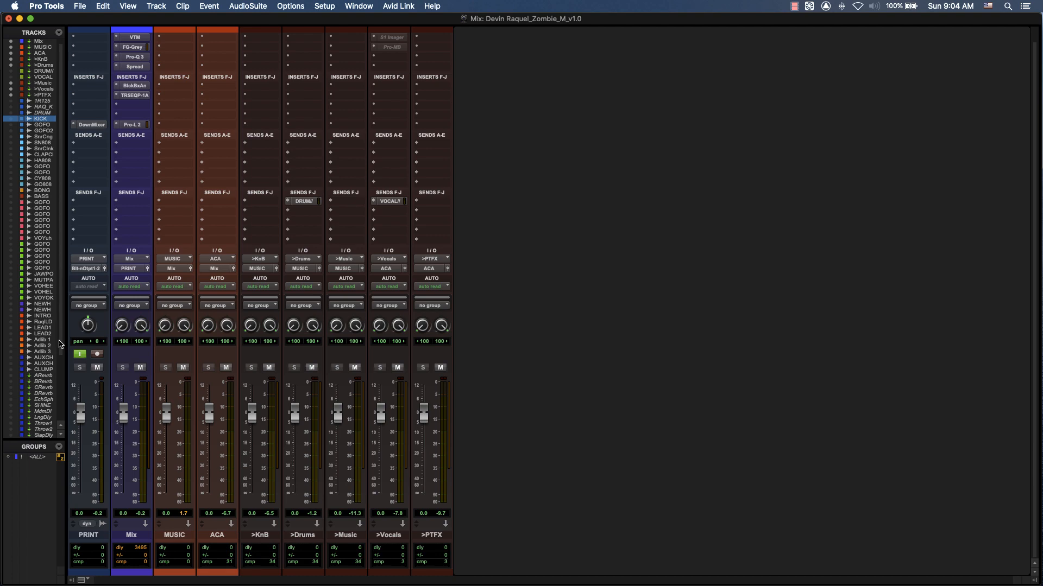
pyautogui.keyDown('shift'); pyautogui.click(48, 369); pyautogui.keyUp('shift')
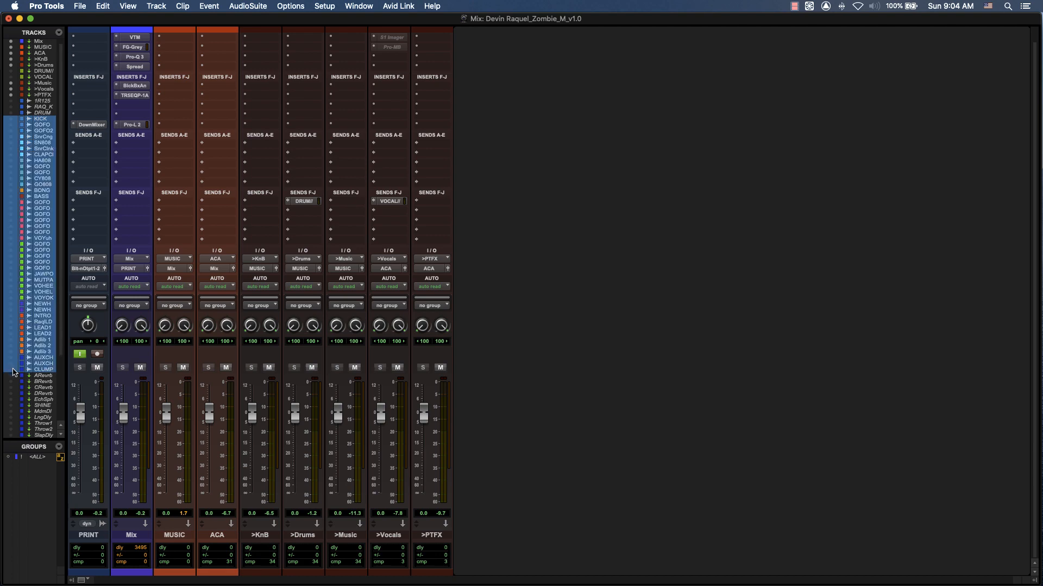
pyautogui.moveTo(12, 369); pyautogui.dragTo(11, 119)
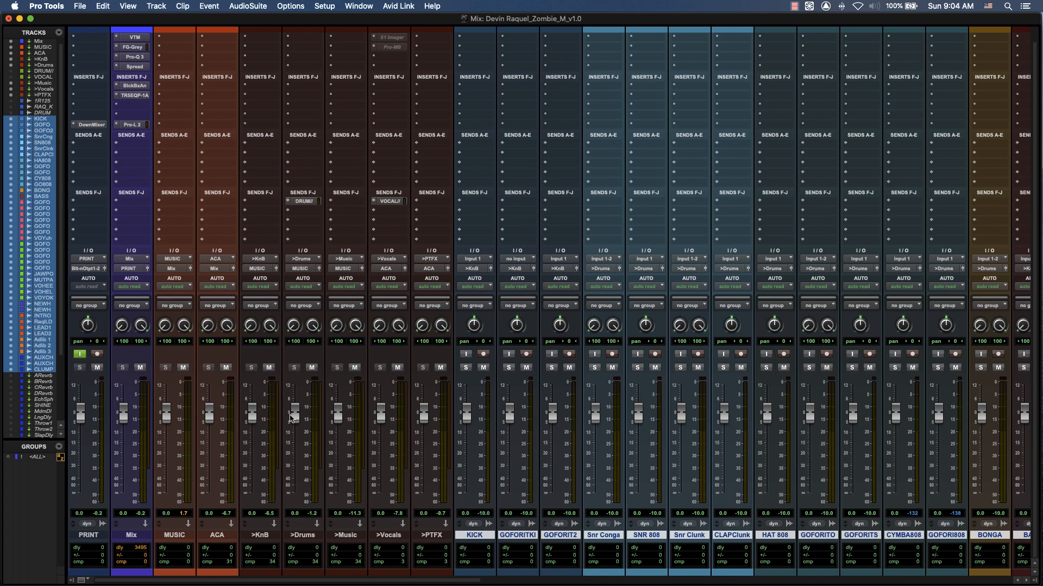
# Inspect the DownMixer insert on the PRINT track, start playback to check its metering, and close the plug-in
pyautogui.click(98, 537)
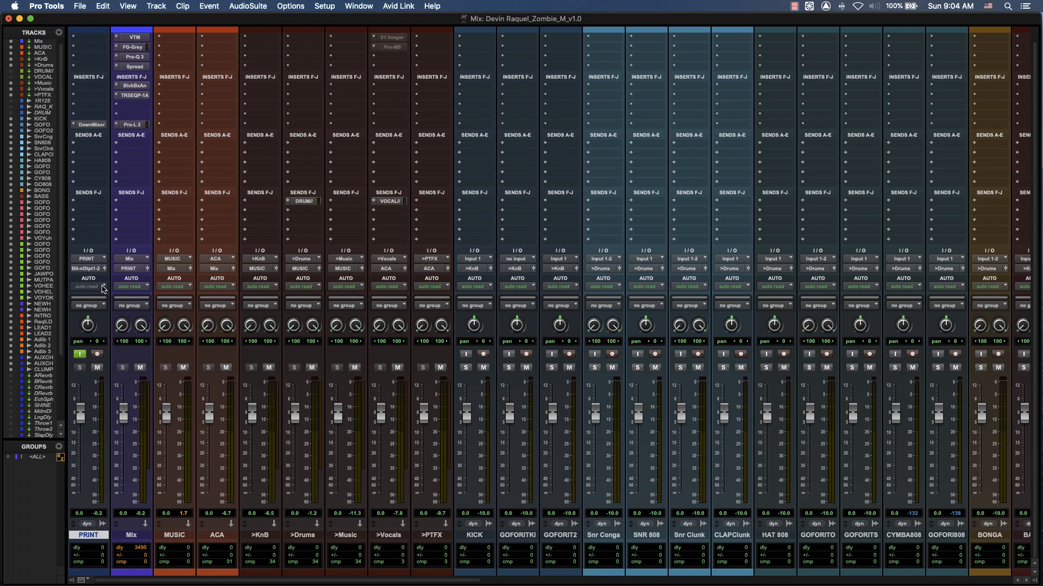
pyautogui.click(92, 125)
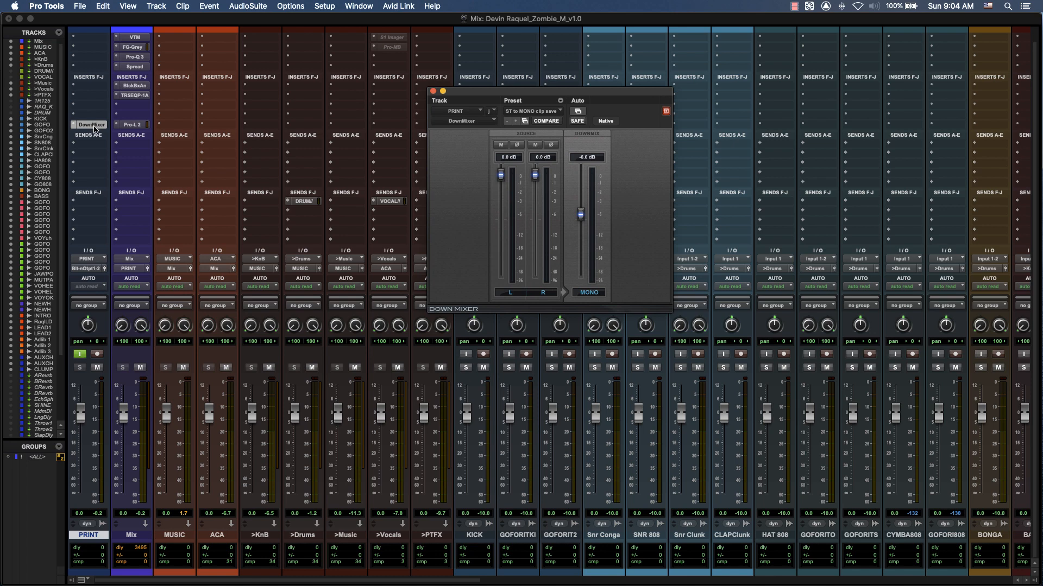
pyautogui.press('space')
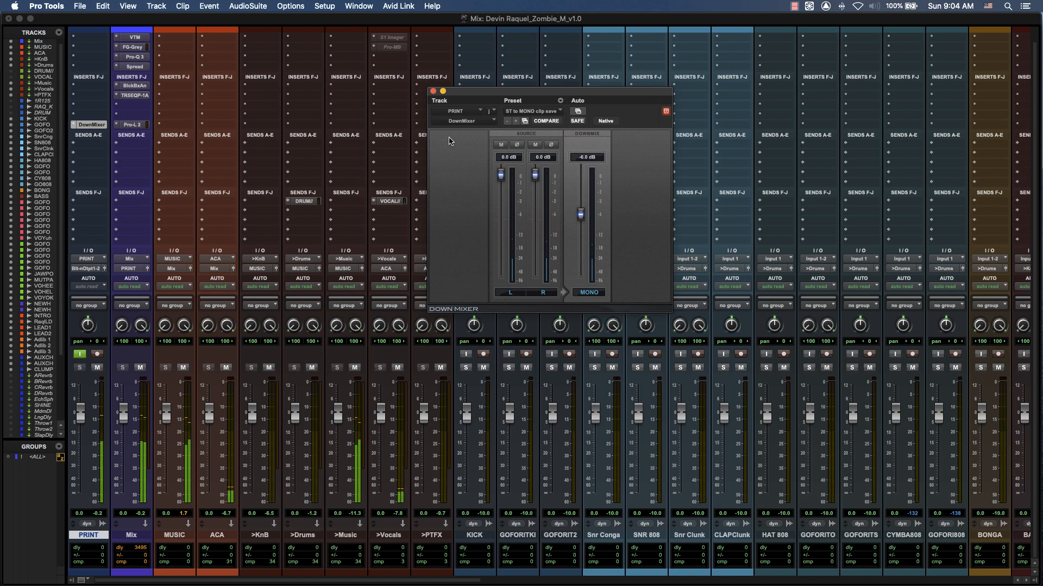
pyautogui.click(433, 91)
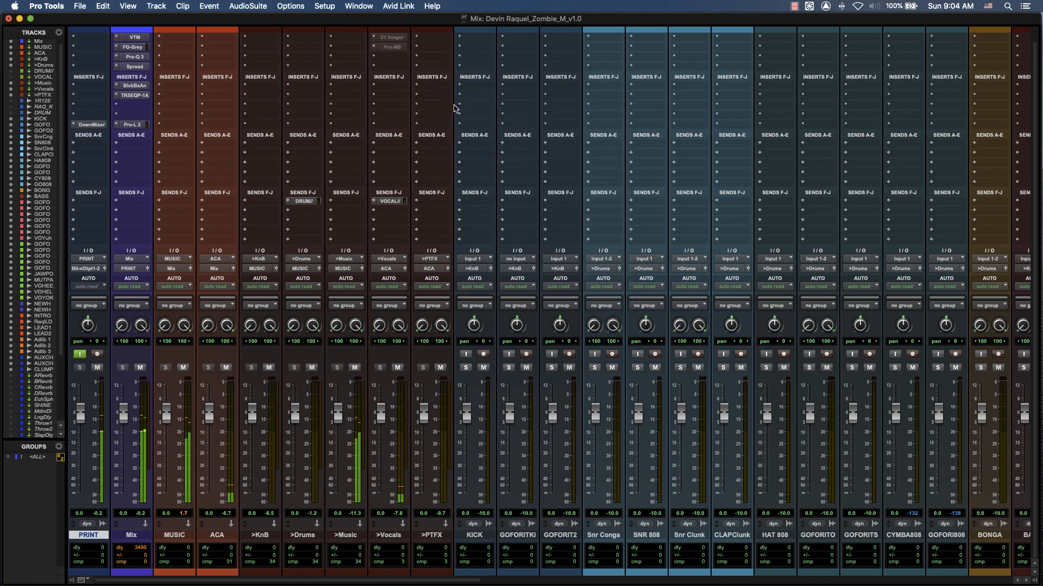
# Switch to the Edit window and review the tracks from KICK down to CLUMP VERB
pyautogui.press('super+equal')
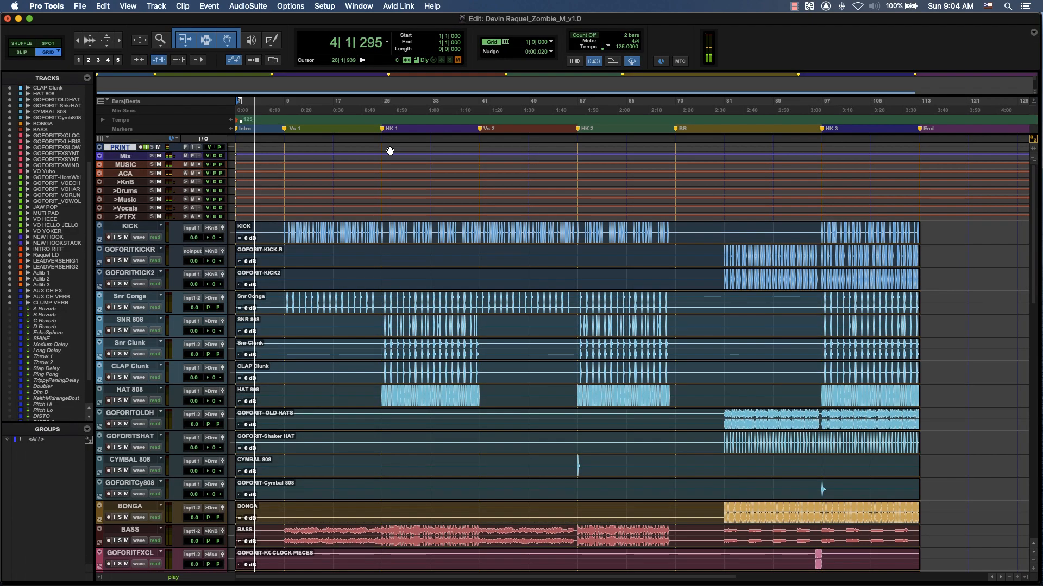
pyautogui.scroll(-6, 457, 279)
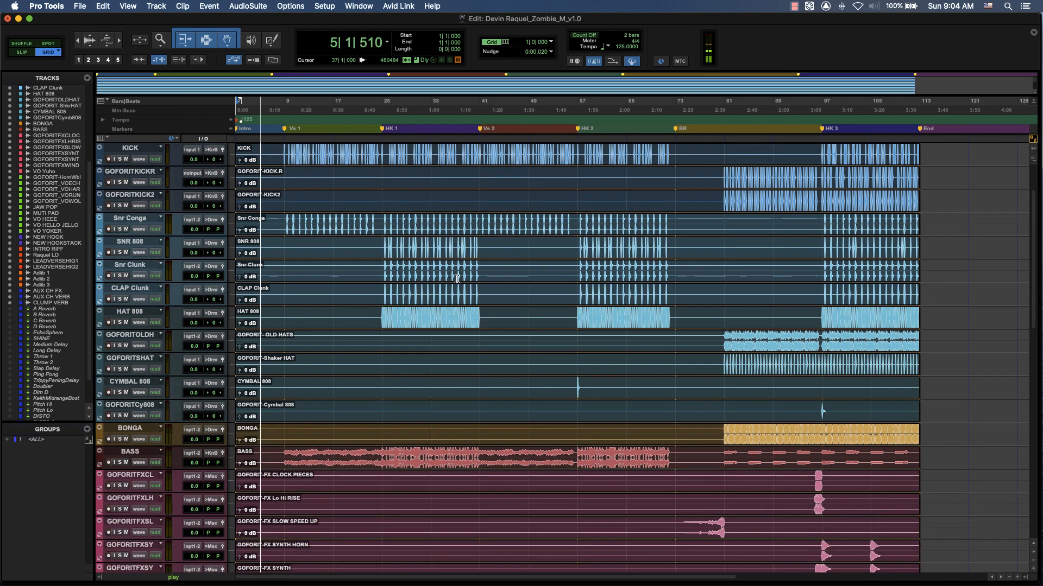
pyautogui.scroll(-12, 456, 279)
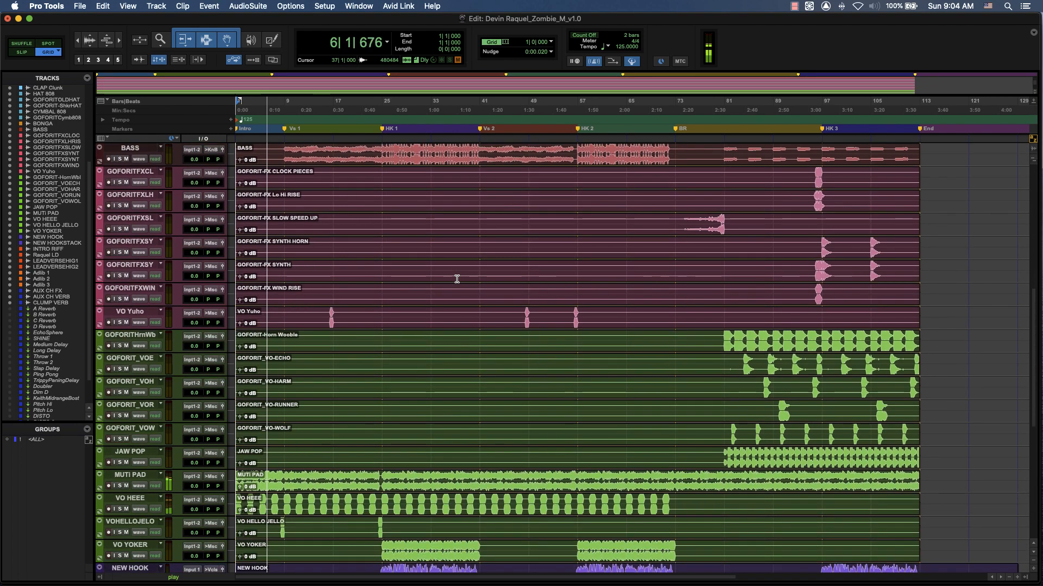
pyautogui.scroll(-6, 457, 280)
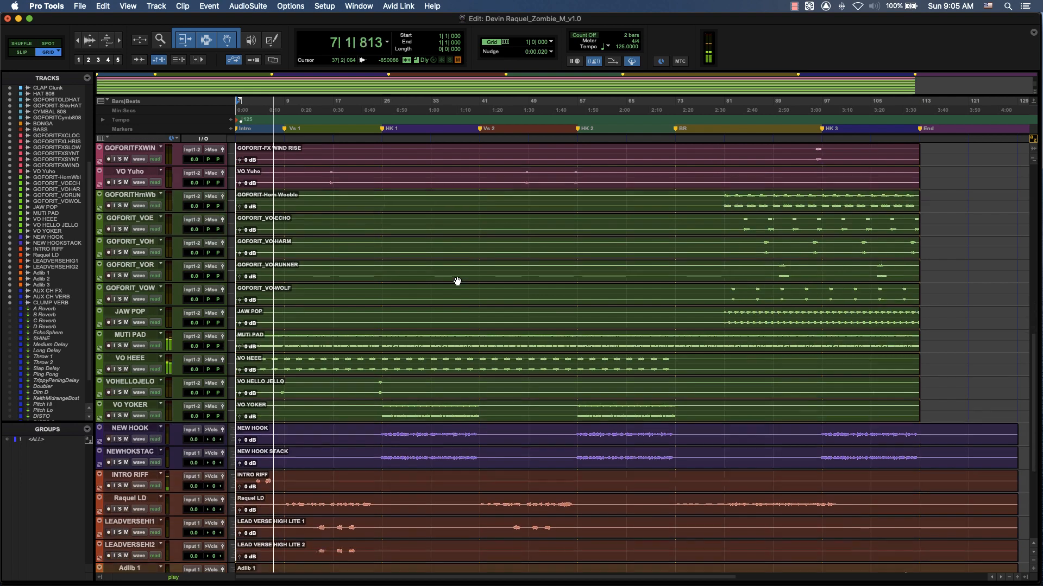
pyautogui.scroll(-4, 457, 281)
pyautogui.scroll(-2, 457, 280)
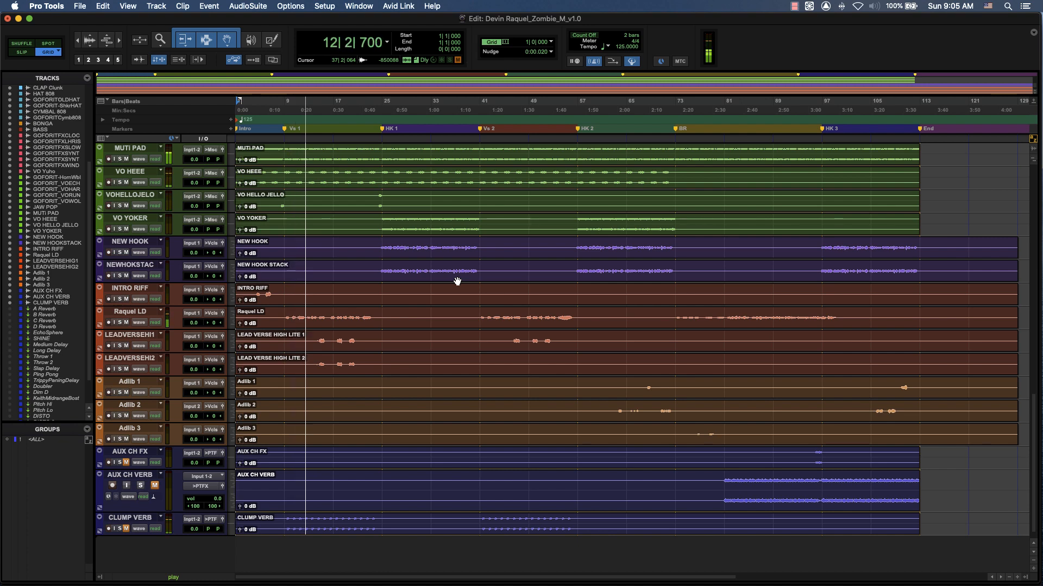
# Enlarge the waveforms around verse 1 to inspect the vocal tracks, and stop playback
pyautogui.press('t')
pyautogui.press('super+alt+]')
pyautogui.press('super+alt+]')
pyautogui.press('super+alt+]')
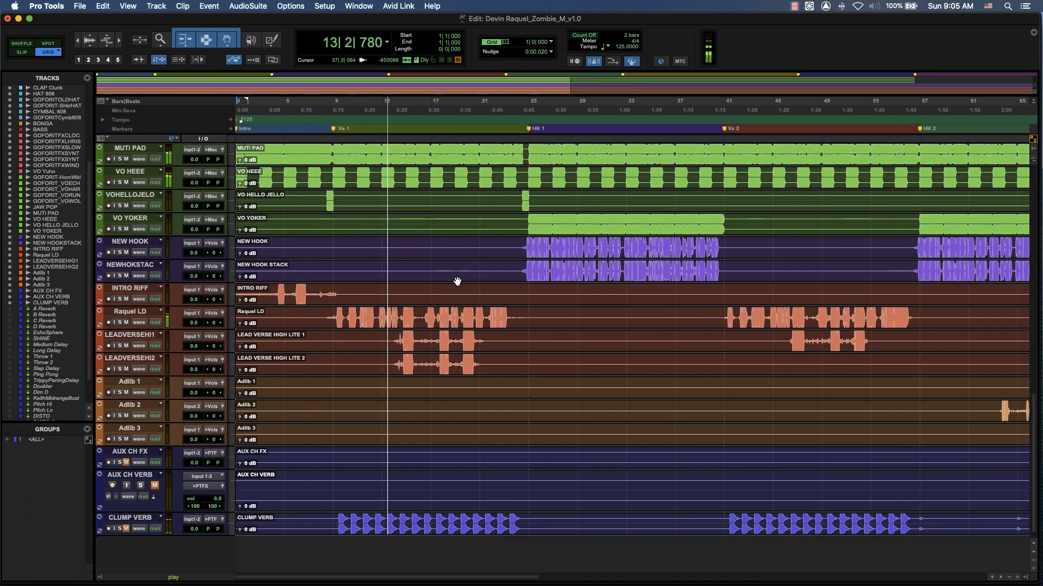
pyautogui.press('super+alt+[')
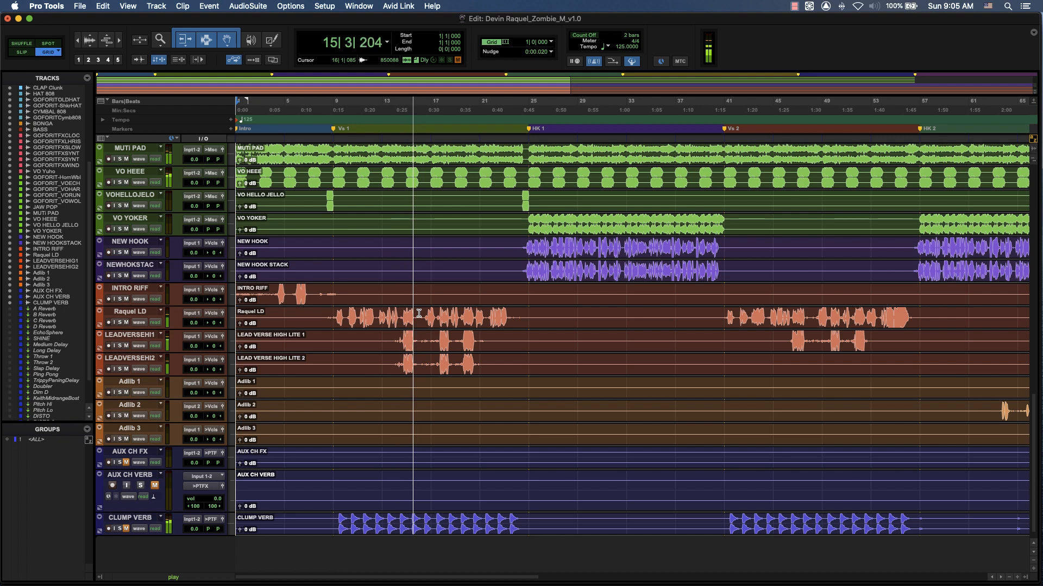
pyautogui.press('space')
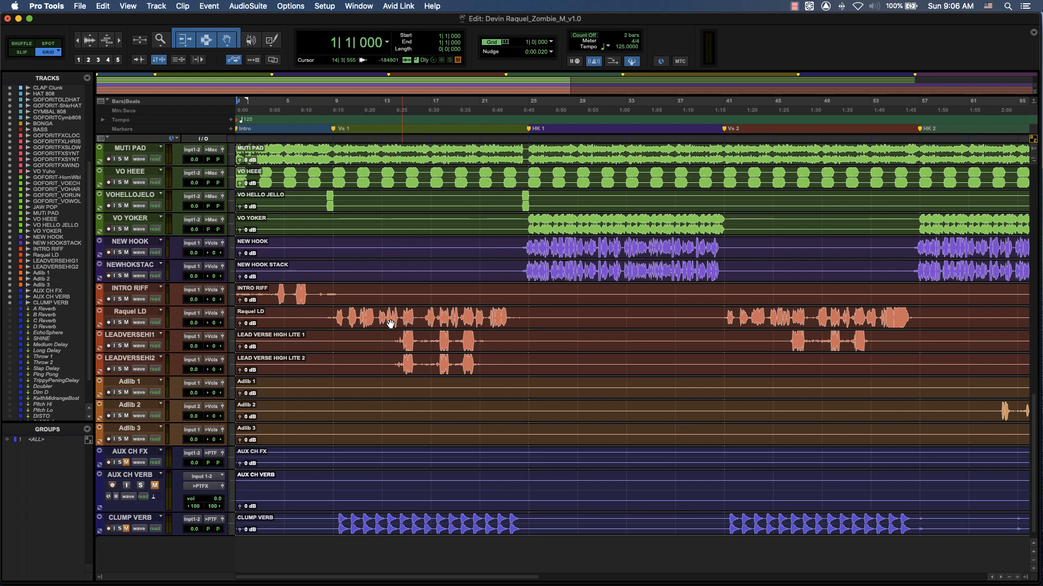
# Solo the INTRO RIFF track and audition it from the session start and from bar 4
pyautogui.click(120, 300)
pyautogui.press('space')
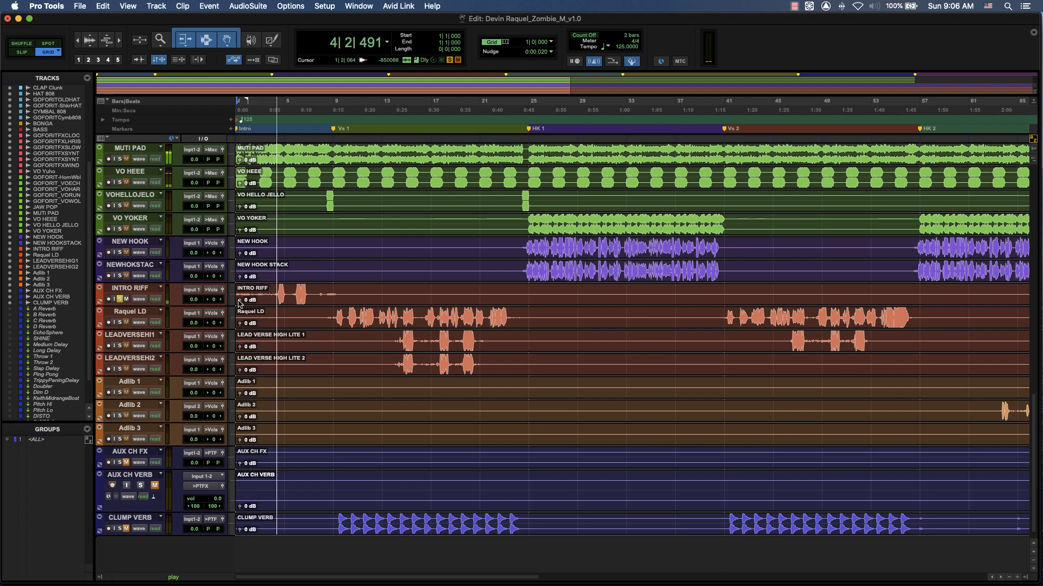
pyautogui.press('space')
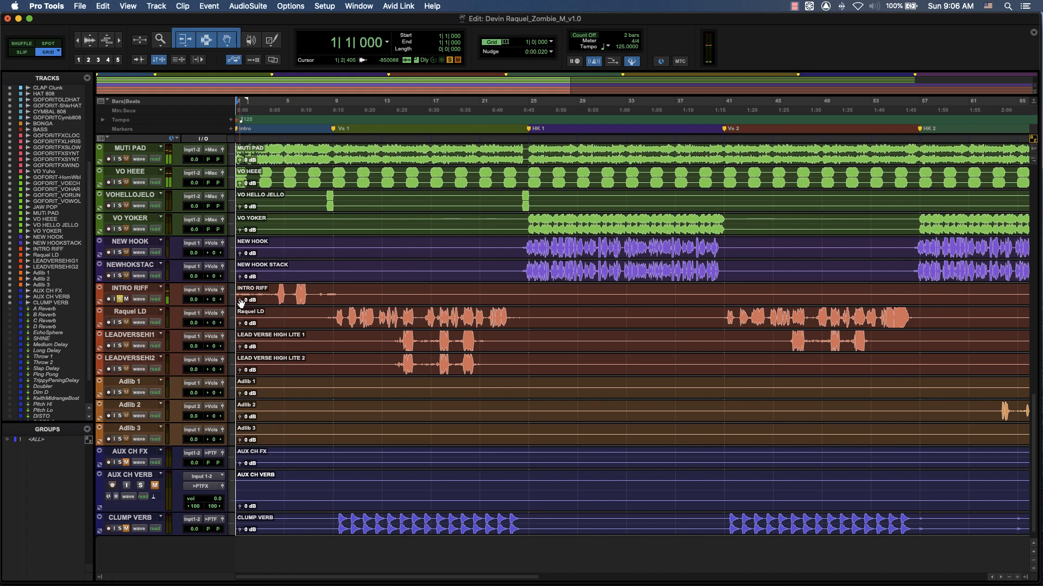
pyautogui.click(274, 291)
pyautogui.press('space')
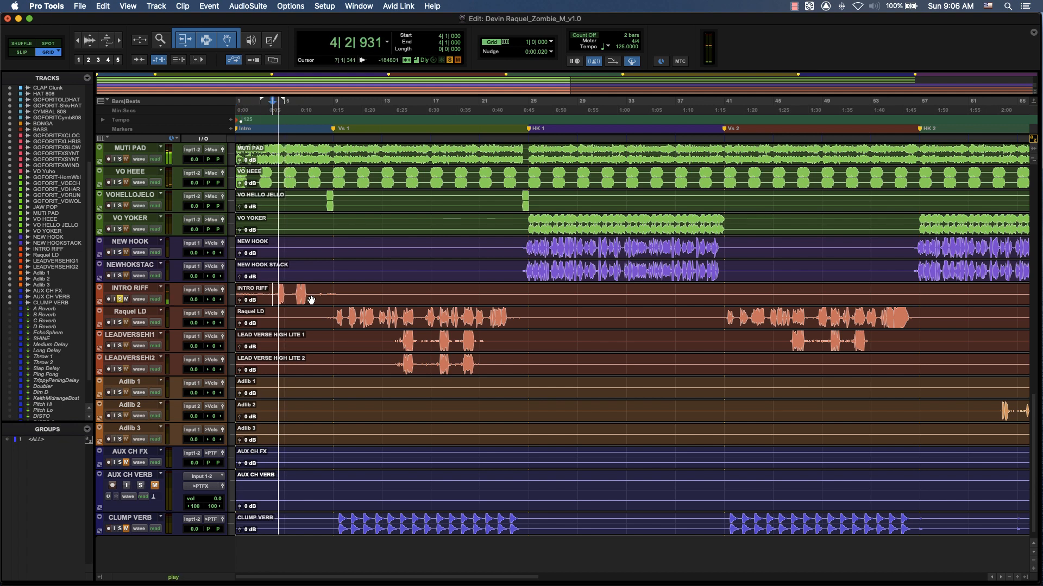
pyautogui.press('space')
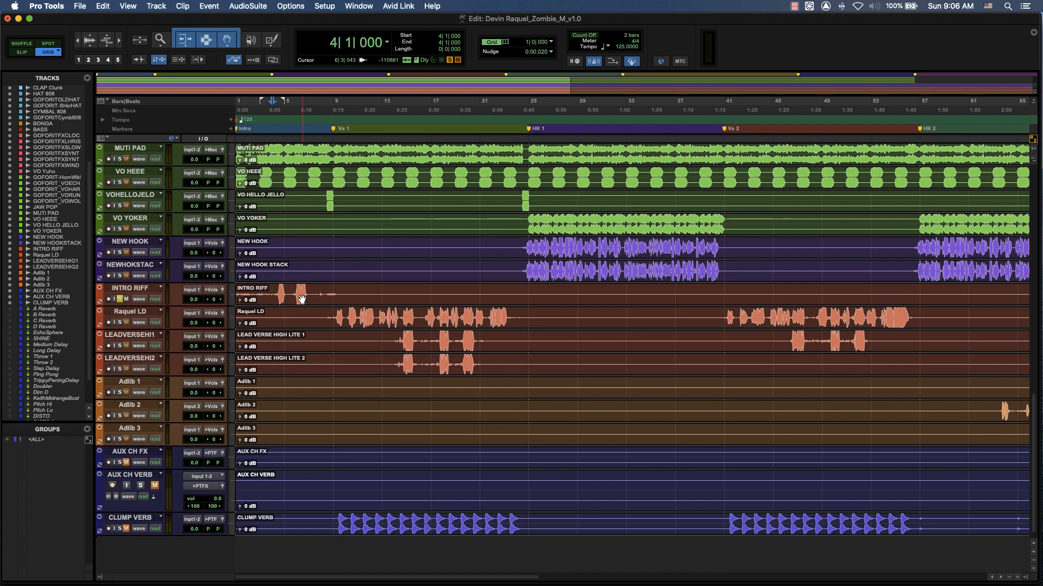
pyautogui.press('space')
pyautogui.press('super+alt+bracketleft')
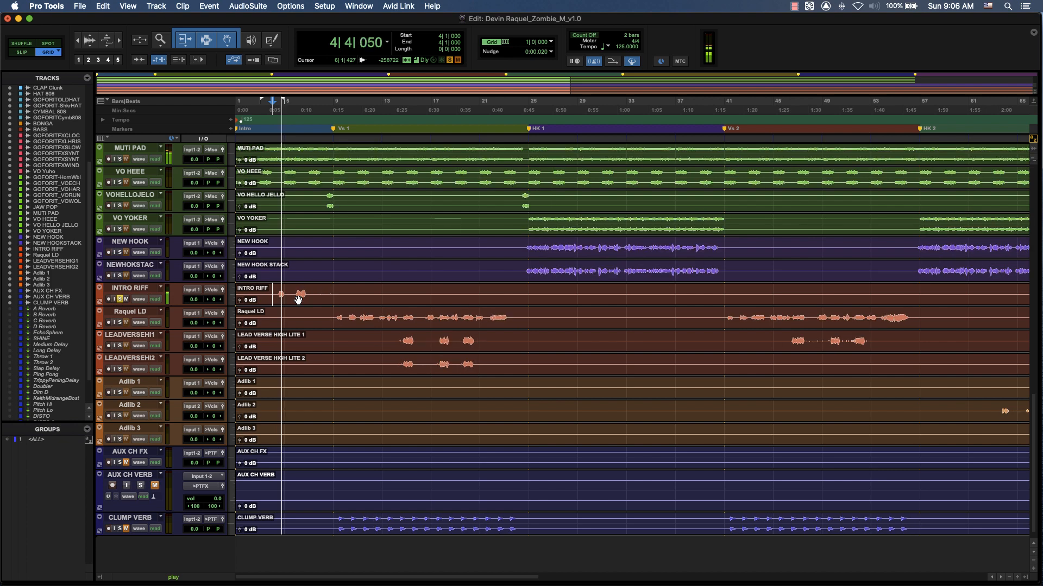
pyautogui.press('super+alt+bracketright')
pyautogui.press('space')
# Select the whole INTRO RIFF clip and set Strip Silence to a -40 dB threshold and 411 msec minimum strip duration
pyautogui.tripleClick(284, 300)
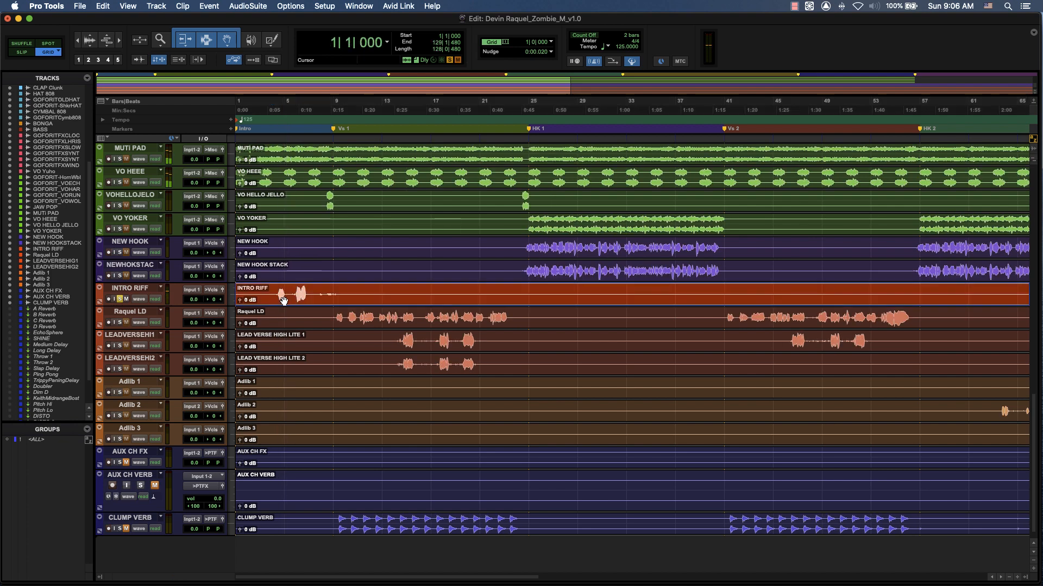
pyautogui.press('super+u')
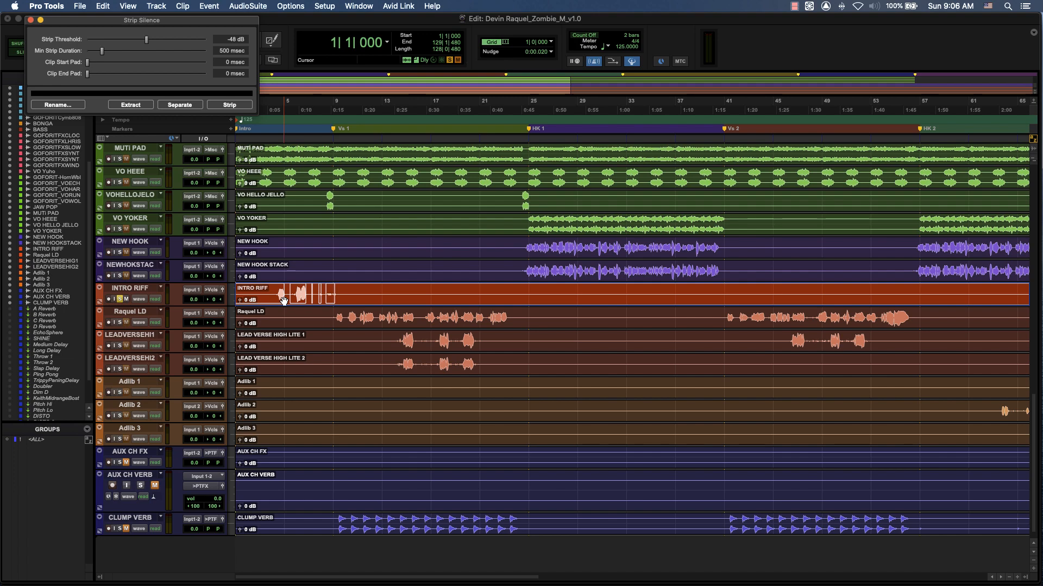
pyautogui.scroll(-5, 339, 317)
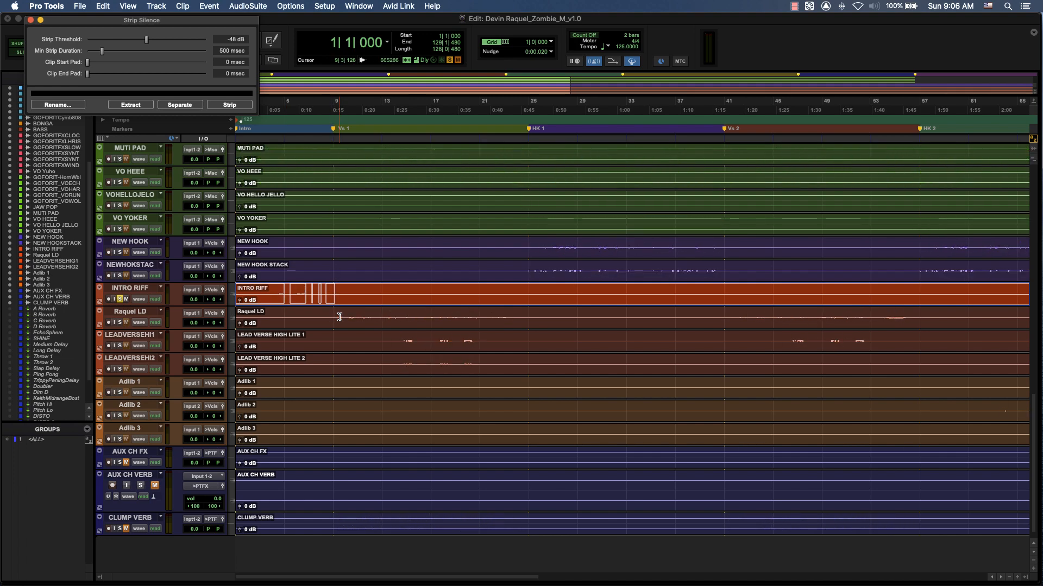
pyautogui.scroll(10, 339, 317)
pyautogui.scroll(-2, 339, 317)
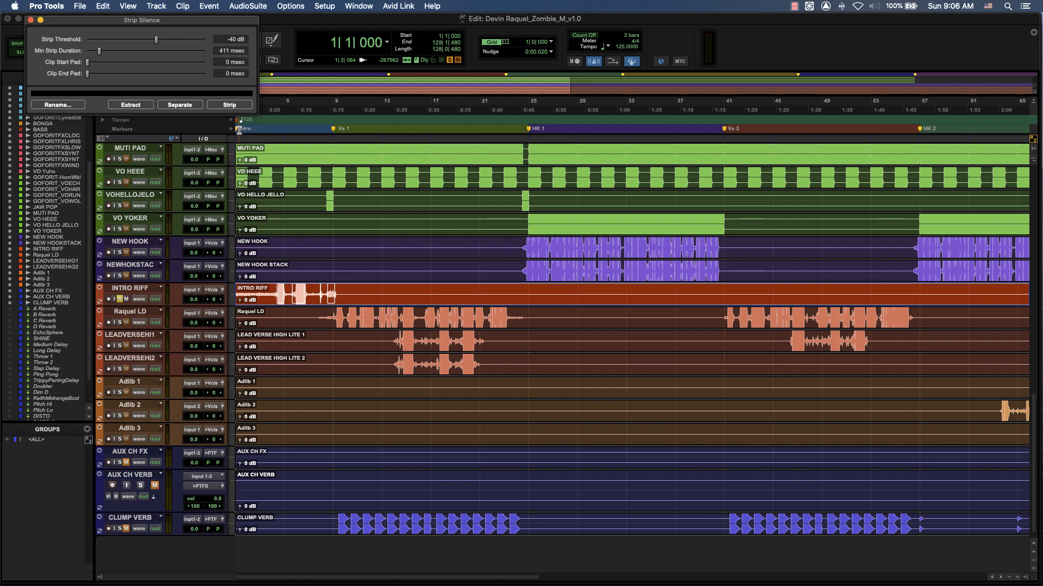
# Inspect the regions Strip Silence detects near the end of INTRO RIFF and audition the track from bar 8
pyautogui.press('t')
pyautogui.press('t')
pyautogui.press('t')
pyautogui.press('t')
pyautogui.hscroll(15, 239, 131)
pyautogui.hscroll(-5, 239, 130)
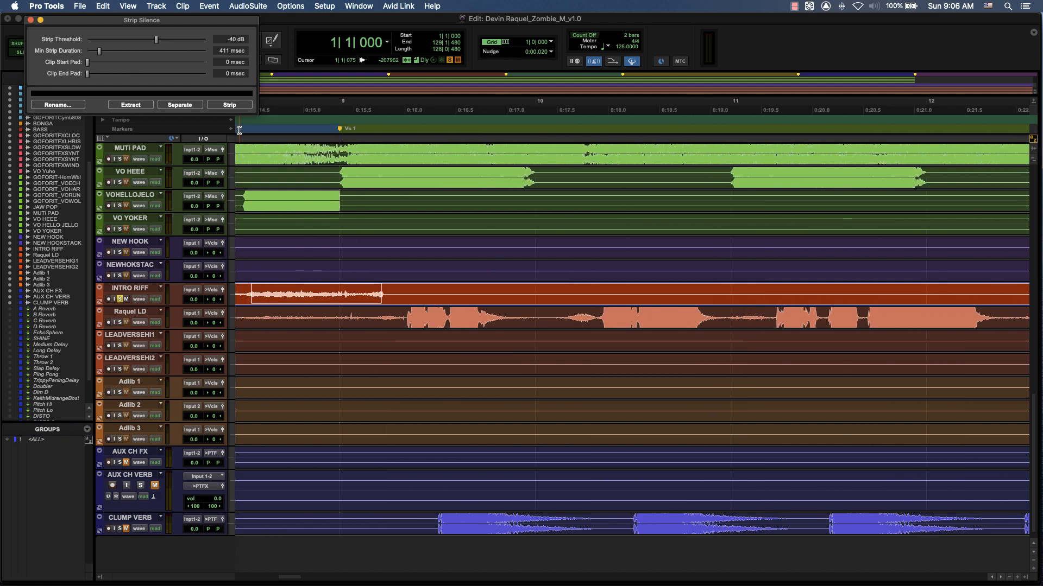
pyautogui.hscroll(-5, 239, 130)
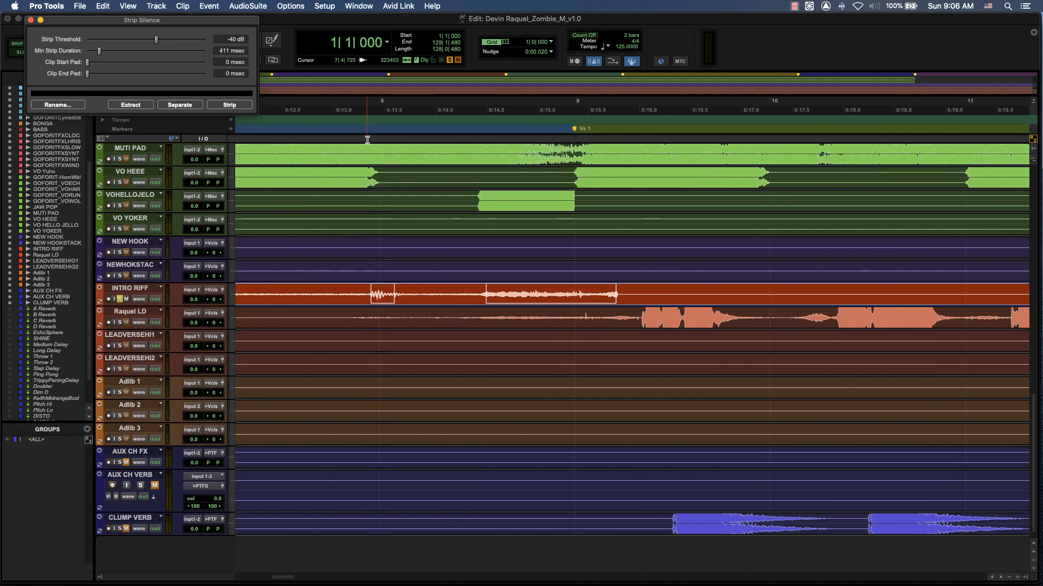
pyautogui.click(367, 140)
pyautogui.press('space')
pyautogui.press('space')
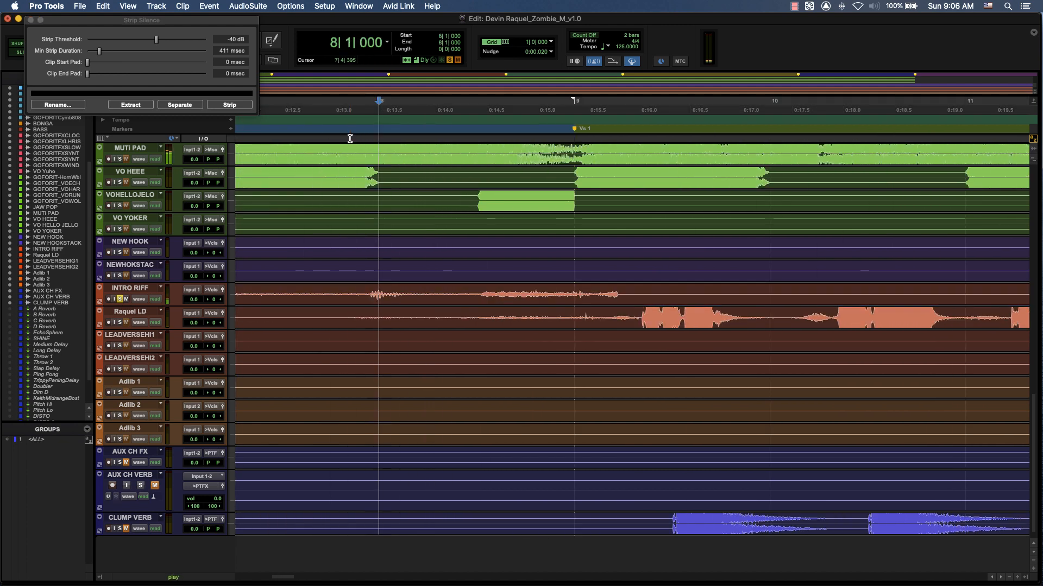
pyautogui.press('space')
pyautogui.press('space')
# Audition INTRO RIFF from bar 7 to check the low-level sound leading into verse 1
pyautogui.press('r')
pyautogui.press('r')
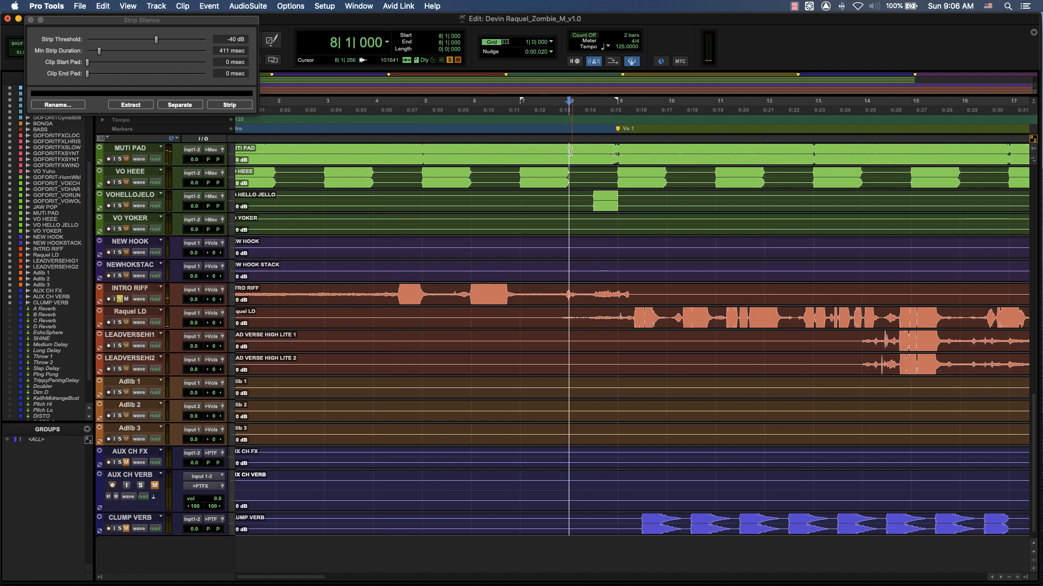
pyautogui.click(513, 140)
pyautogui.press('space')
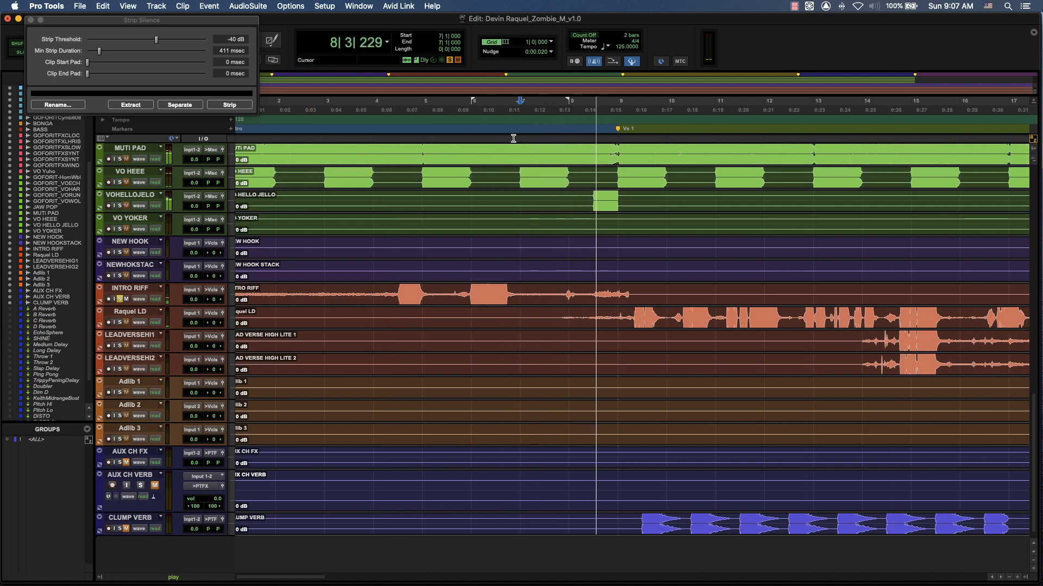
pyautogui.press('space')
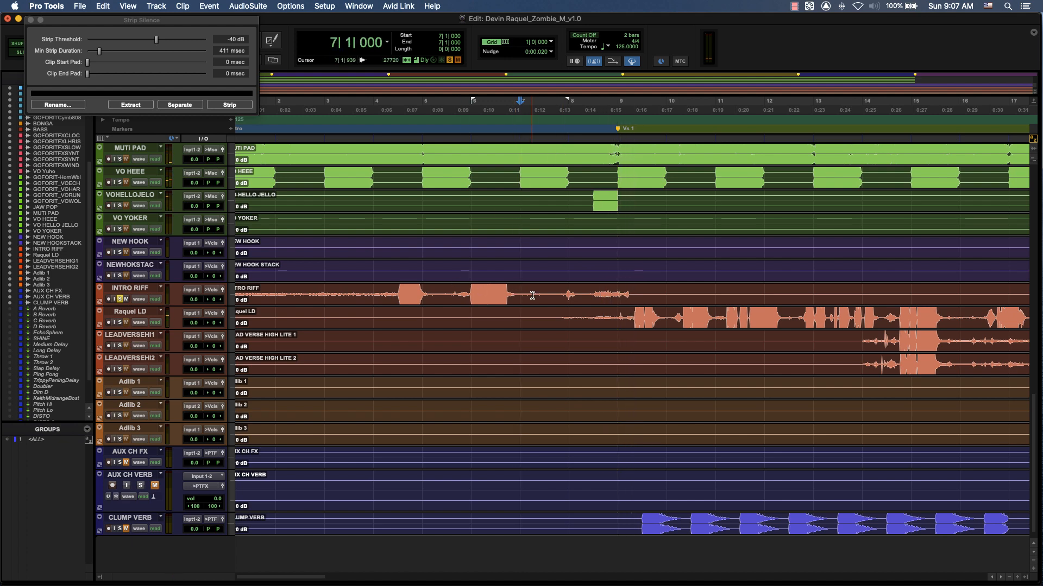
# Trim the end of the INTRO RIFF clip to bar 7 and its start to bar 4
pyautogui.hotkey('alt', 'a')
pyautogui.press('r')
pyautogui.press('t')
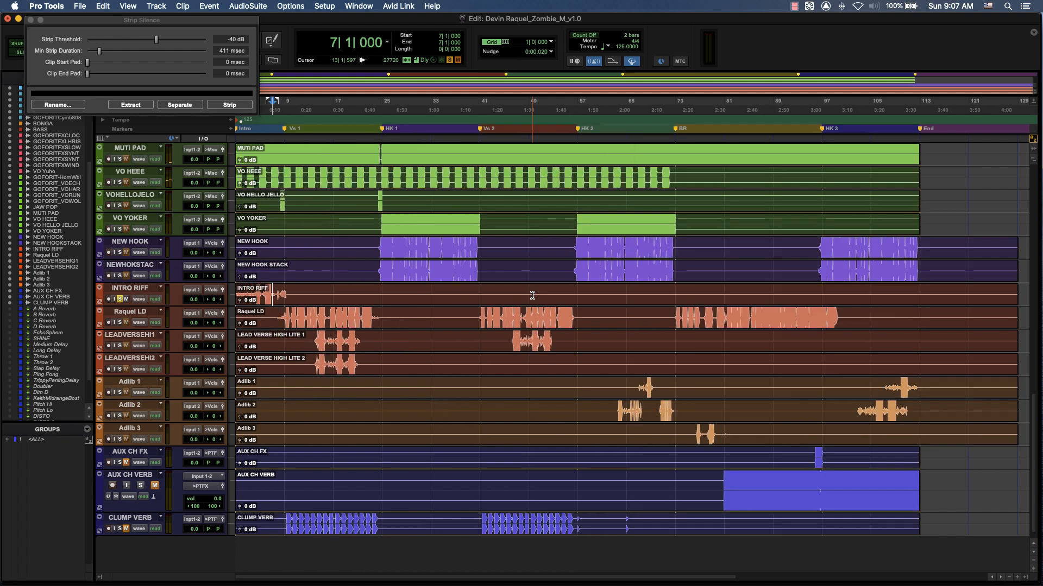
pyautogui.scroll(1, 532, 295)
pyautogui.press('s')
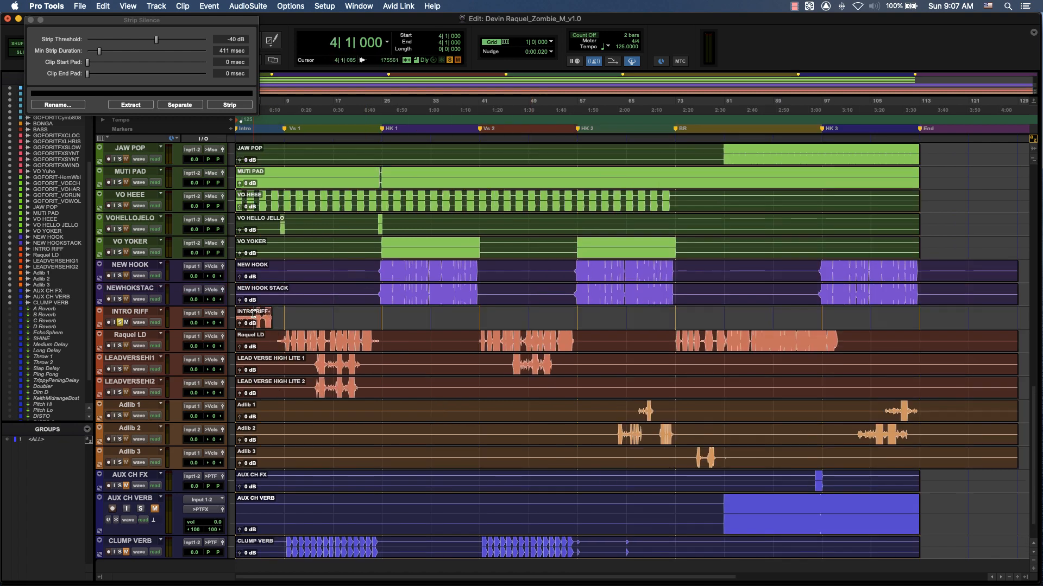
pyautogui.press('a')
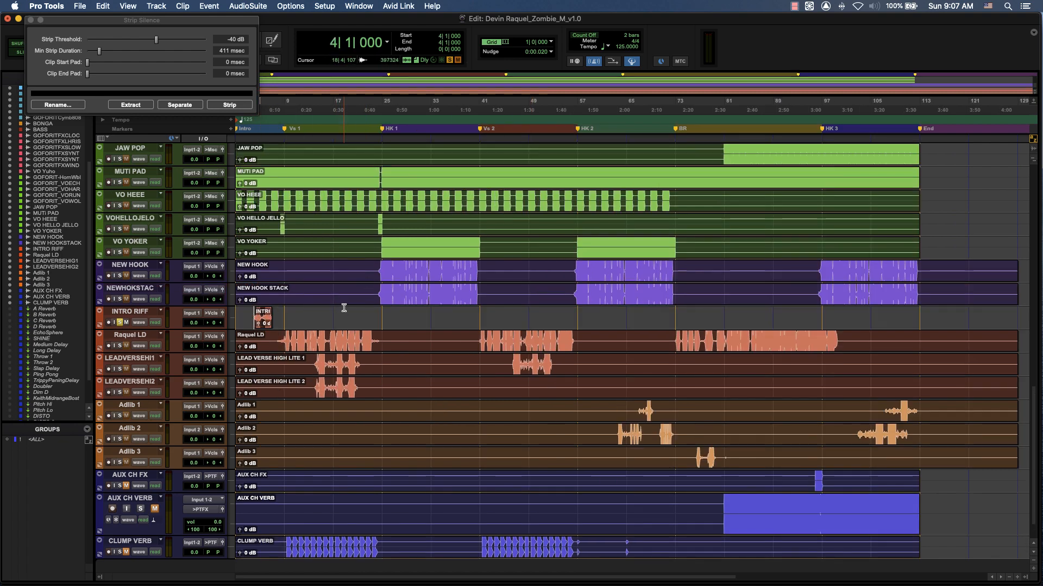
# Select the trimmed INTRO RIFF clip and strip its silence with the -40 dB, 411 msec settings
pyautogui.press('t')
pyautogui.press('t')
pyautogui.press('t')
pyautogui.click(458, 325)
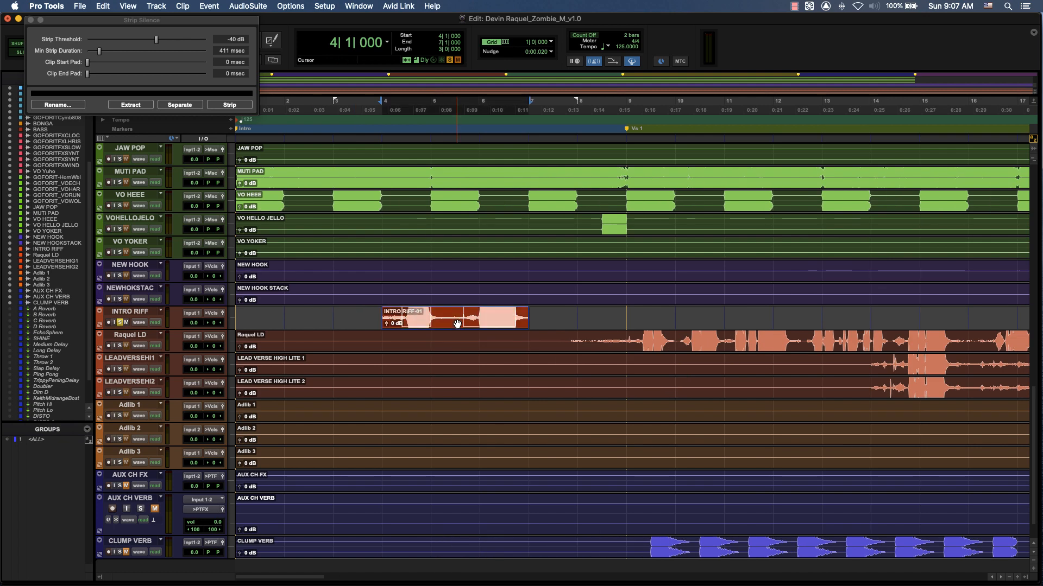
pyautogui.click(226, 104)
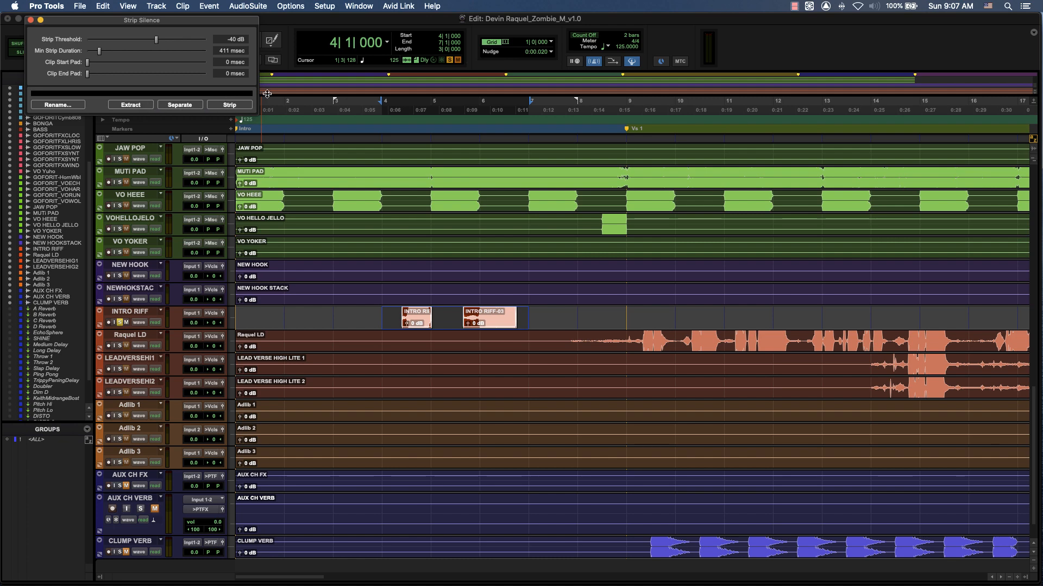
# Audition the stripped INTRO RIFF clips and trim the start of the second one to 5|4|661
pyautogui.press('space')
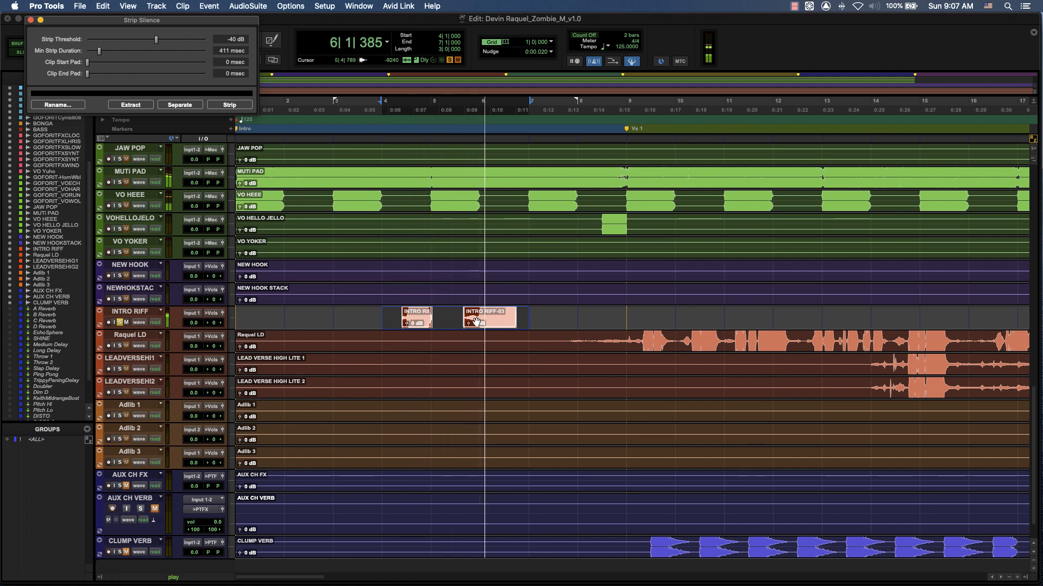
pyautogui.press('space')
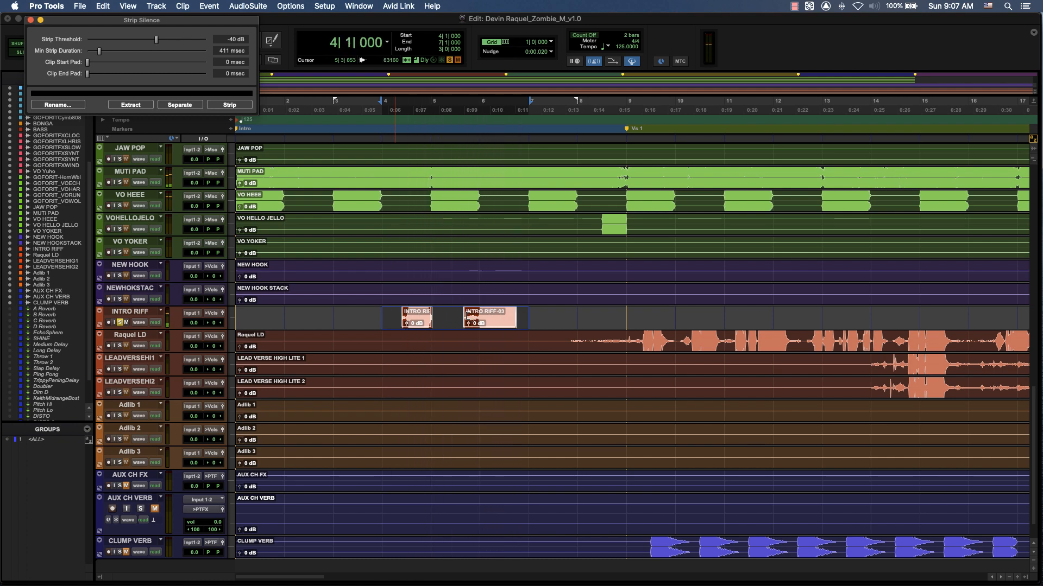
pyautogui.click(465, 318)
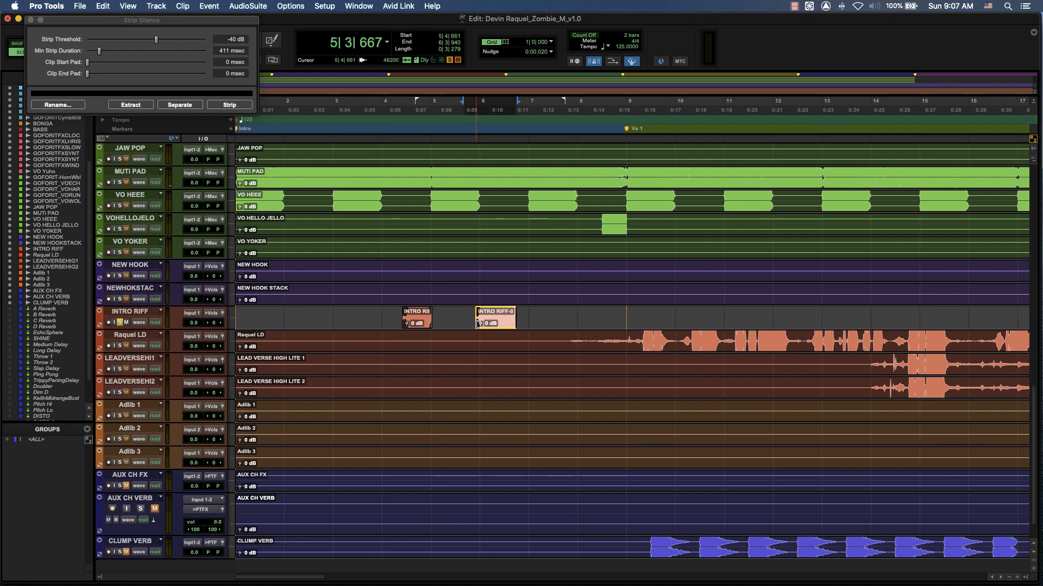
pyautogui.press('space')
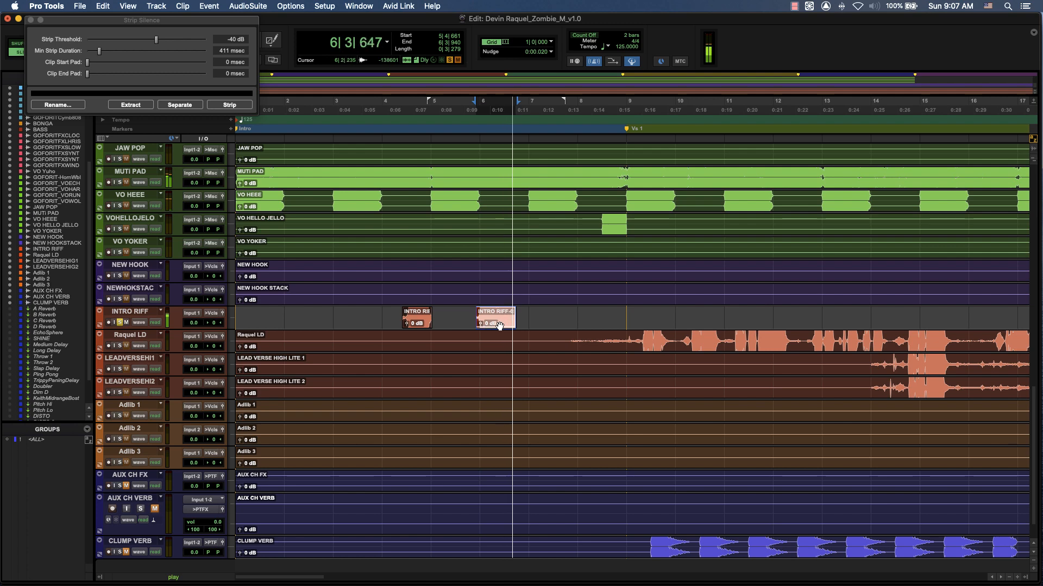
# Audition the session from just before verse 1 to check the low-level sound at the start of the LD lead vocal
pyautogui.press('super+bracketleft')
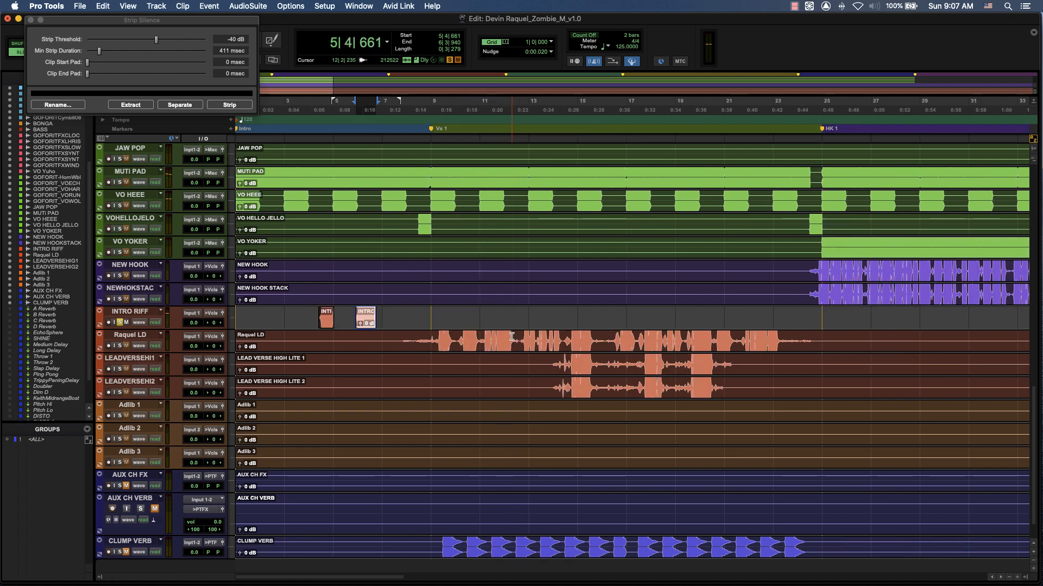
pyautogui.click(500, 350)
pyautogui.press('space')
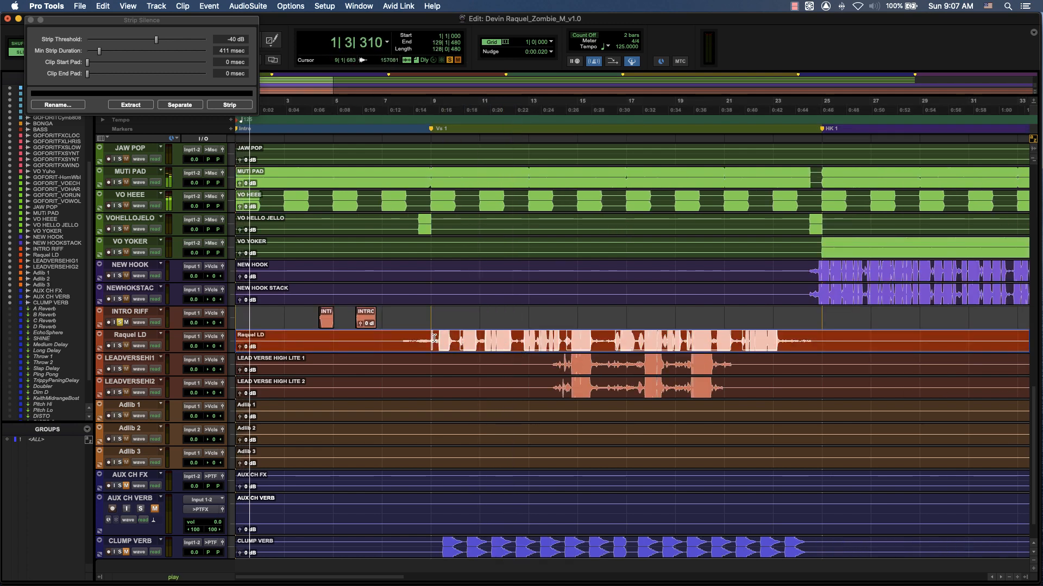
pyautogui.press('Tab')
pyautogui.press('space')
pyautogui.press('super+bracketright')
pyautogui.press('super+bracketright')
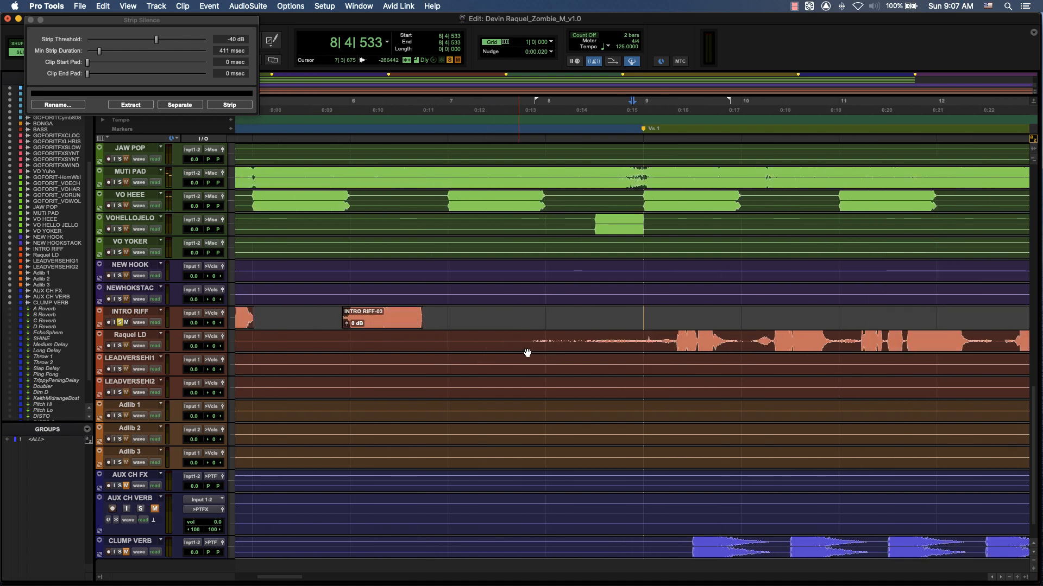
pyautogui.click(641, 338)
pyautogui.press('space')
pyautogui.press('super+bracketleft')
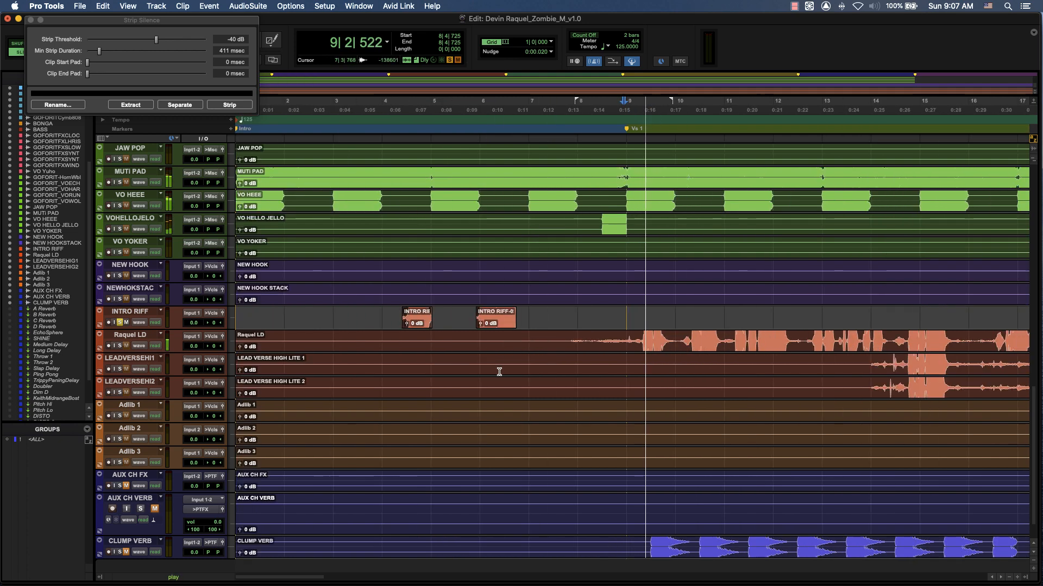
pyautogui.press('space')
# Solo the LD lead vocal track in place of INTRO RIFF and play from 8|4|725
pyautogui.keyDown('super'); pyautogui.click(119, 346); pyautogui.keyUp('super')
pyautogui.press('space')
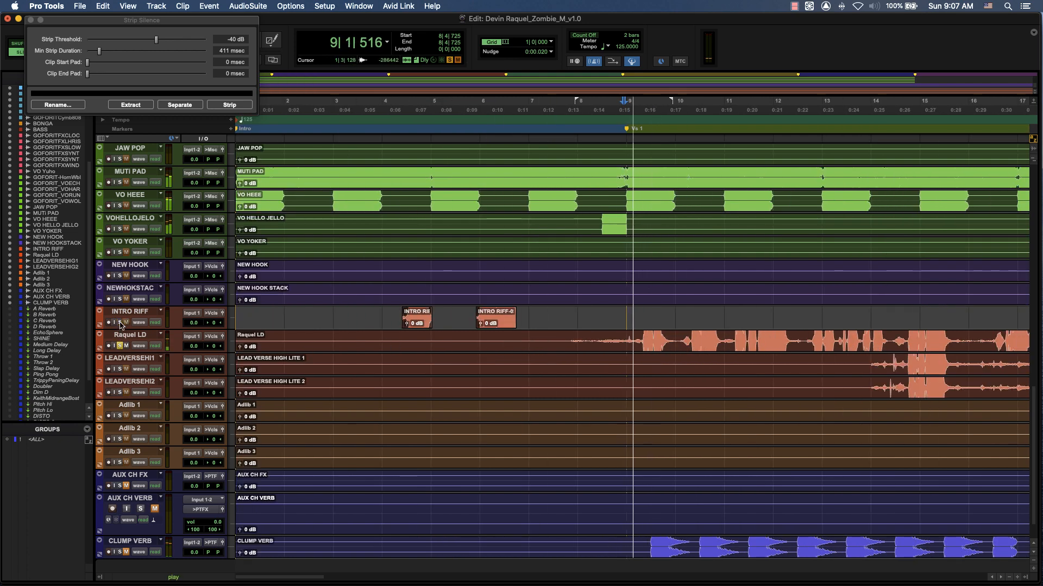
pyautogui.press('super+bracketleft')
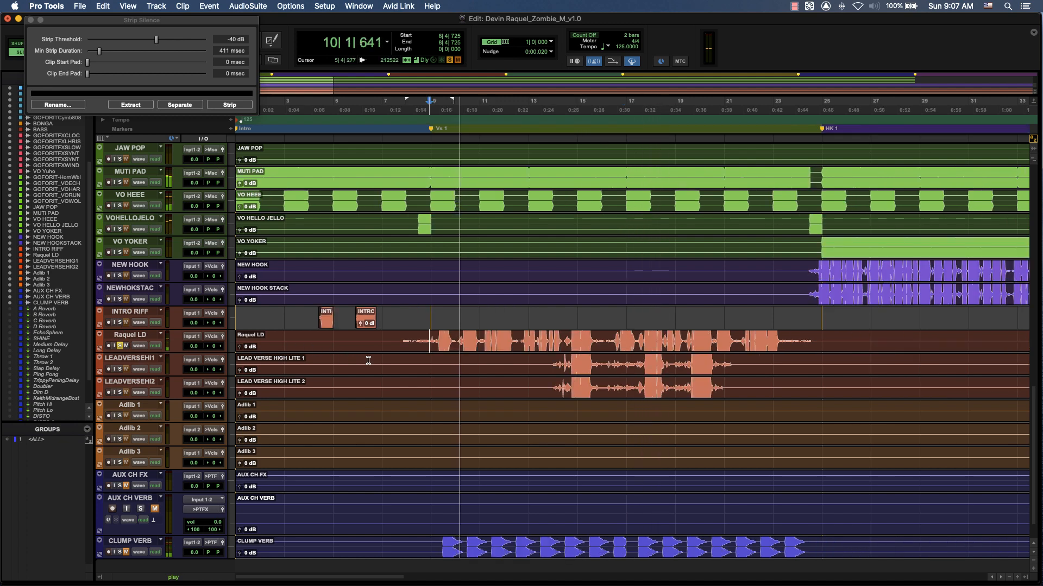
# Try to strip silence from the full LD lead vocal clip with a -32 dB threshold and no pads
pyautogui.click(475, 350)
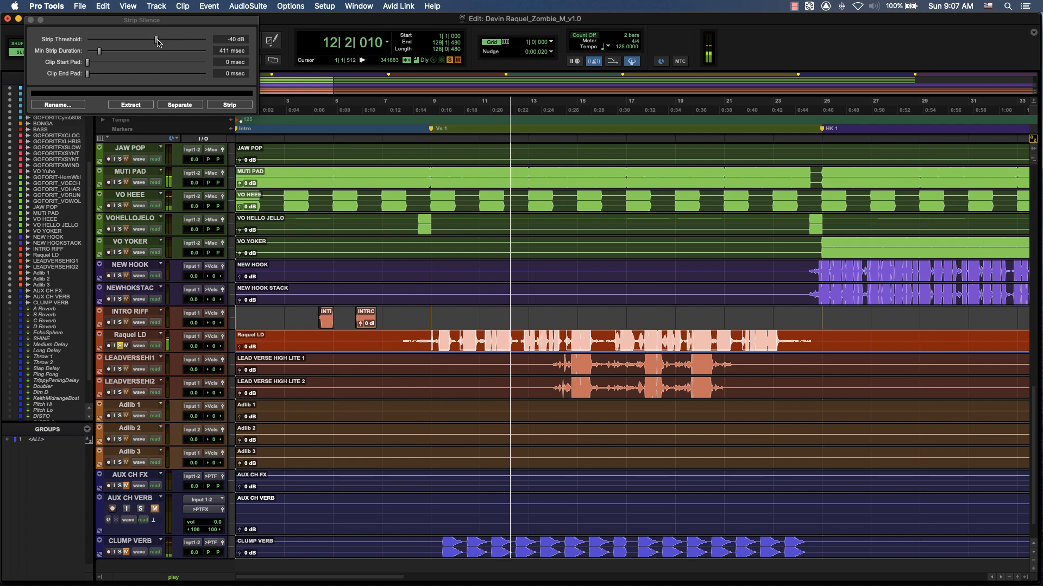
pyautogui.moveTo(156, 40); pyautogui.dragTo(166, 40)
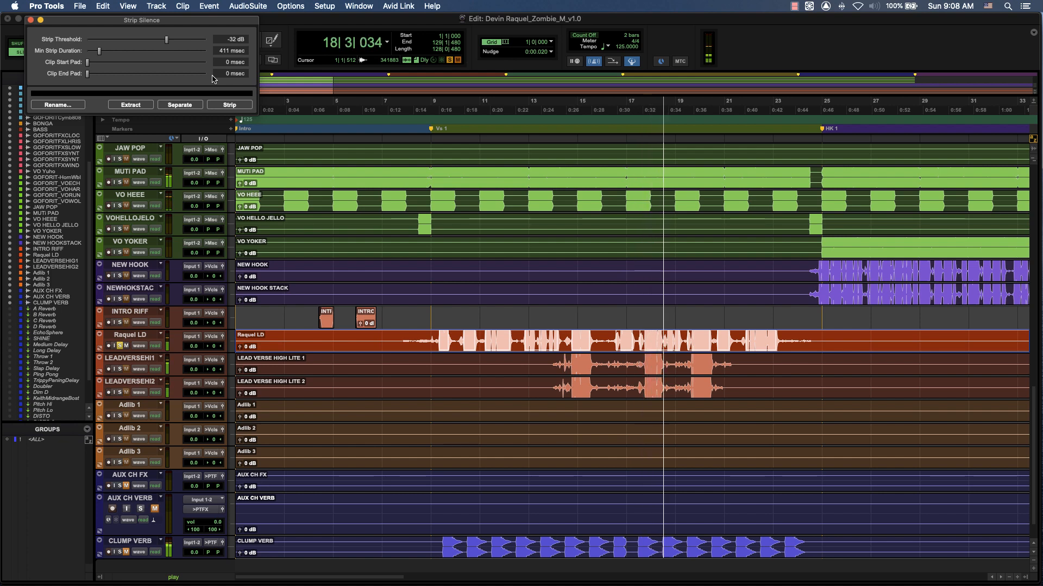
pyautogui.click(235, 106)
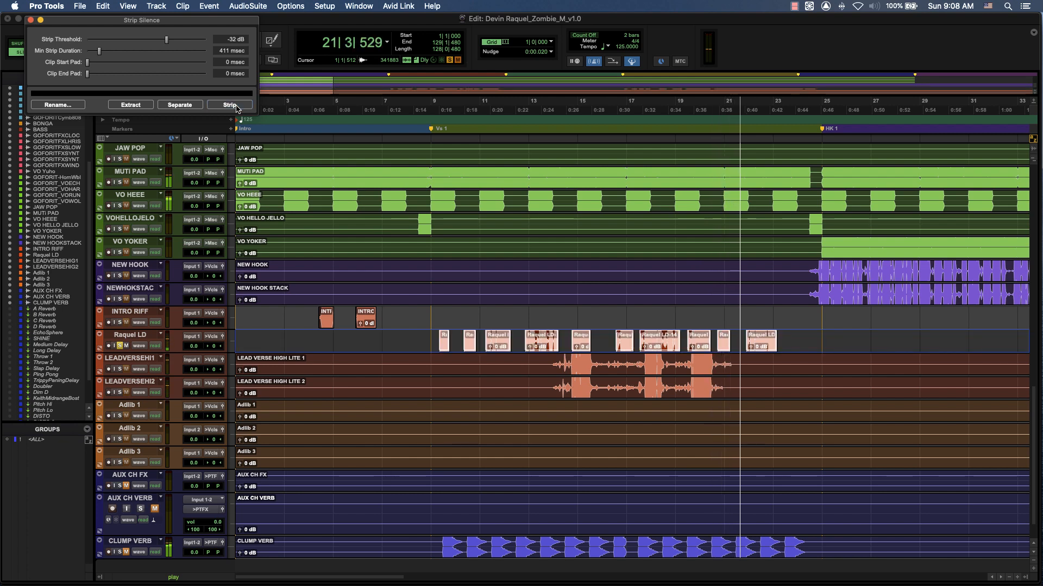
pyautogui.press('space')
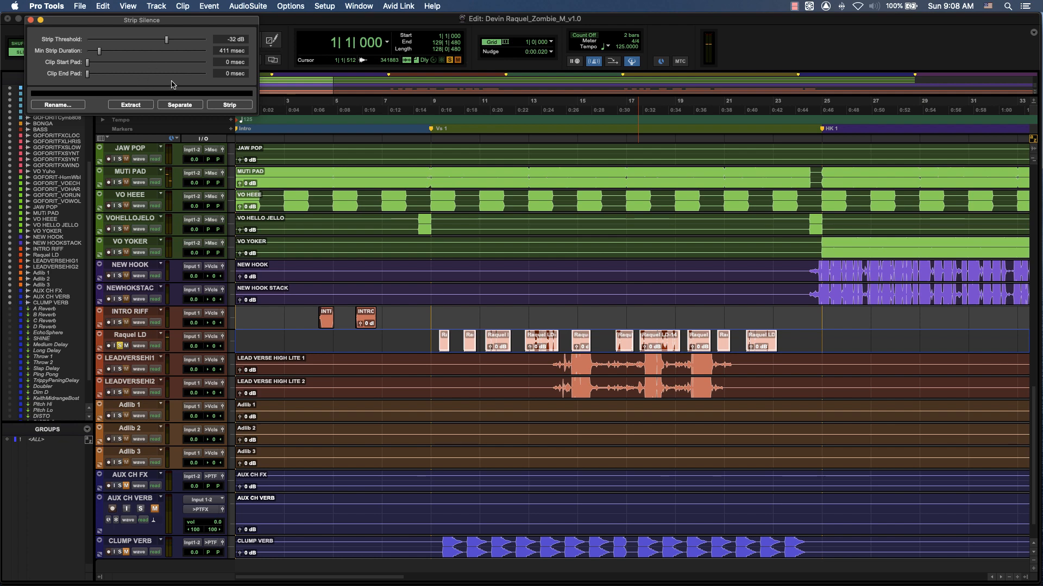
pyautogui.press('super+z')
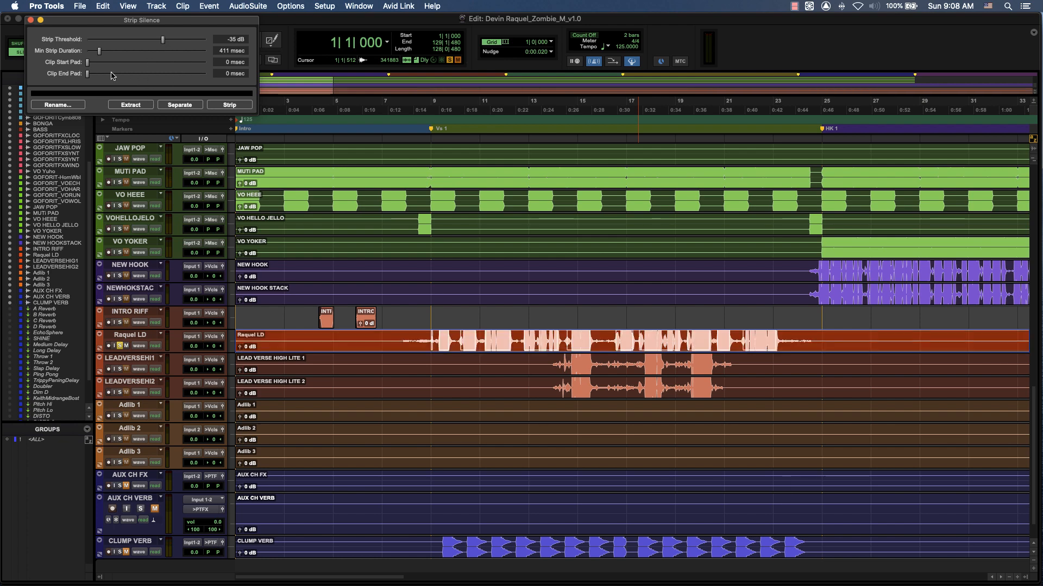
# Strip silence from the LD lead vocal clip at -35 dB and 411 msec, with a 247 msec start pad and 230 msec end pad
pyautogui.moveTo(87, 62); pyautogui.dragTo(93, 74)
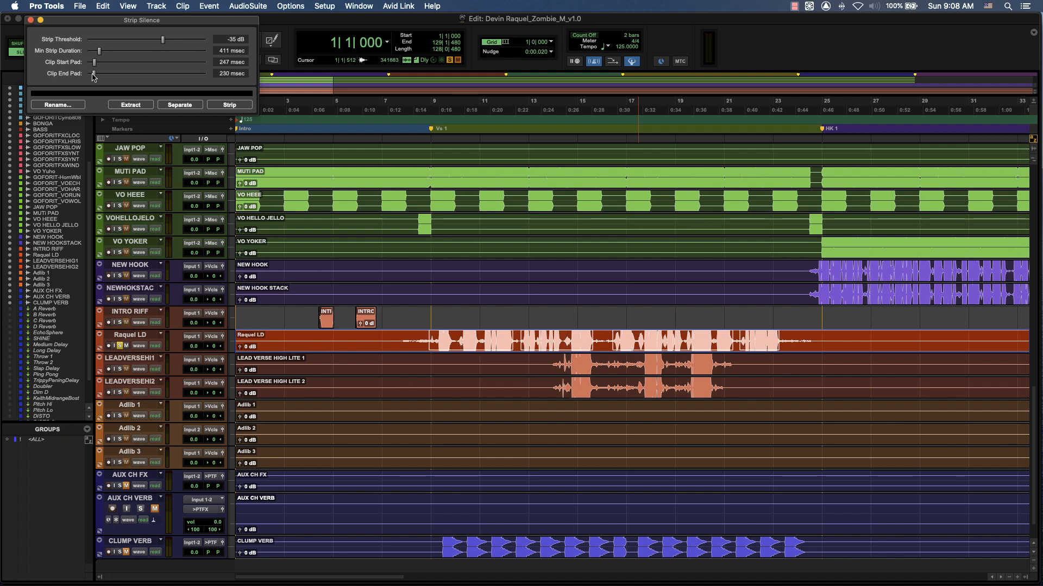
pyautogui.press('space')
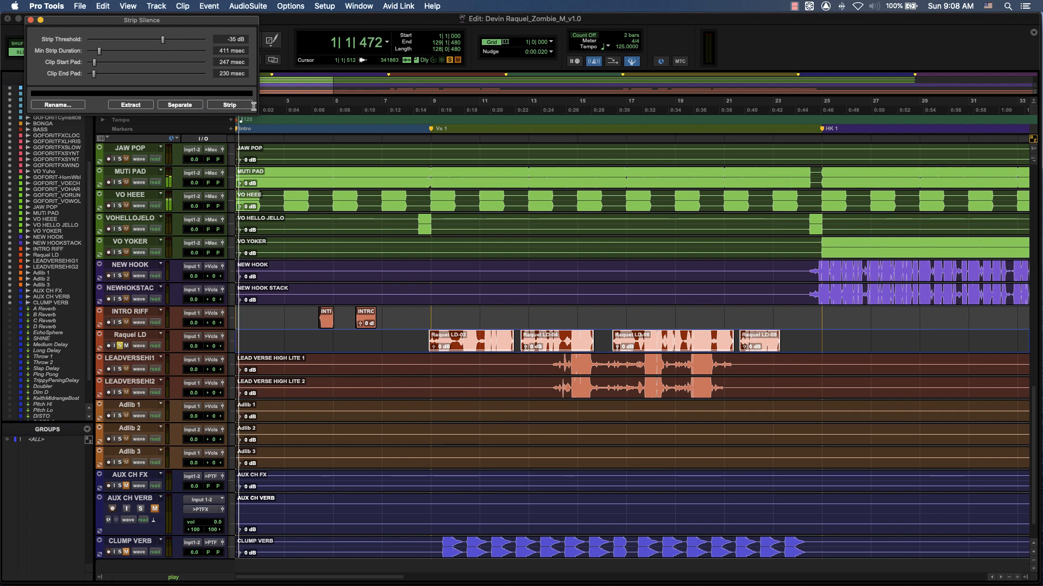
pyautogui.press('space')
# Audition the stripped LD lead vocal from verse 1 and add a short fade-in to its first clip, LD-02
pyautogui.click(431, 314)
pyautogui.press('space')
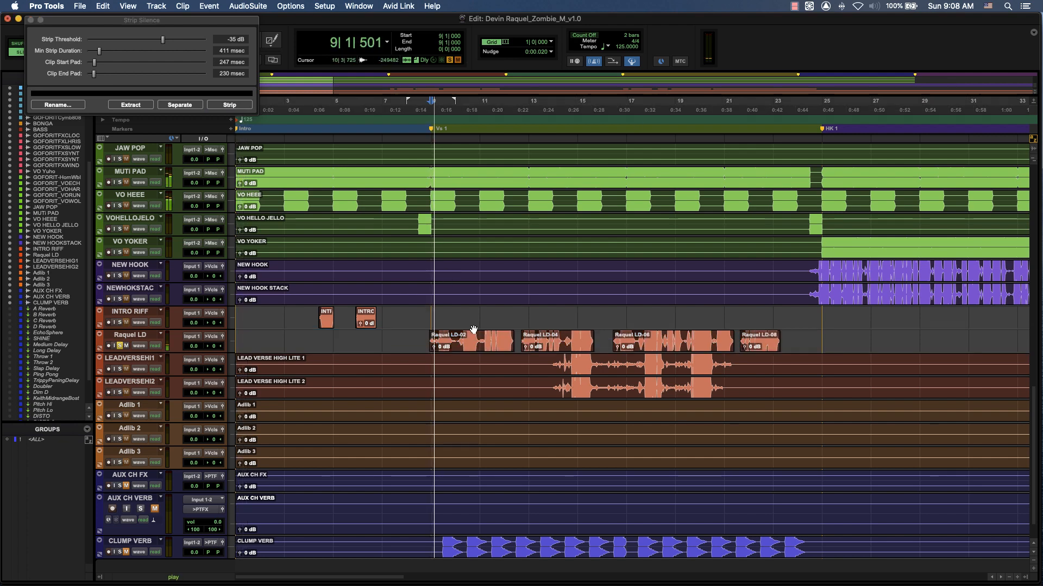
pyautogui.moveTo(432, 333); pyautogui.dragTo(437, 334)
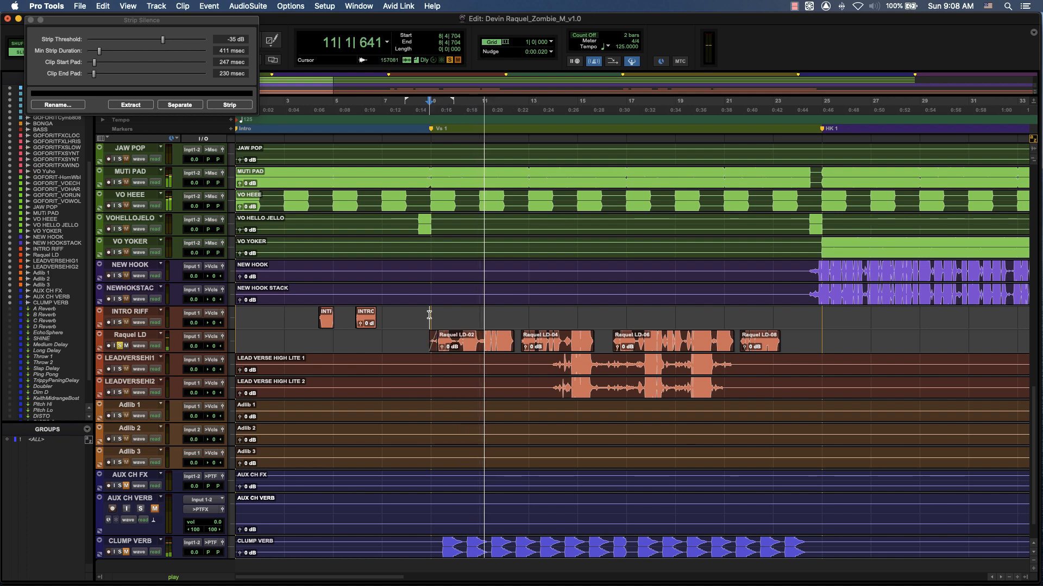
pyautogui.click(430, 323)
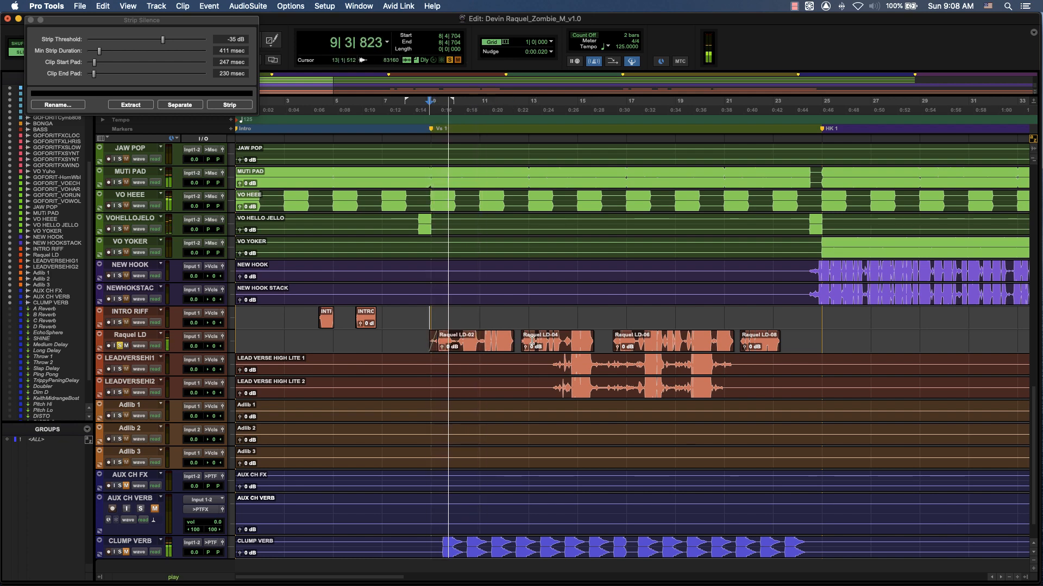
# Play the verse 1 lead vocal and examine the quiet passage inside clip LD-04 from 14|2|683 to 14|3|875
pyautogui.press('t')
pyautogui.press('t')
pyautogui.hscroll(10, 543, 345)
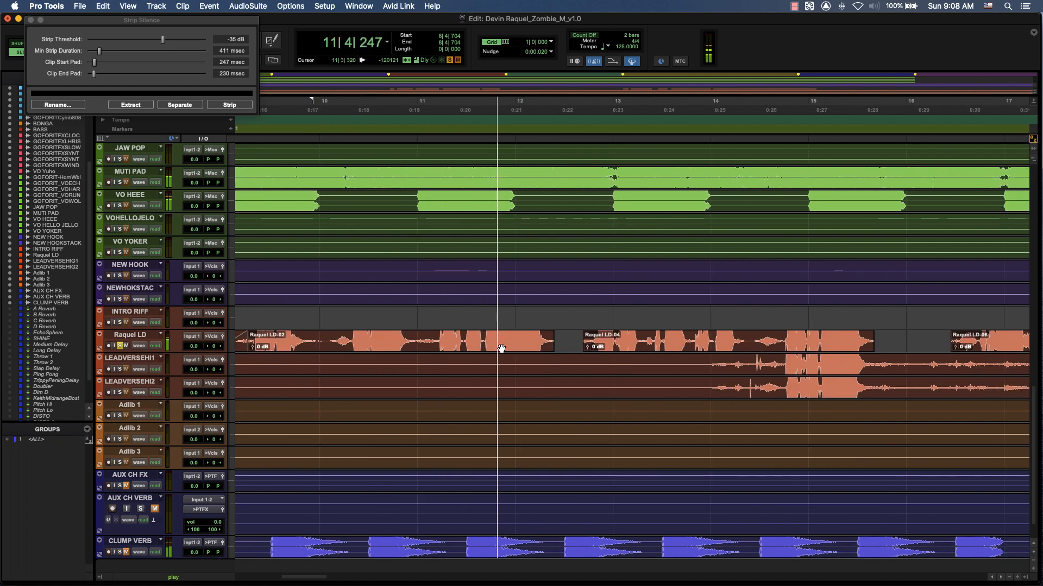
pyautogui.hscroll(2, 499, 347)
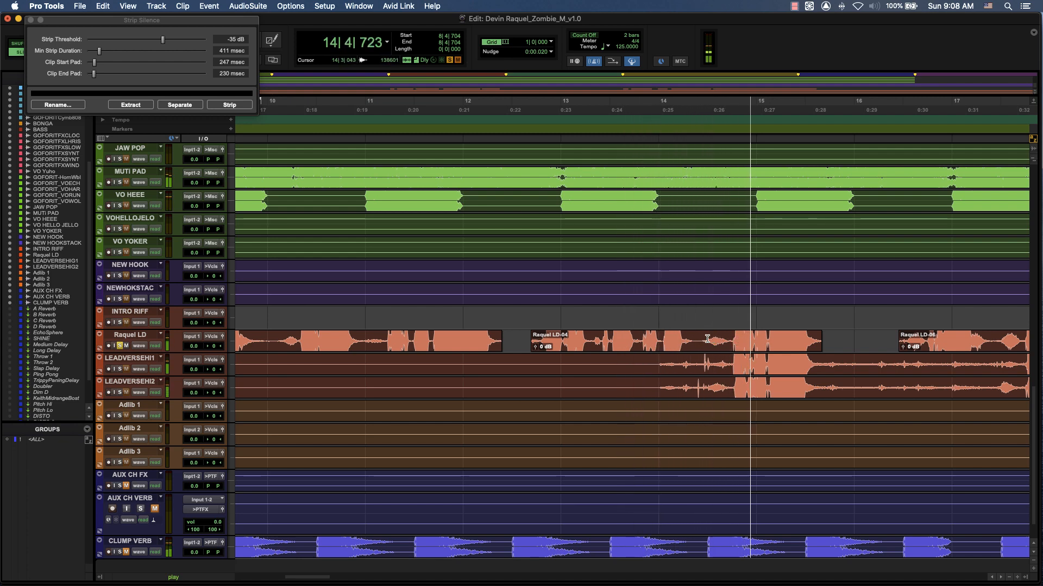
pyautogui.moveTo(699, 342); pyautogui.dragTo(729, 346)
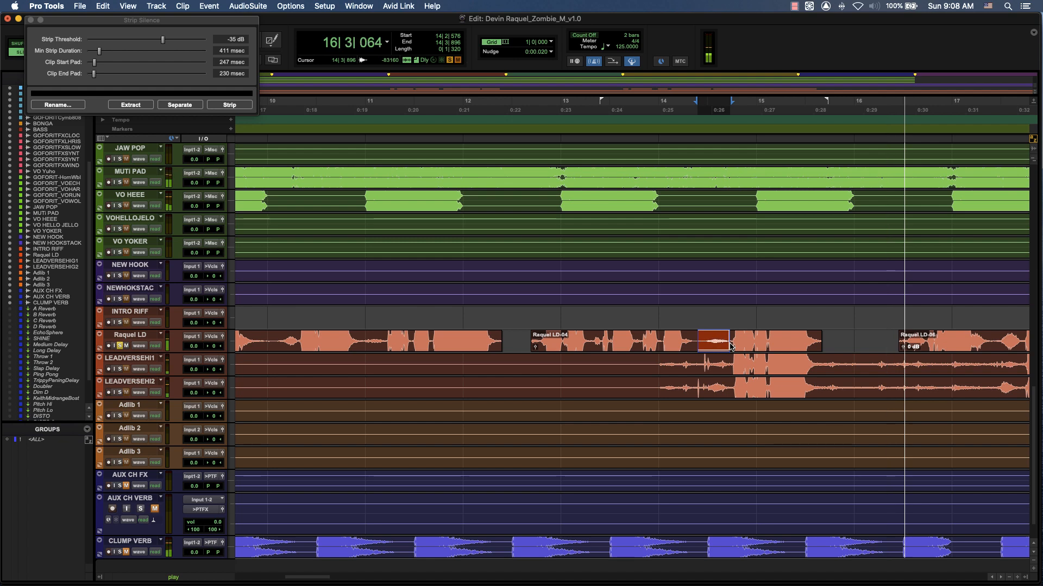
pyautogui.press('space')
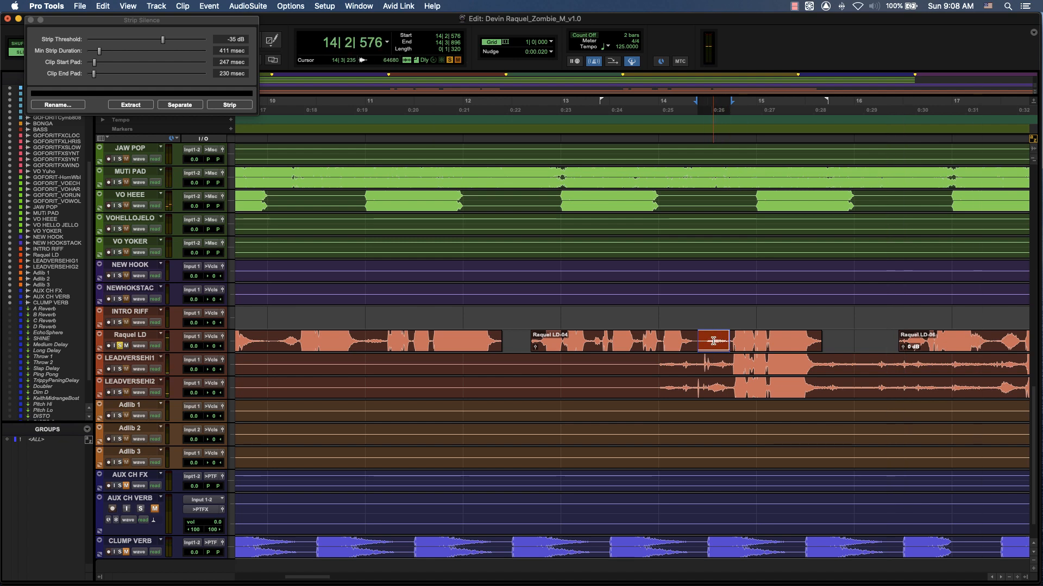
pyautogui.moveTo(700, 337); pyautogui.dragTo(730, 336)
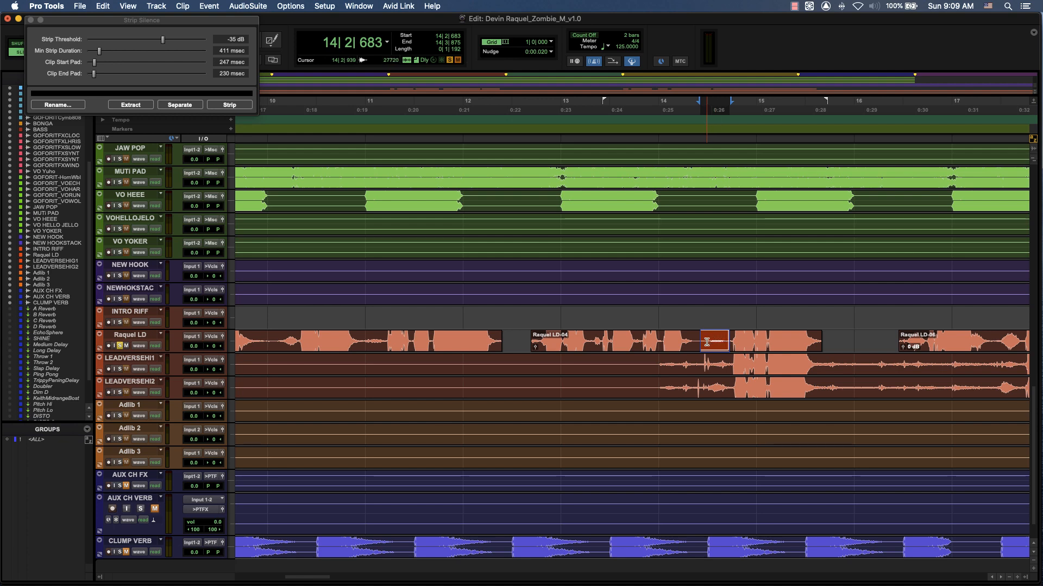
pyautogui.press('space')
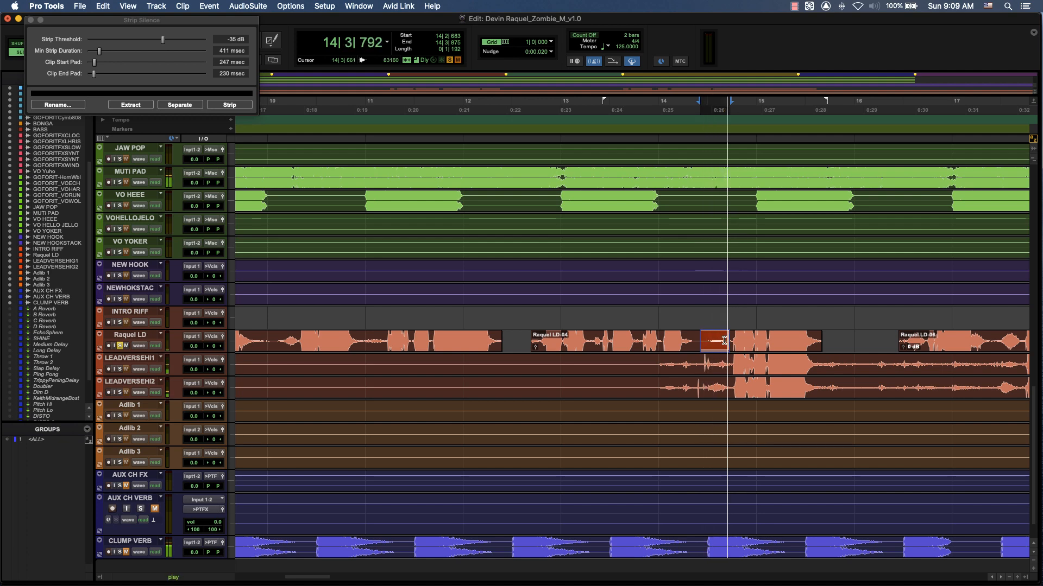
pyautogui.press('space')
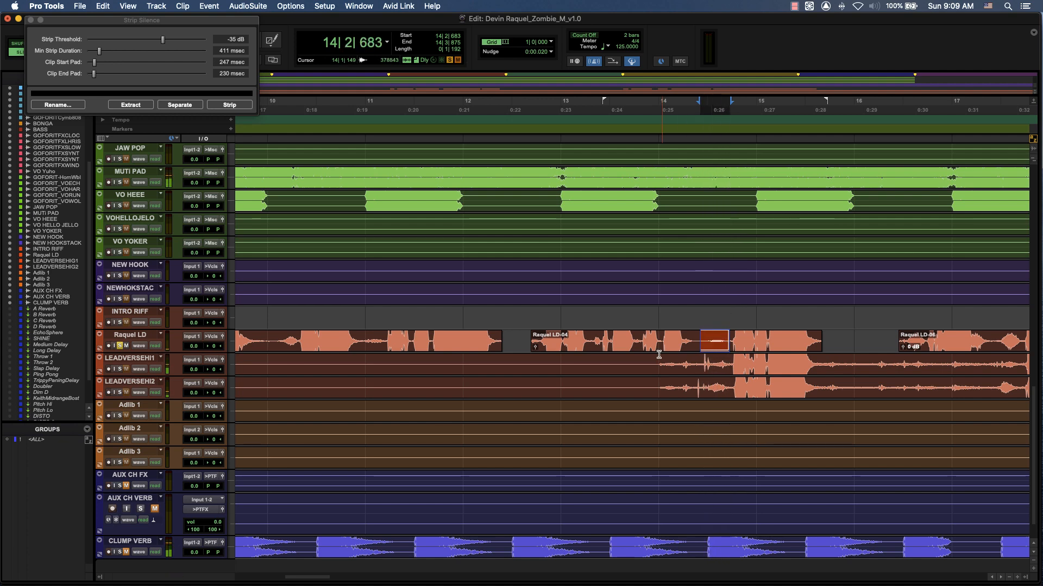
# Play from just before clip LD-04, and select all stripped LD lead vocal clips across the song
pyautogui.click(527, 332)
pyautogui.press('space')
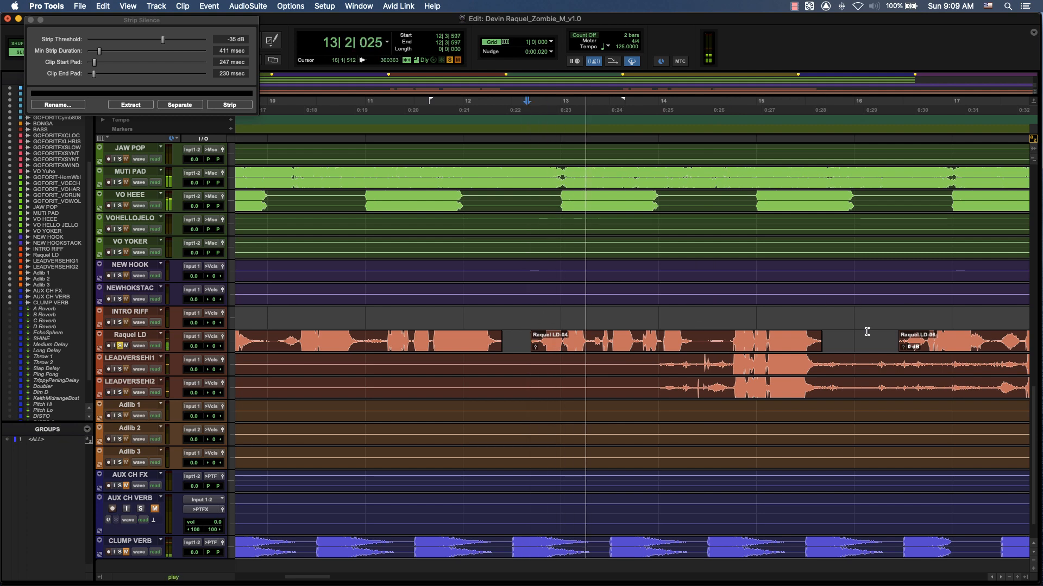
pyautogui.press('r')
pyautogui.press('r')
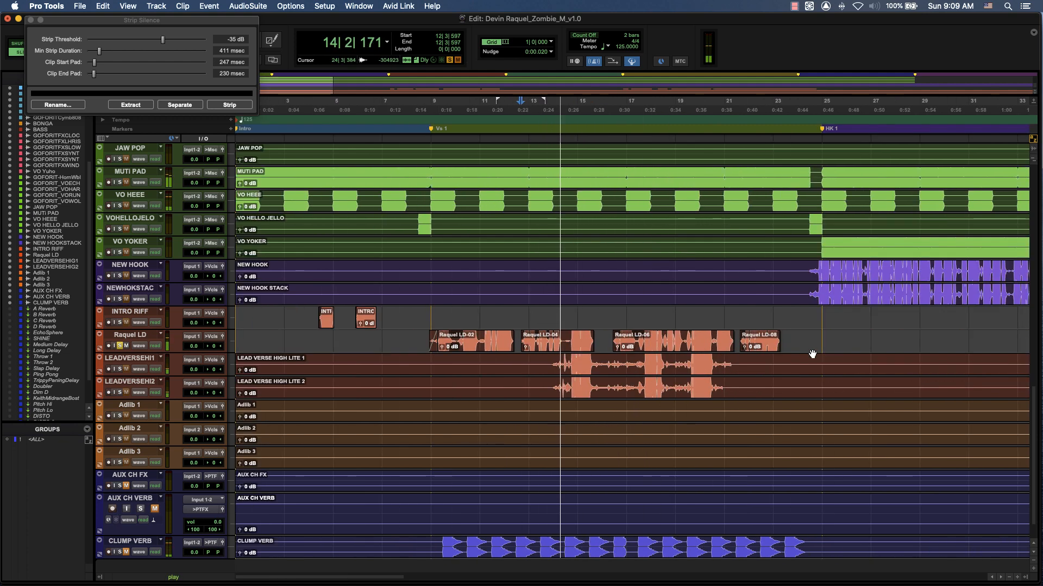
pyautogui.press('r')
pyautogui.press('r')
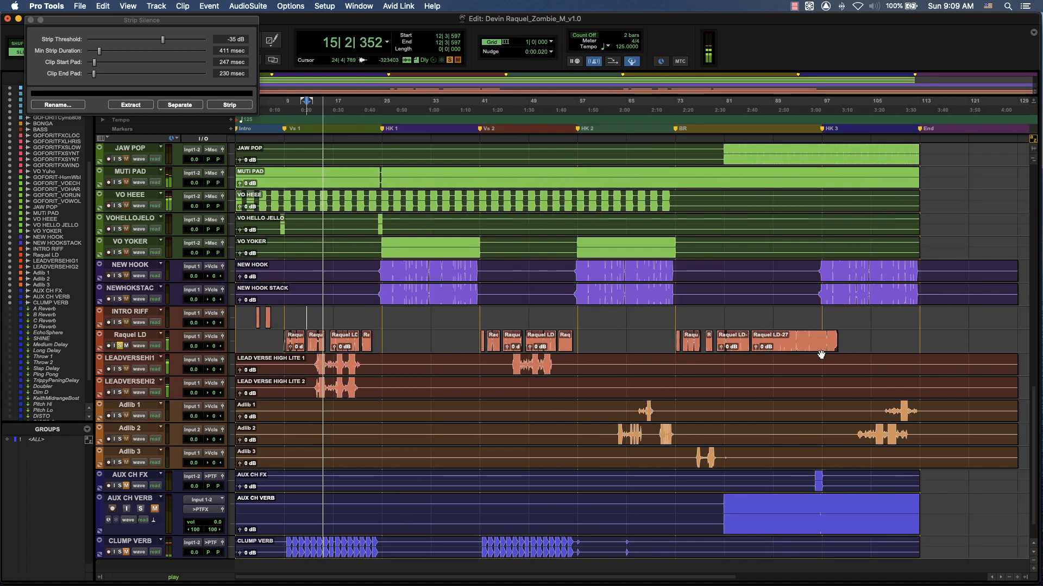
pyautogui.press('space')
pyautogui.moveTo(860, 341); pyautogui.dragTo(268, 350)
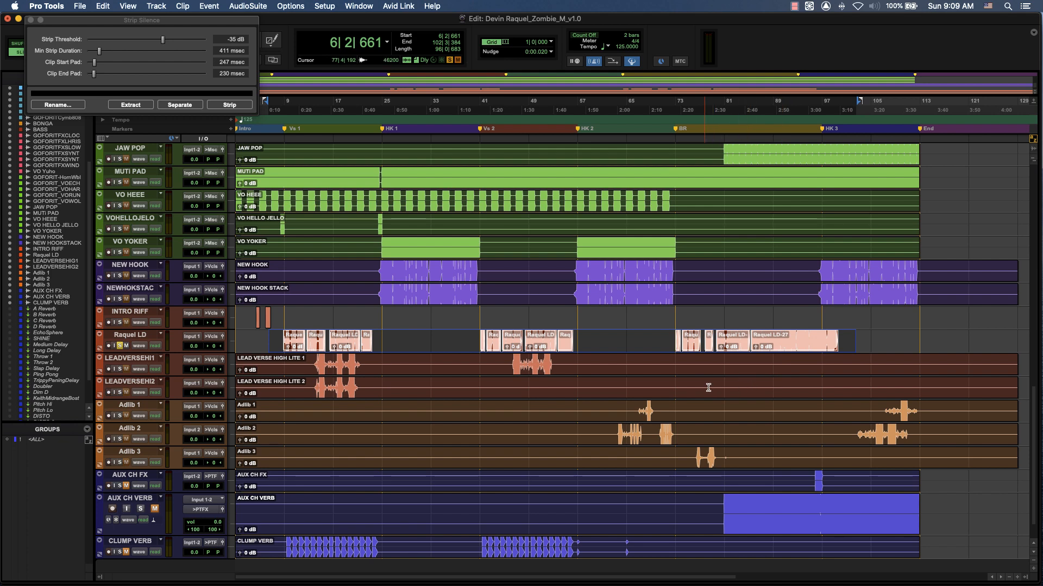
# Strip silence from the LEAD VERSE HIGH LITE 1 clip with the -35 dB padded settings and play its verse 2 part from 46|1|939
pyautogui.tripleClick(535, 376)
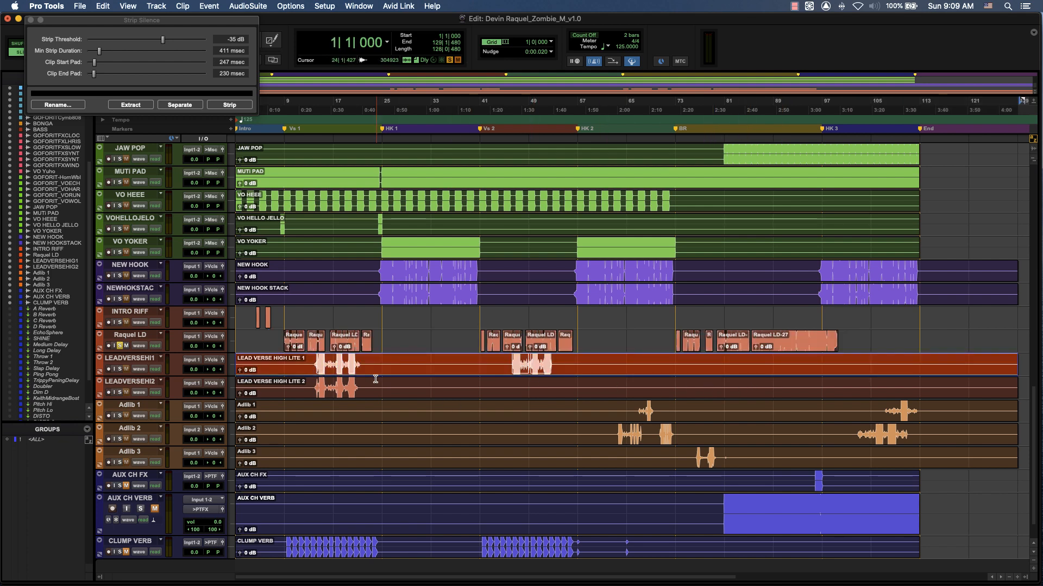
pyautogui.click(227, 103)
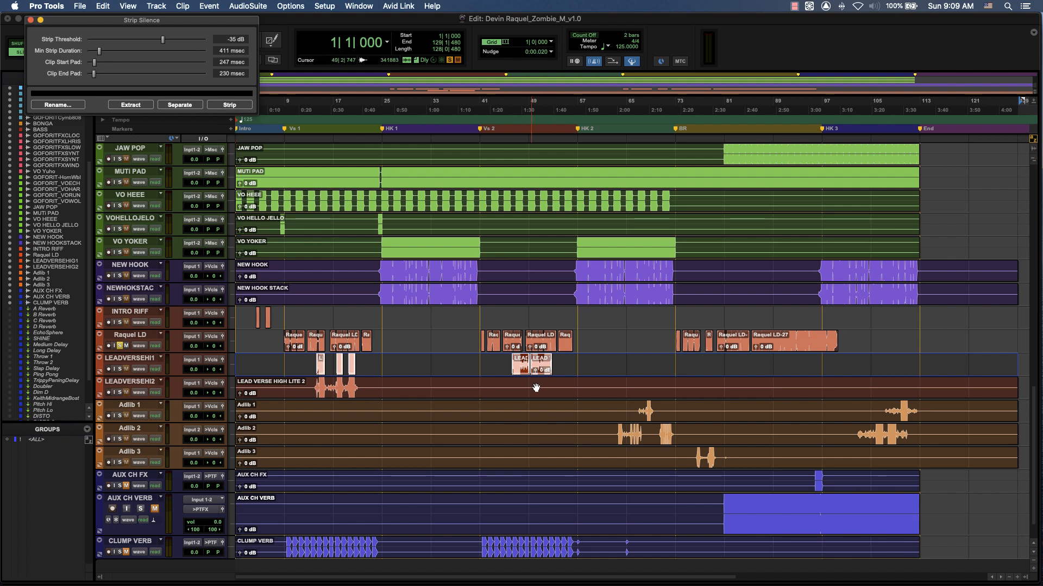
pyautogui.click(512, 359)
pyautogui.press('space')
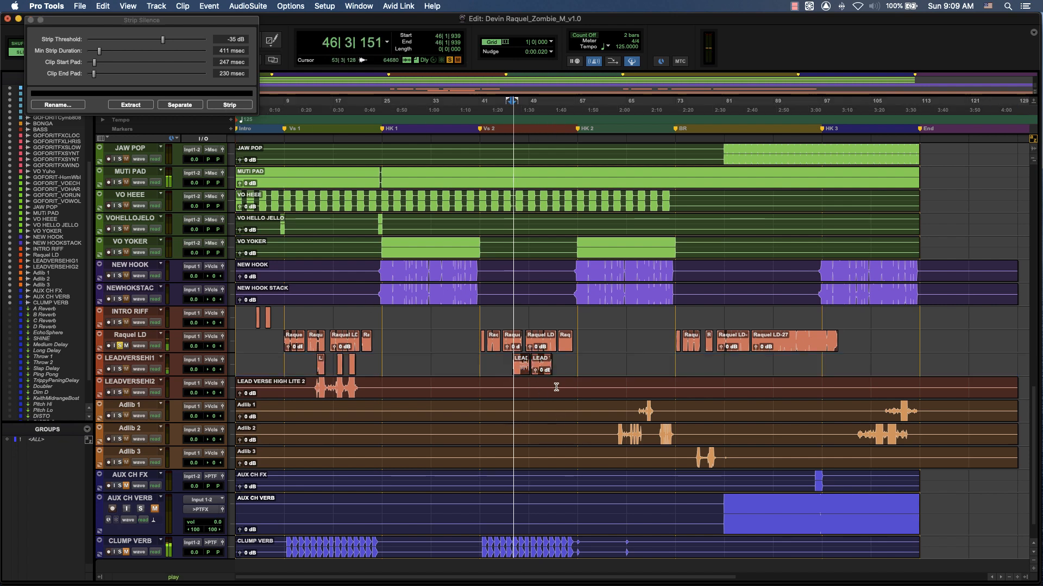
# Solo the LEADVERSEHI1 track alongside the lead vocal and audition clip LEAD VERSE HIGH LITE 1-08 up close
pyautogui.press('t')
pyautogui.press('t')
pyautogui.press('t')
pyautogui.press('t')
pyautogui.press('t')
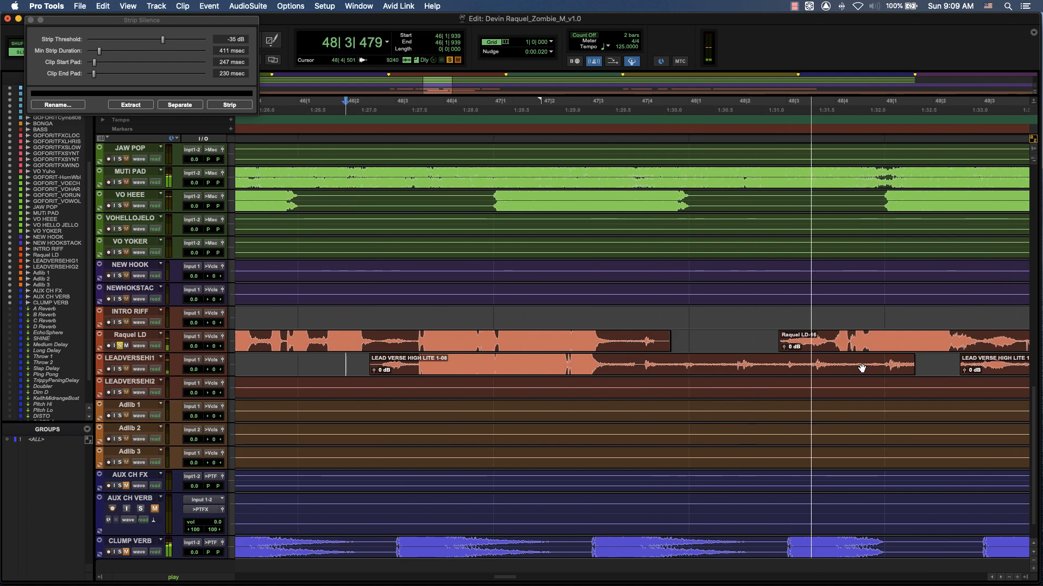
pyautogui.press('space')
pyautogui.press('space')
pyautogui.click(120, 370)
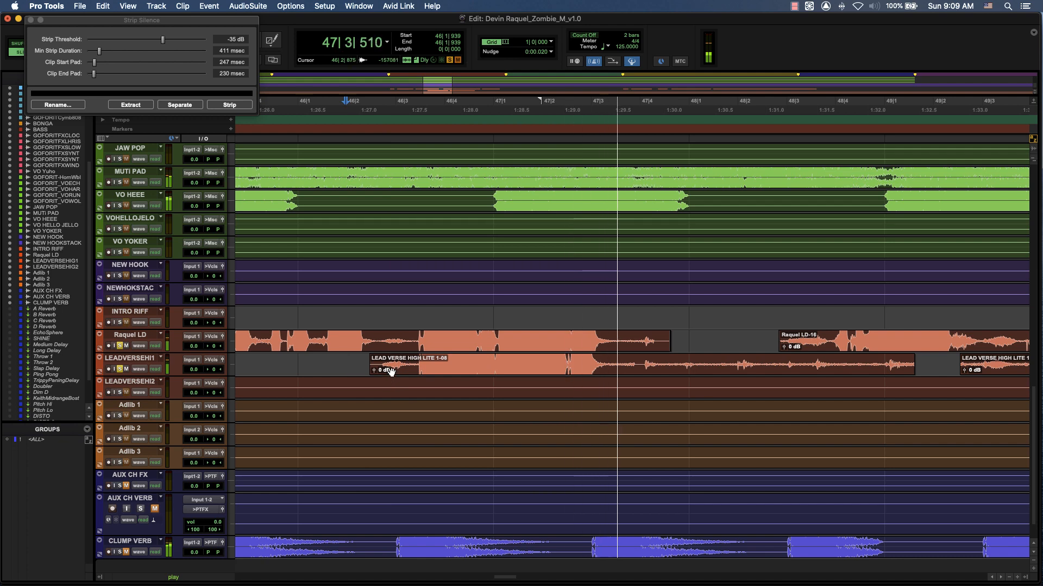
pyautogui.press('space')
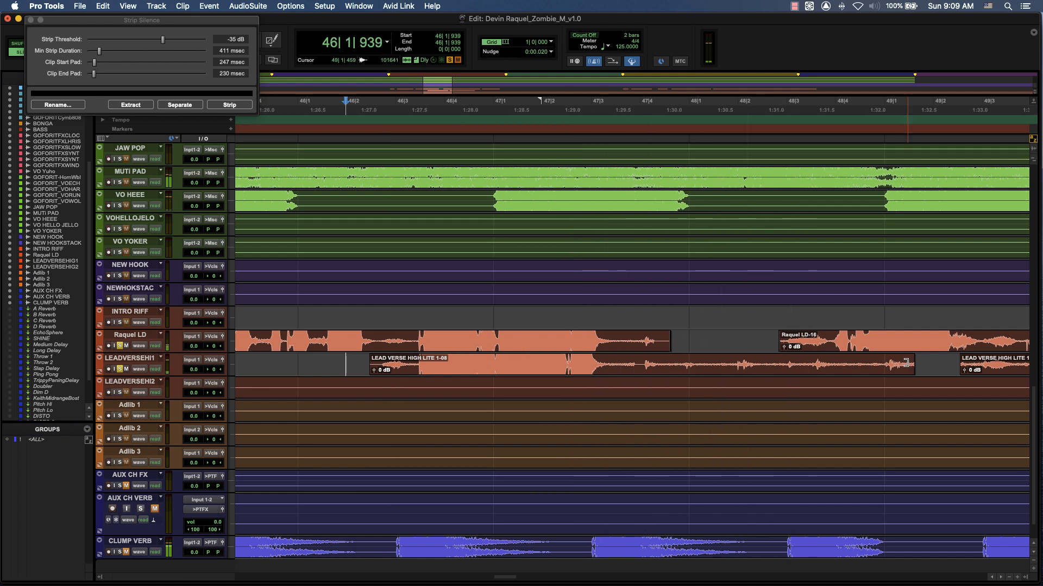
# Trim the quiet tail off LEAD VERSE HIGH LITE 1-08, add a fade-in and fade-out, and play it from 46|1|939
pyautogui.moveTo(911, 363)
pyautogui.mouseDown()
pyautogui.moveTo(638, 369)
pyautogui.moveTo(594, 359)
pyautogui.mouseUp()
pyautogui.moveTo(379, 357); pyautogui.dragTo(429, 356)
pyautogui.click(344, 370)
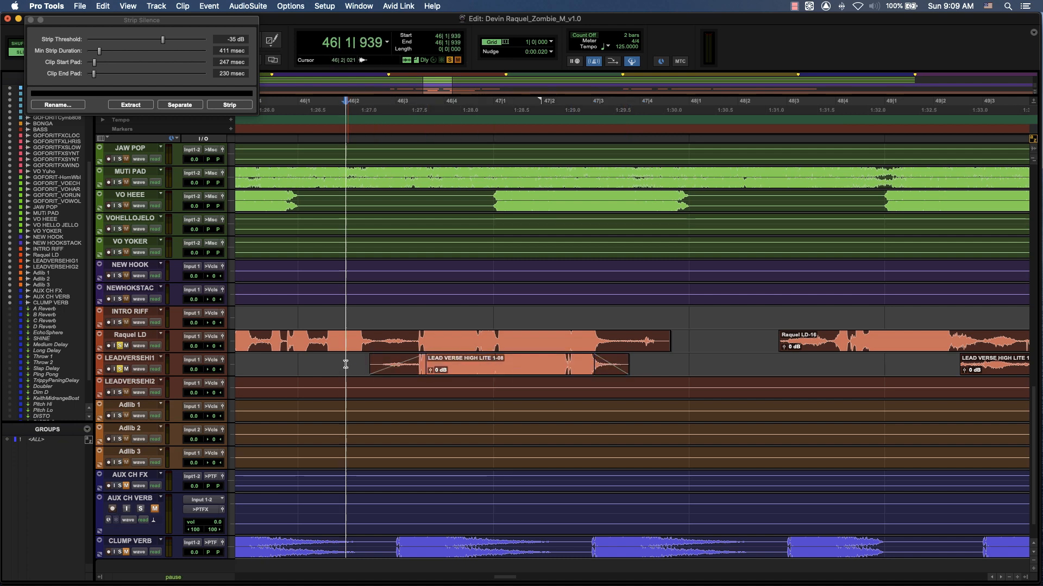
pyautogui.press('space')
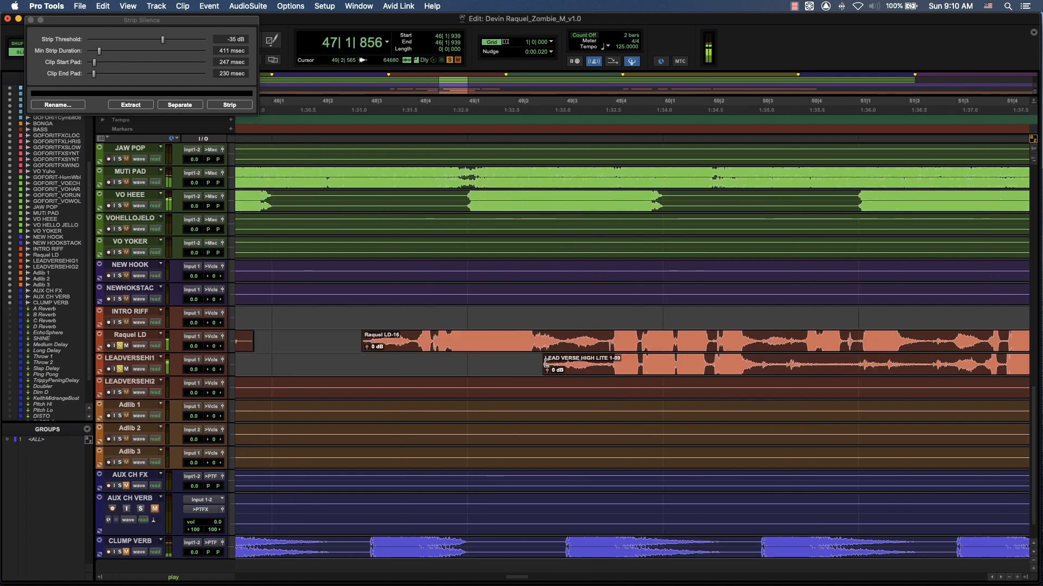
# Add a fade-in to clip LEAD VERSE HIGH LITE 1-09 and delete its quiet middle section from 50|3|011 to 51|3|491
pyautogui.moveTo(546, 363); pyautogui.dragTo(616, 357)
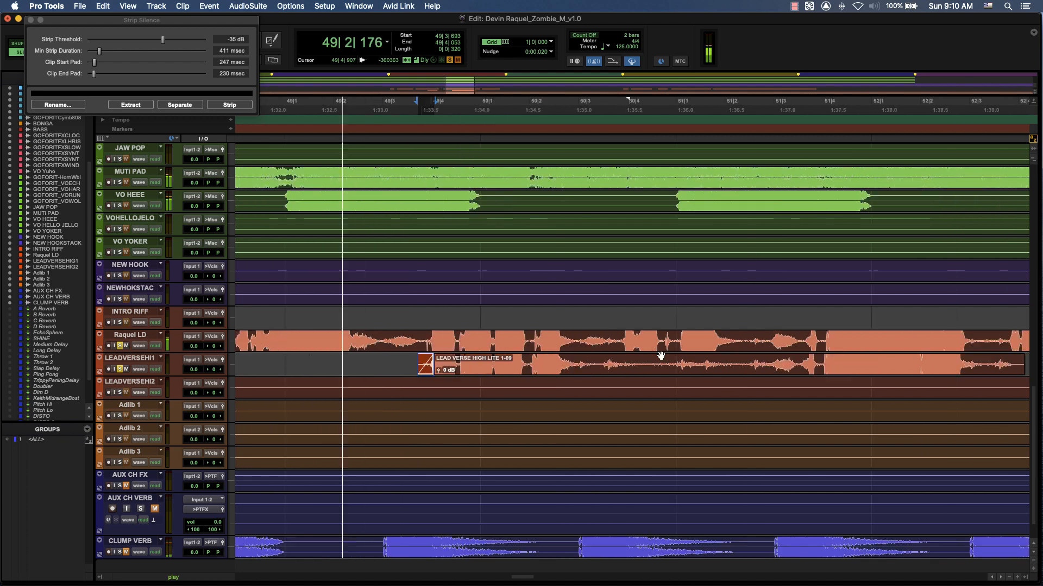
pyautogui.moveTo(474, 363); pyautogui.dragTo(700, 357)
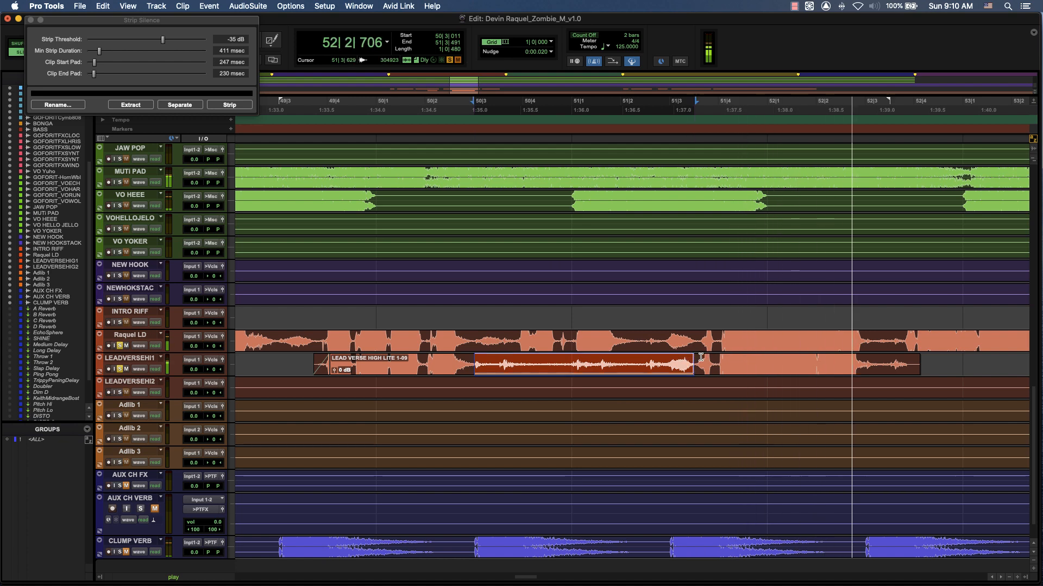
pyautogui.press('Delete')
pyautogui.press('space')
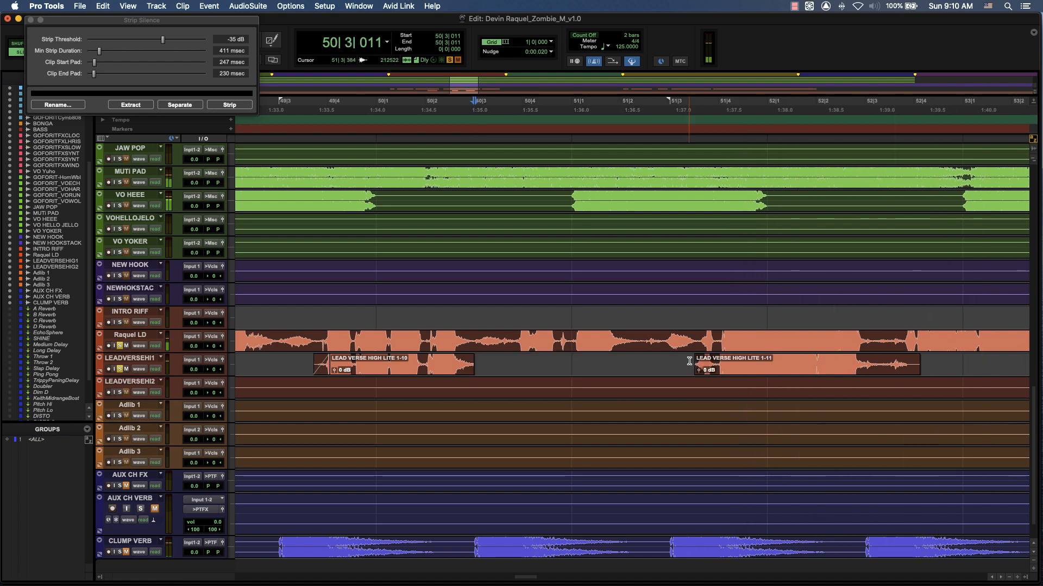
# Audition the start of LEAD VERSE HIGH LITE 1-11 from 51|3|448 and add a short fade-in to it
pyautogui.click(692, 361)
pyautogui.press('space')
pyautogui.press('space')
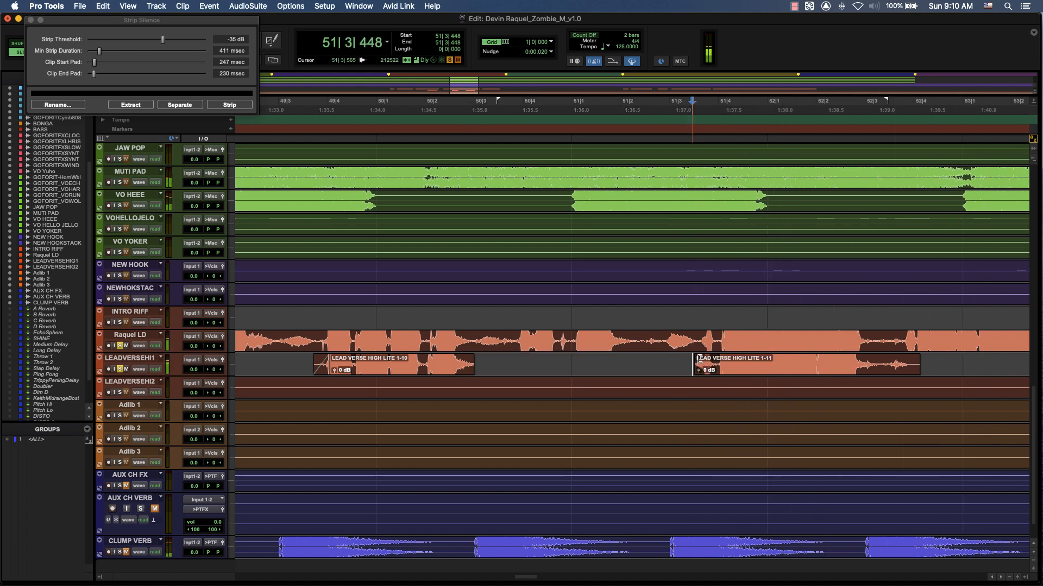
pyautogui.press('space')
pyautogui.press('space')
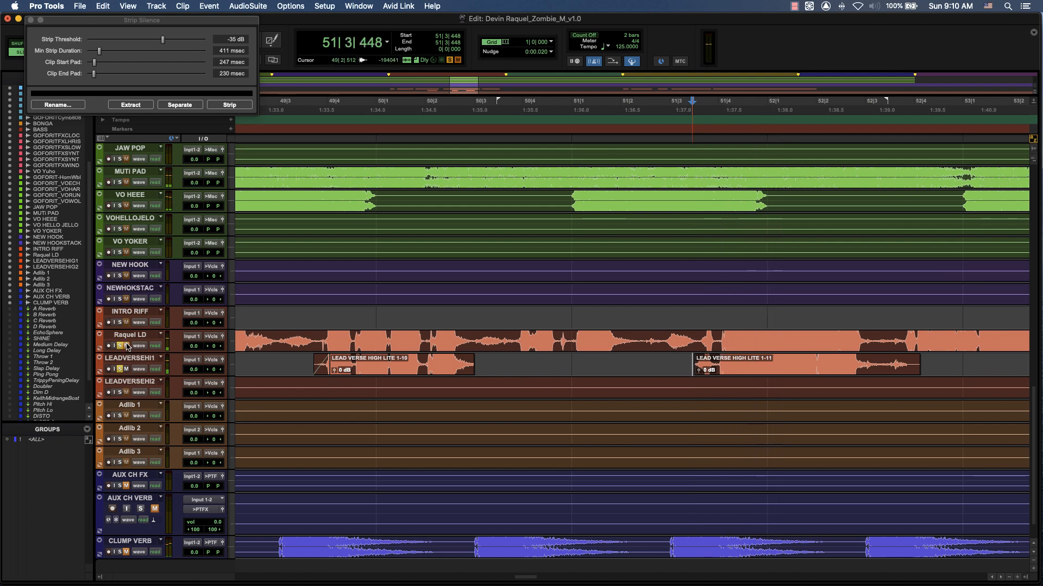
pyautogui.press('space')
pyautogui.press('space')
pyautogui.moveTo(696, 357); pyautogui.dragTo(698, 357)
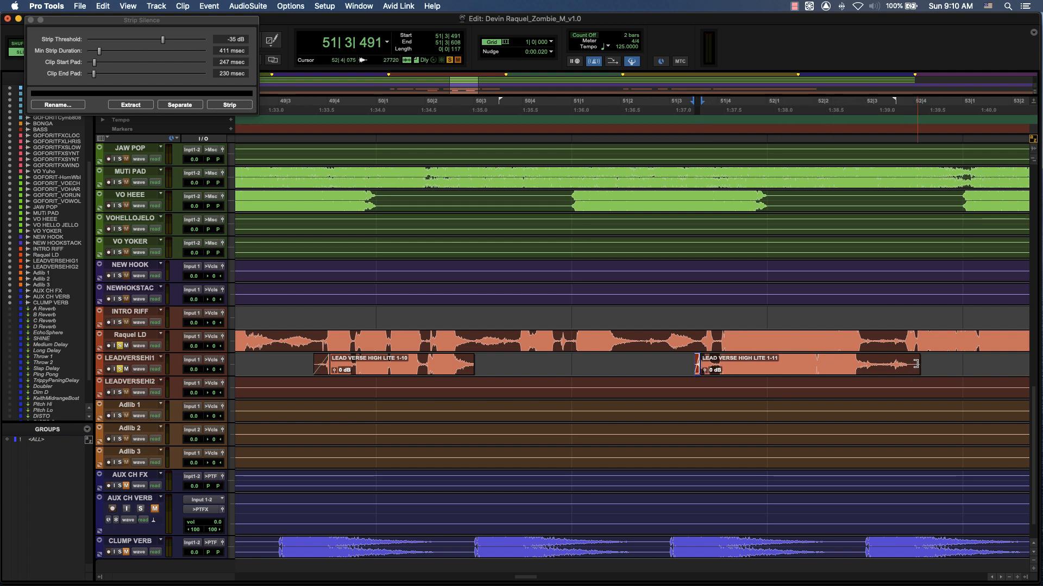
# Audition and trim the tail of LEAD VERSE HIGH LITE 1-11 to 52|3|235, and add fade-outs to it and to clip 1-10
pyautogui.click(840, 359)
pyautogui.press('space')
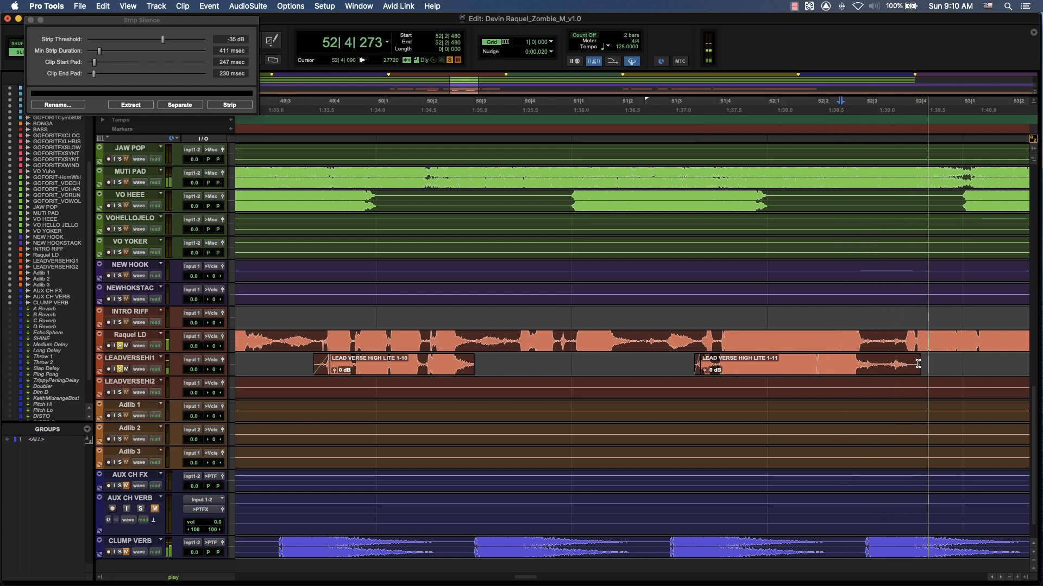
pyautogui.press('space')
pyautogui.press('space')
pyautogui.press('space')
pyautogui.moveTo(919, 368); pyautogui.dragTo(866, 355)
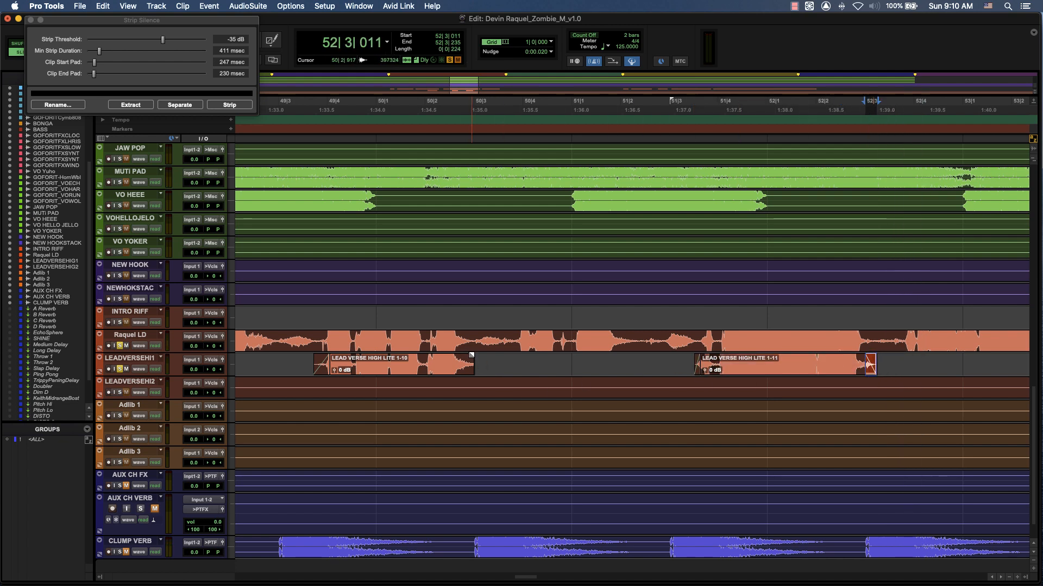
pyautogui.moveTo(471, 355); pyautogui.dragTo(465, 356)
# Play verse 2 from 45|4|448 and look over the vocal tracks across the whole song for unstripped clips
pyautogui.press('r')
pyautogui.press('r')
pyautogui.press('r')
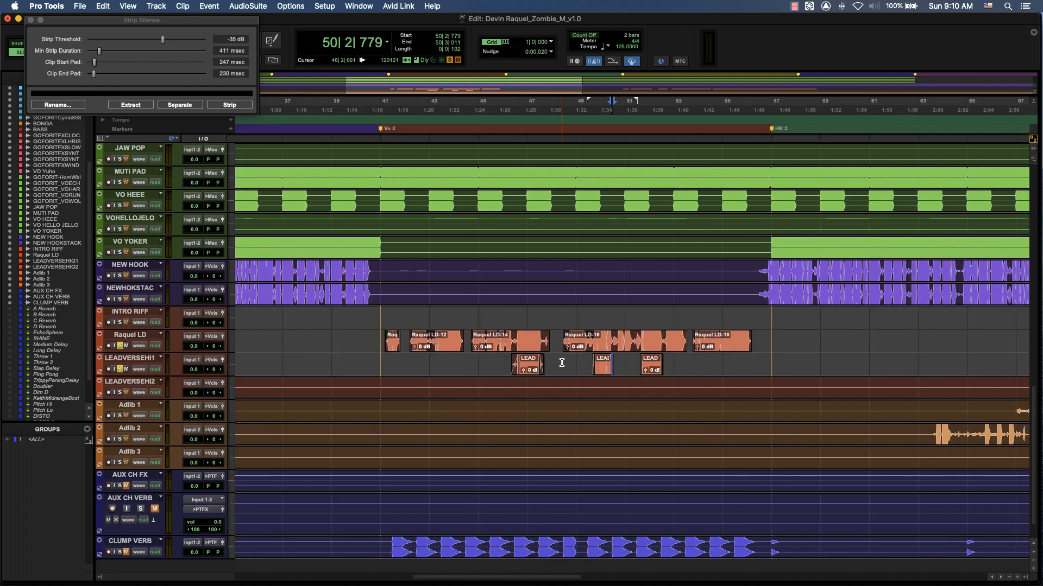
pyautogui.scroll(-1, 545, 368)
pyautogui.click(500, 338)
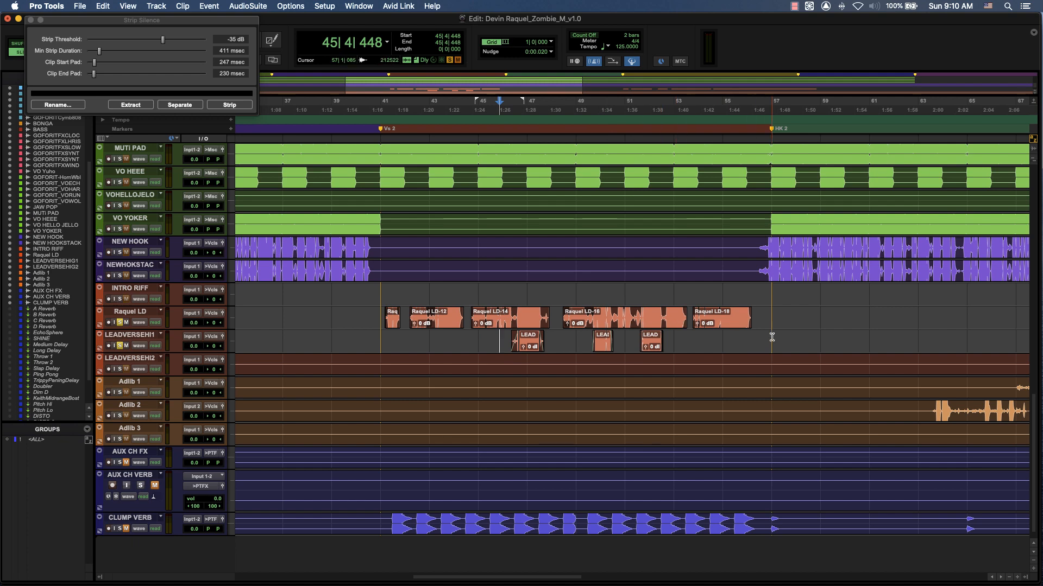
pyautogui.press('space')
pyautogui.hscroll(5, 800, 344)
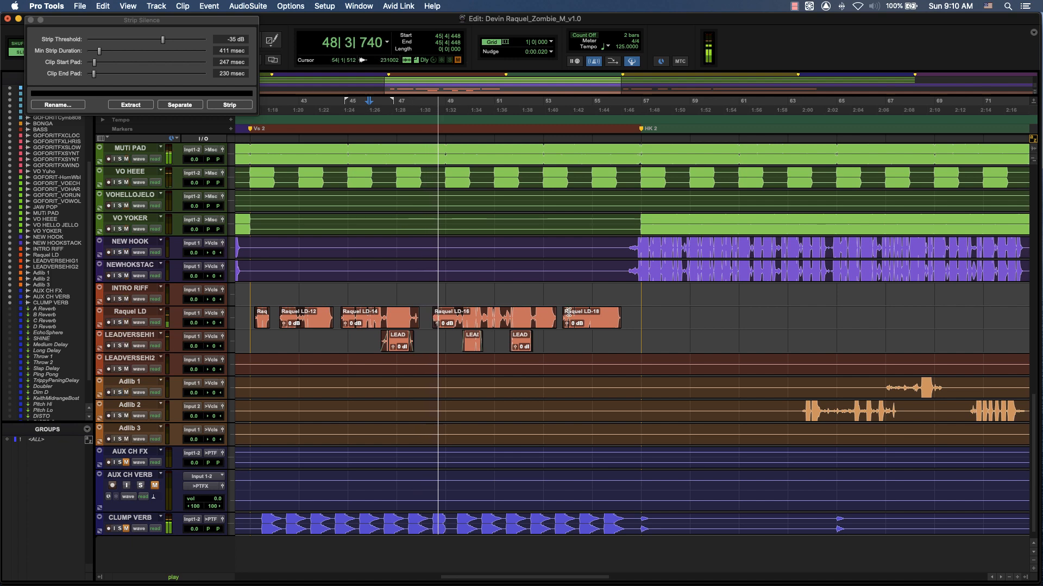
pyautogui.scroll(-1, 567, 317)
pyautogui.hscroll(6, 568, 317)
pyautogui.scroll(-4, 568, 317)
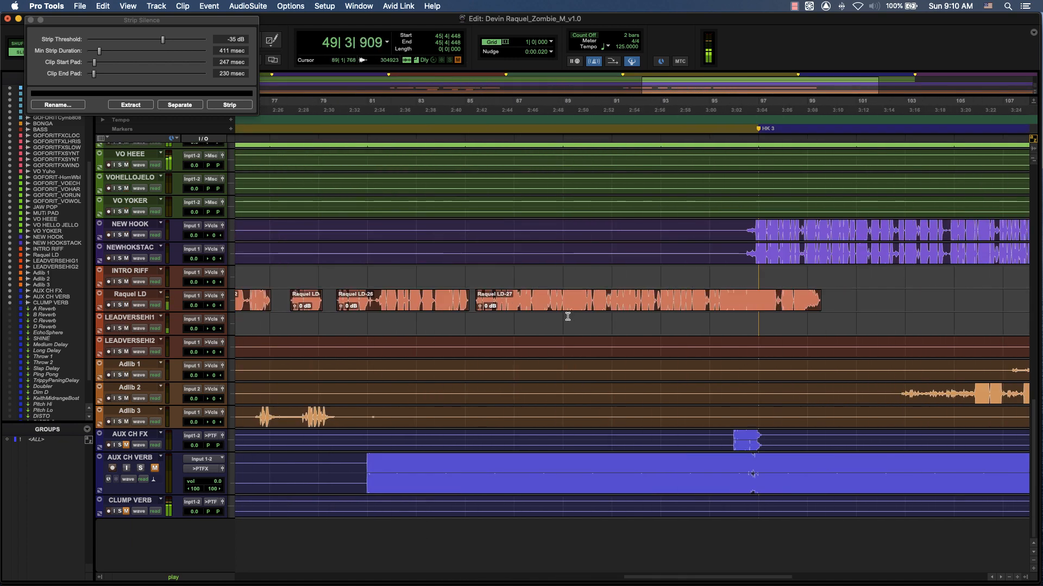
pyautogui.hscroll(-5, 495, 370)
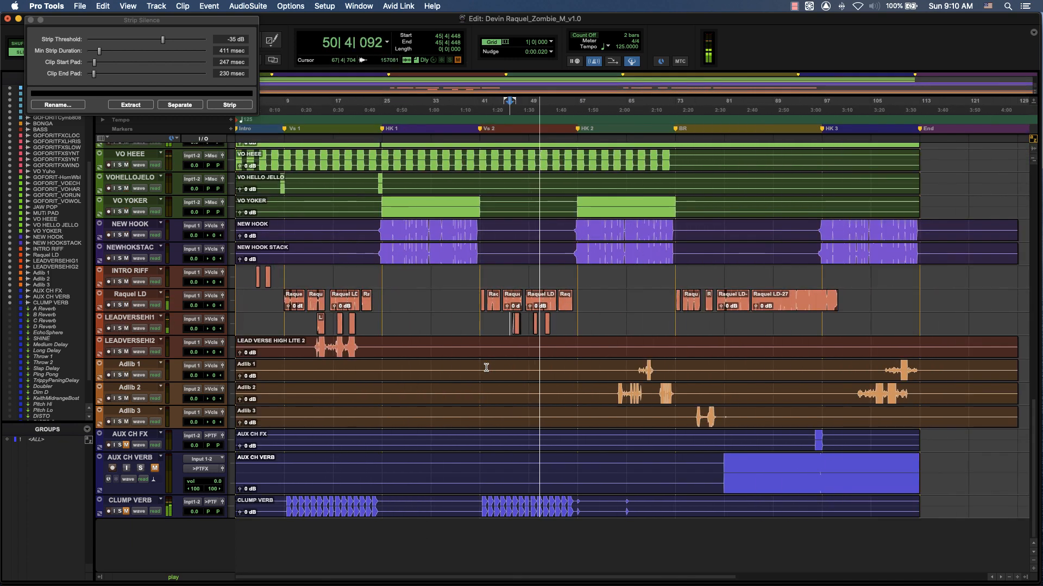
pyautogui.press('space')
# Strip silence from the LEAD VERSE HIGH LITE 2, Adlib 1, Adlib 2 and Adlib 3 clips with the -35 dB settings
pyautogui.click(341, 352)
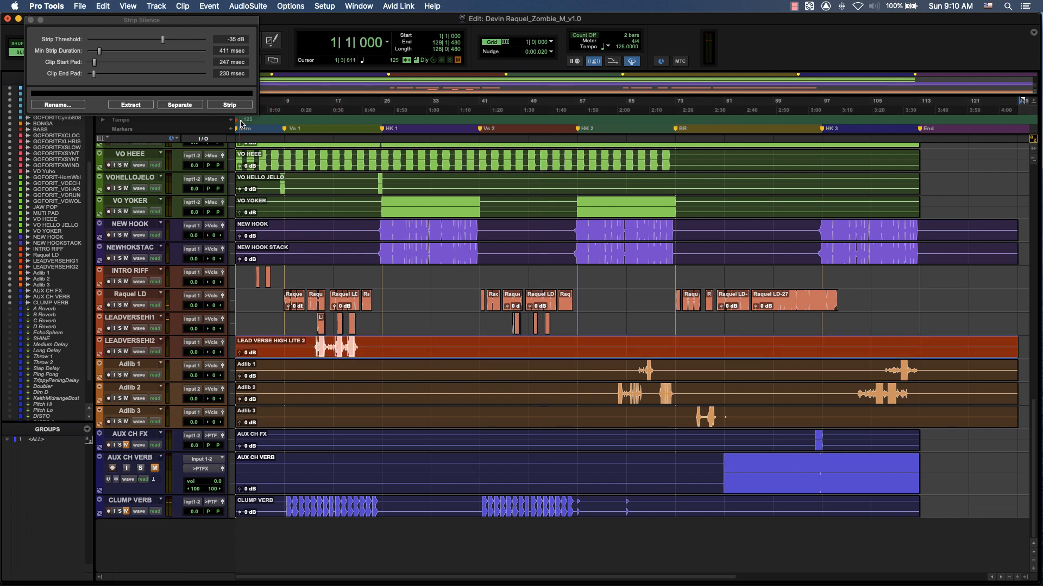
pyautogui.click(228, 105)
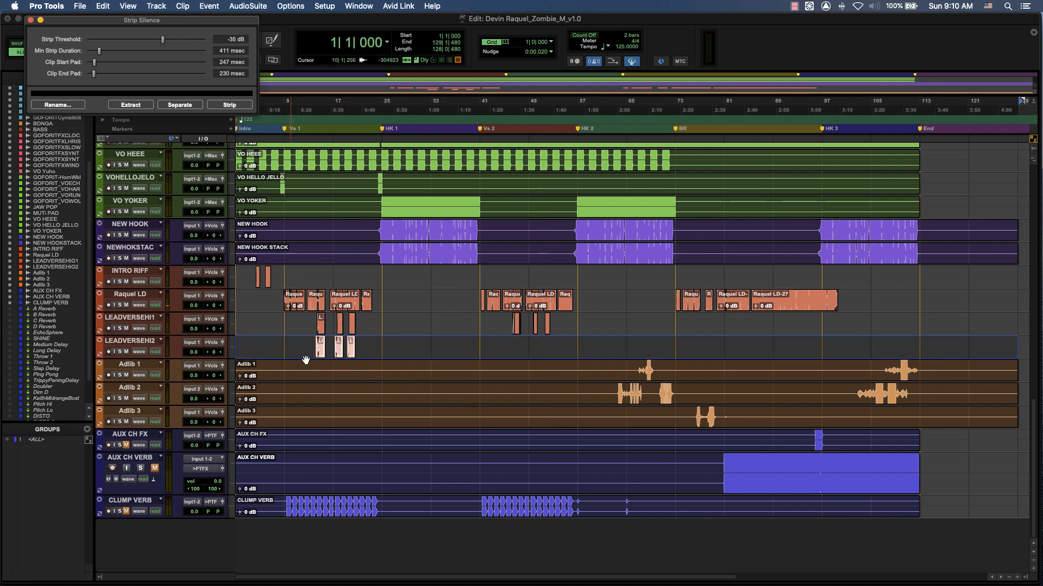
pyautogui.click(565, 377)
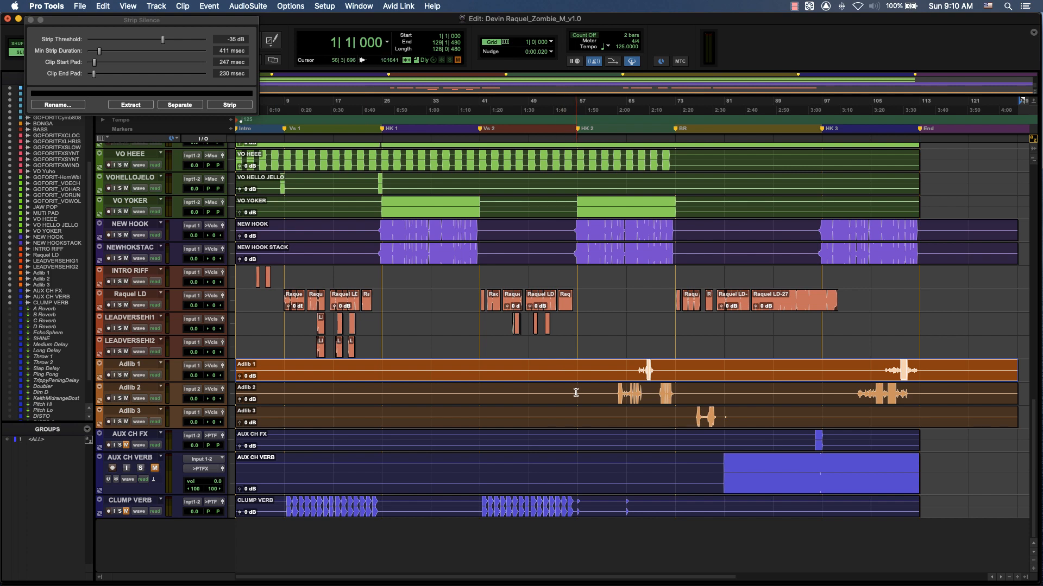
pyautogui.click(231, 105)
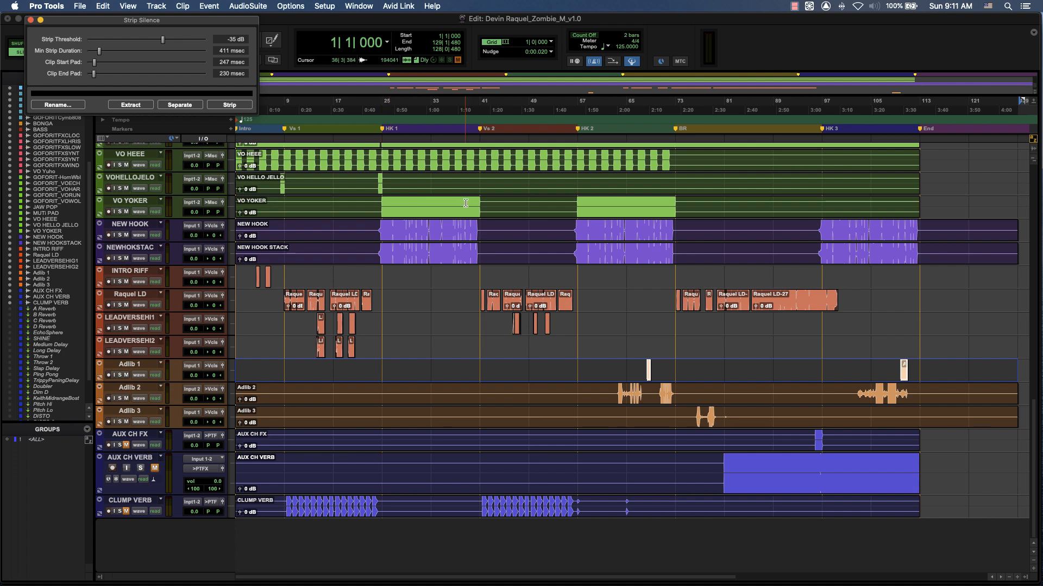
pyautogui.press(';')
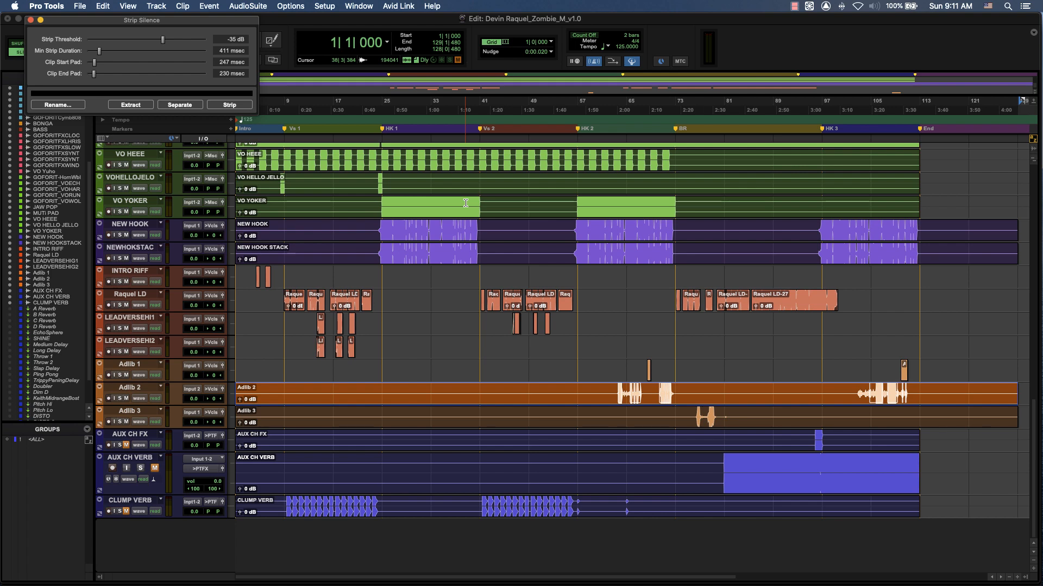
pyautogui.click(228, 105)
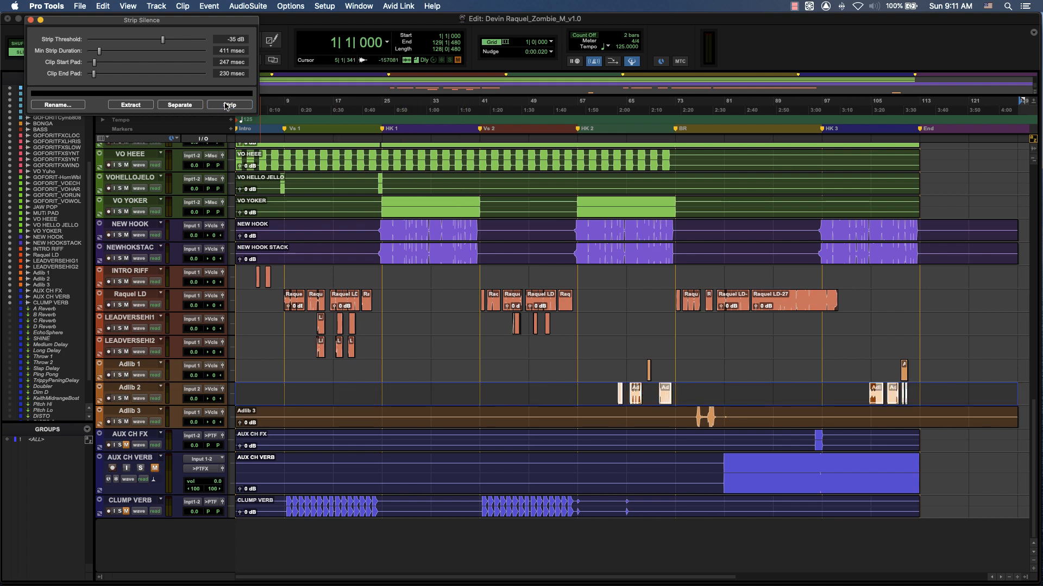
pyautogui.press(';')
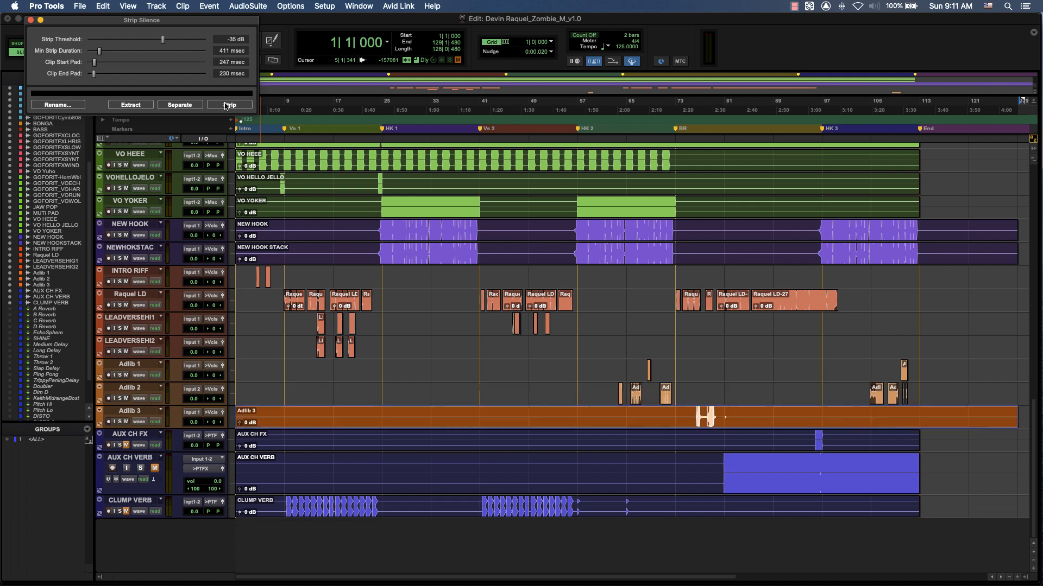
pyautogui.click(227, 105)
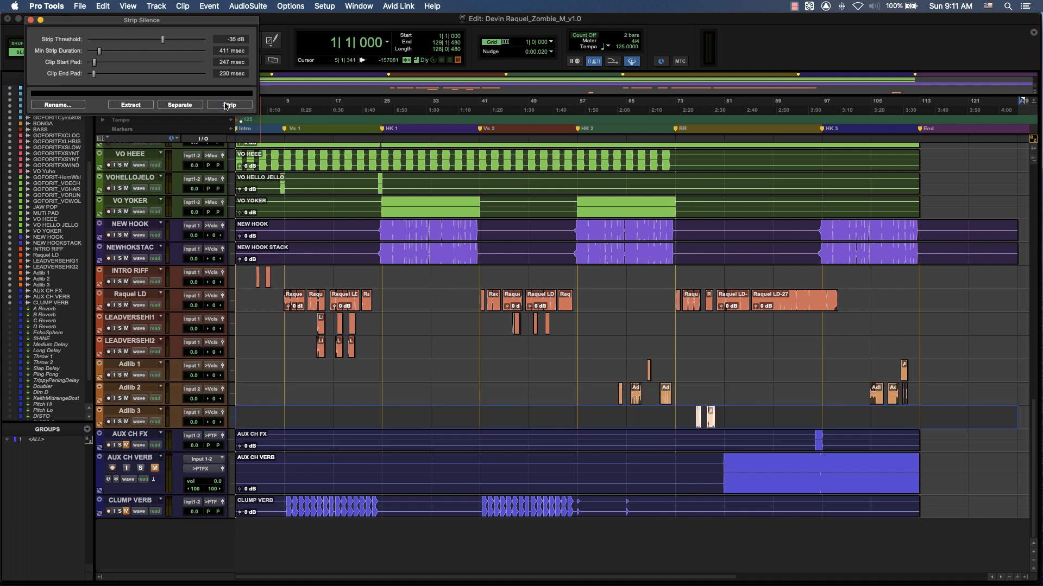
# Strip silence from the AUX CH FX, AUX CH VERB and CLUMP VERB clips with the same -35 dB settings
pyautogui.press(';')
pyautogui.click(226, 105)
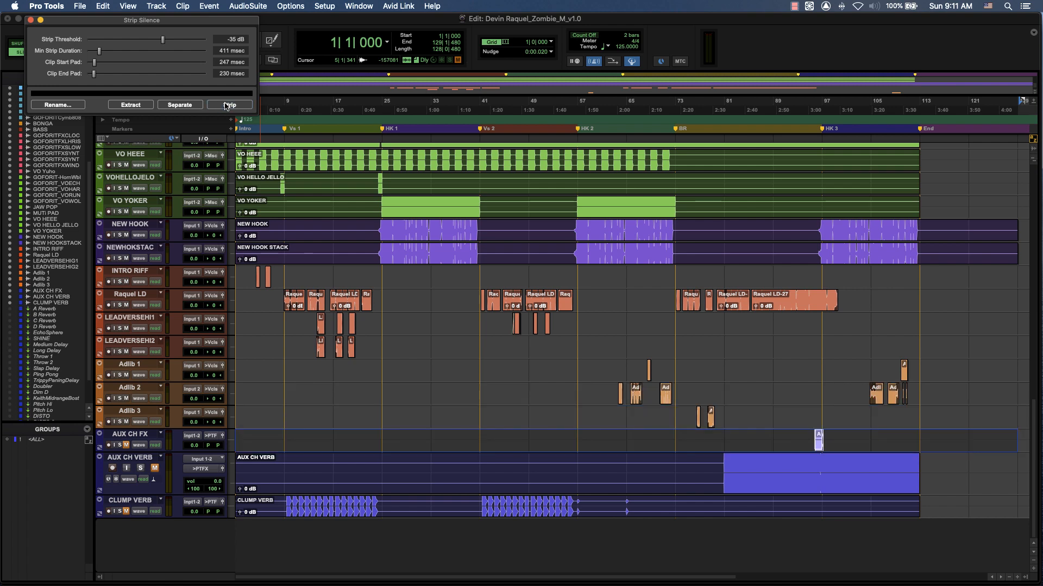
pyautogui.press(';')
pyautogui.click(227, 106)
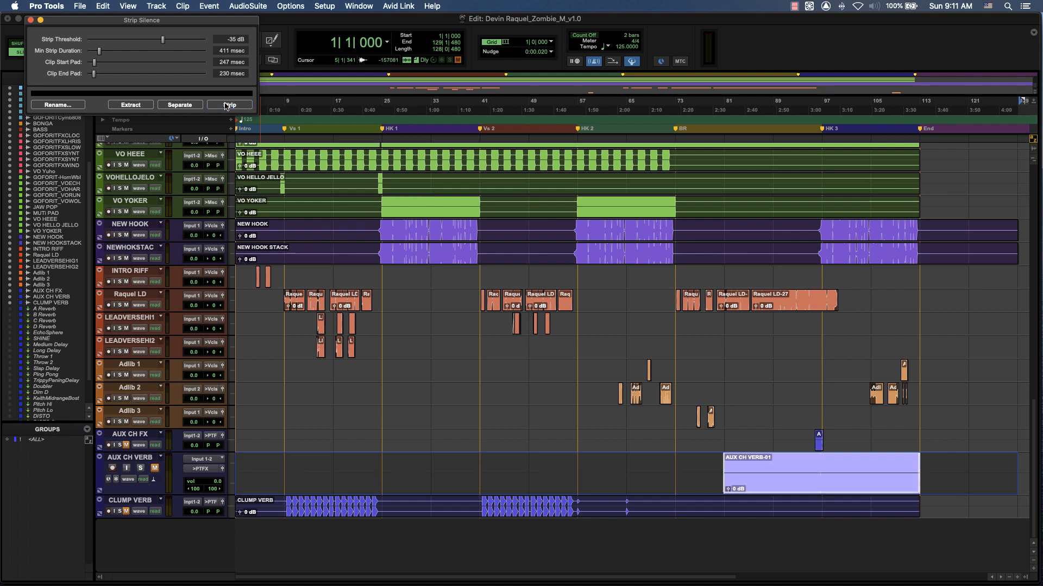
pyautogui.press(';')
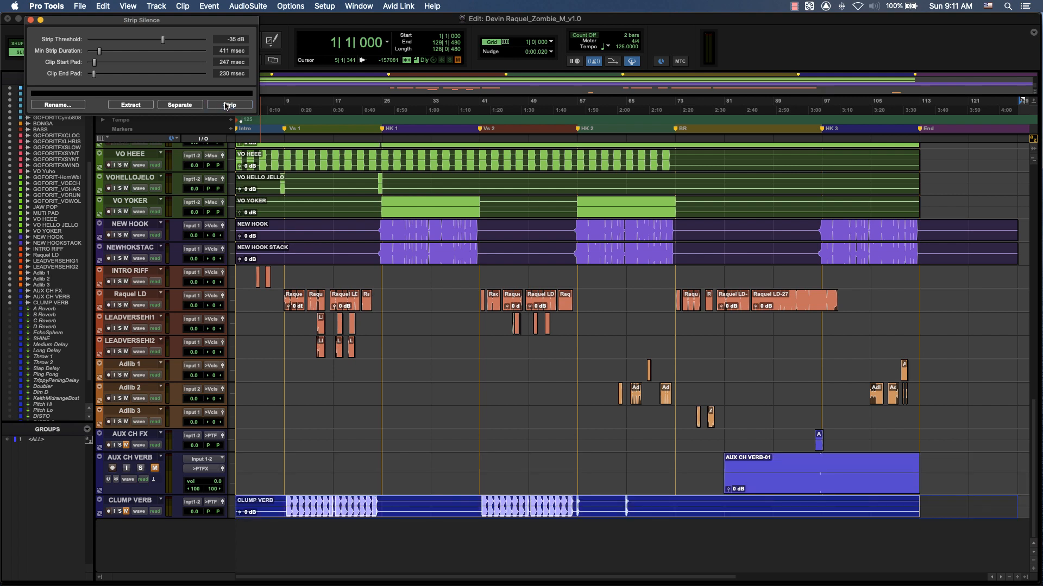
pyautogui.click(226, 105)
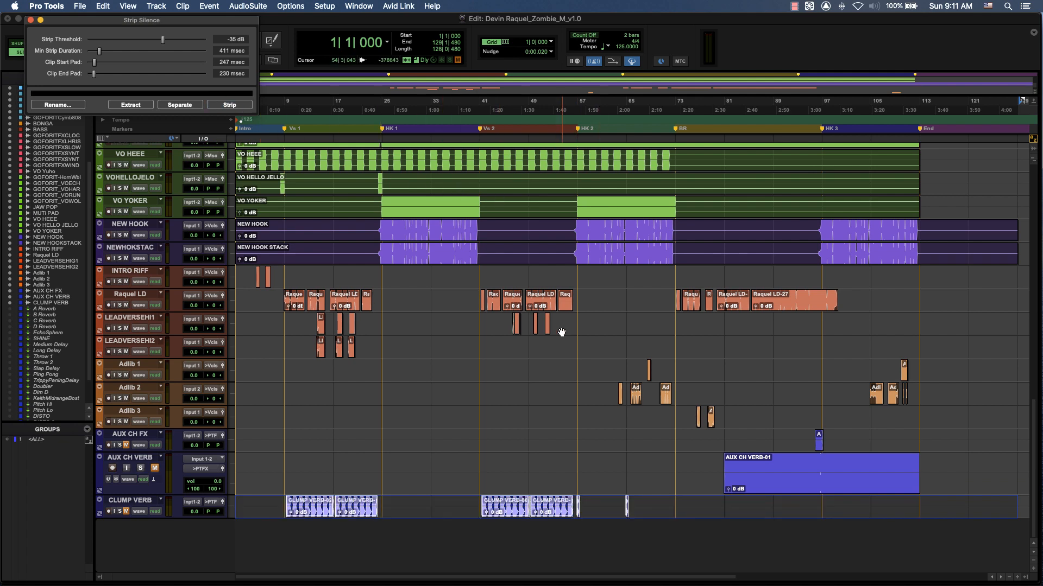
# Select the NEW HOOK and NEW HOOK STACK clips together and strip their silence with the -35 dB settings
pyautogui.click(398, 259)
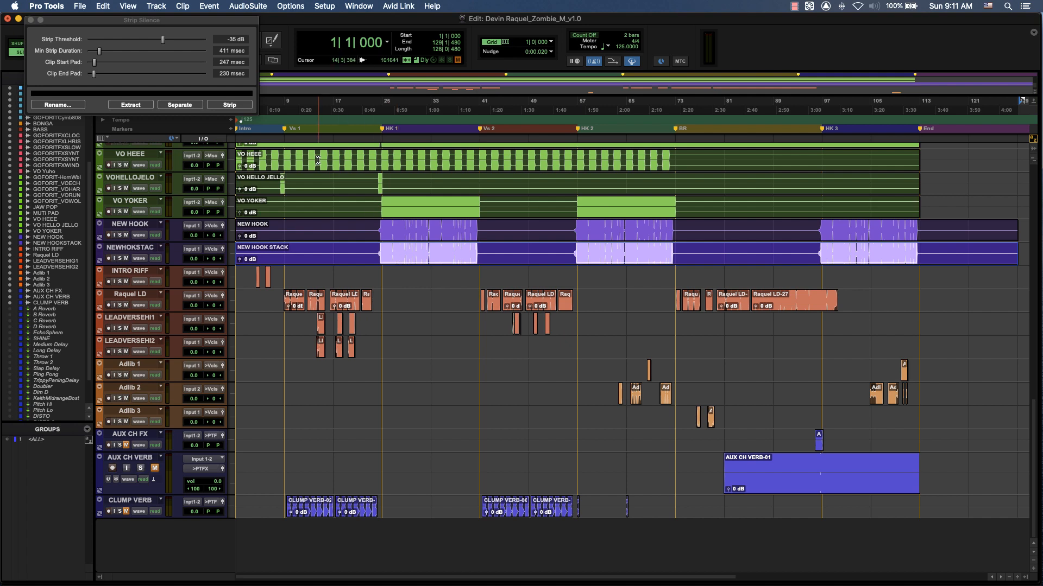
pyautogui.press('p')
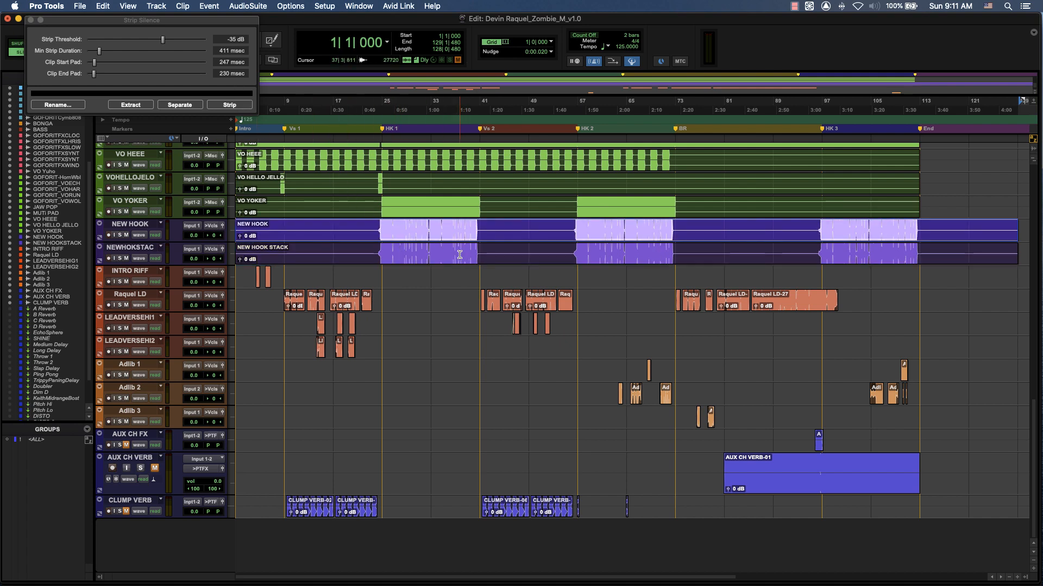
pyautogui.hotkey('shift', ';')
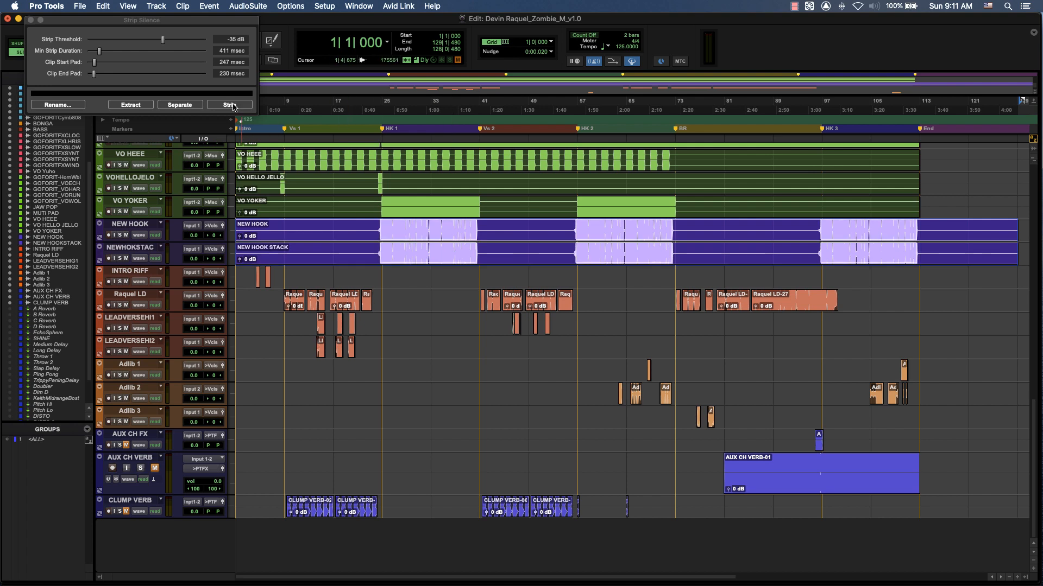
pyautogui.click(233, 105)
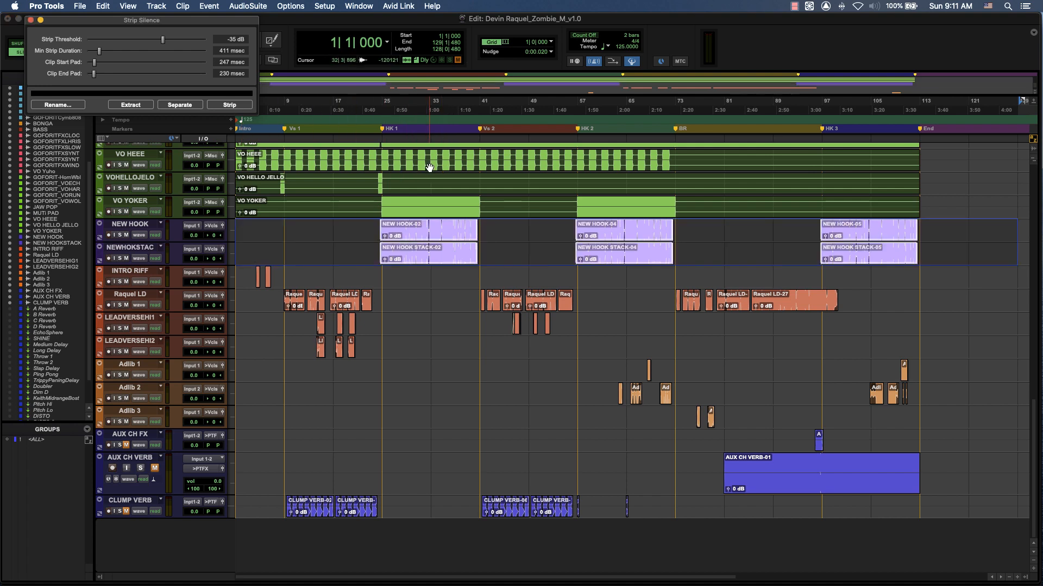
# Close the Strip Silence window and review the instrument and vocal tracks while playing the song from 3|4|704
pyautogui.click(252, 235)
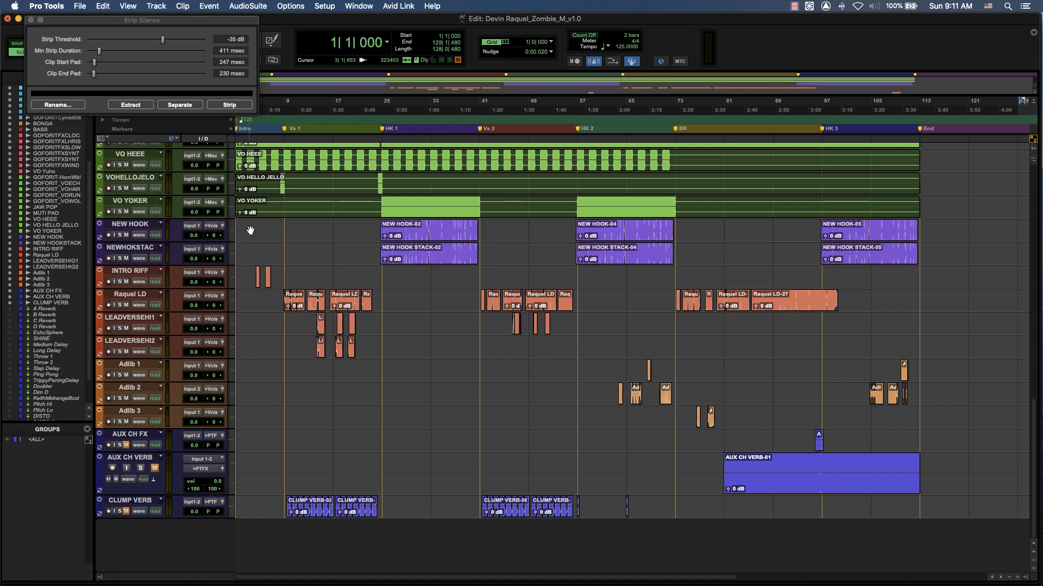
pyautogui.click(252, 225)
pyautogui.press('space')
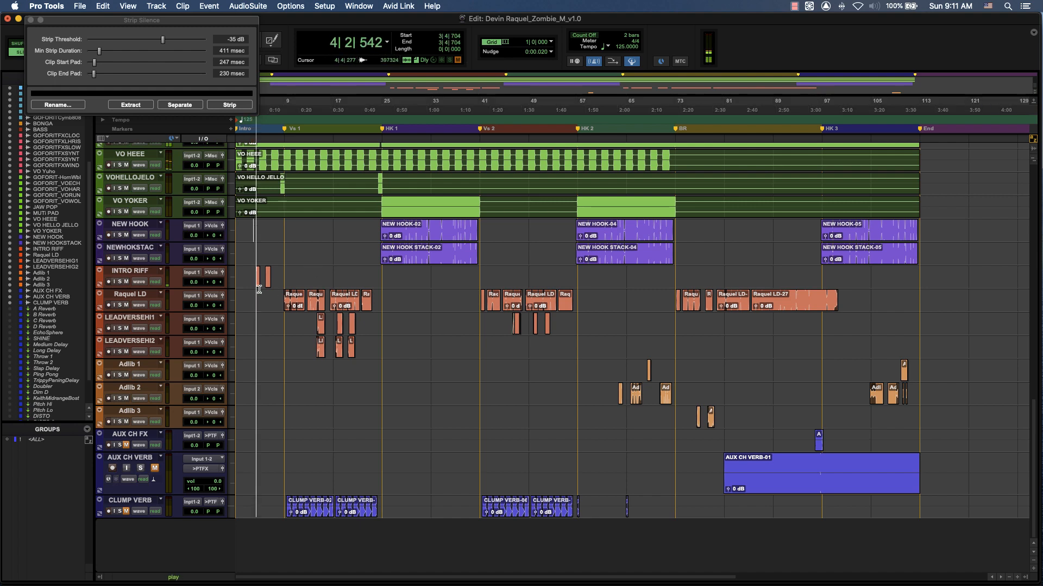
pyautogui.click(31, 20)
pyautogui.scroll(5, 332, 207)
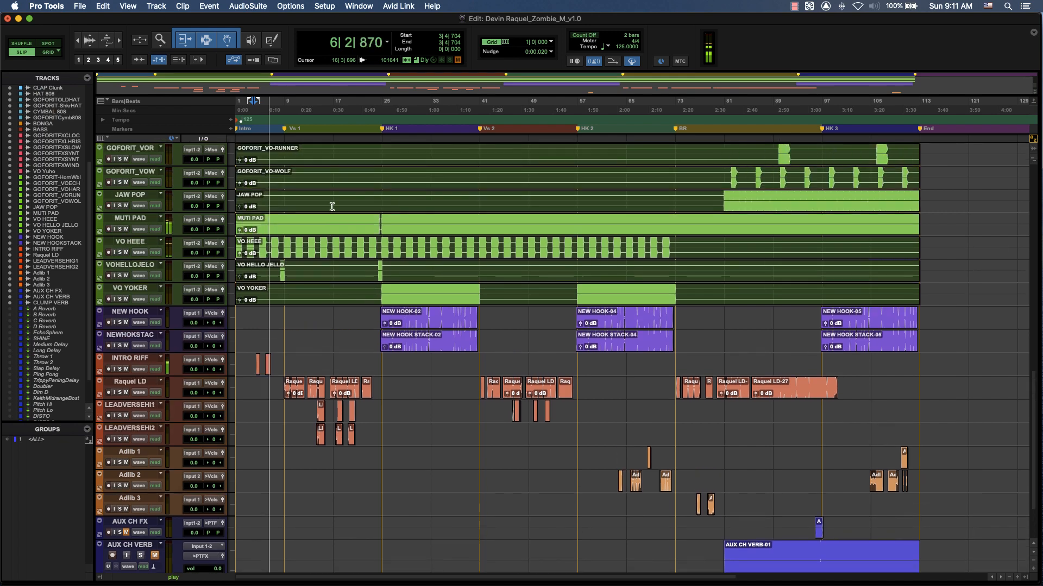
pyautogui.press('super+bracketright')
pyautogui.scroll(-5, 329, 212)
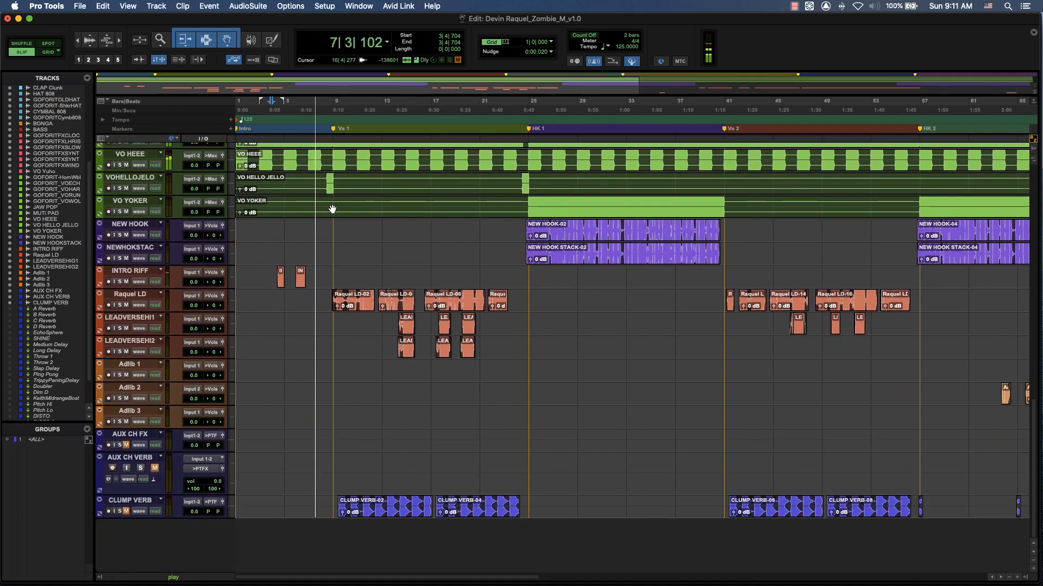
pyautogui.scroll(10, 348, 240)
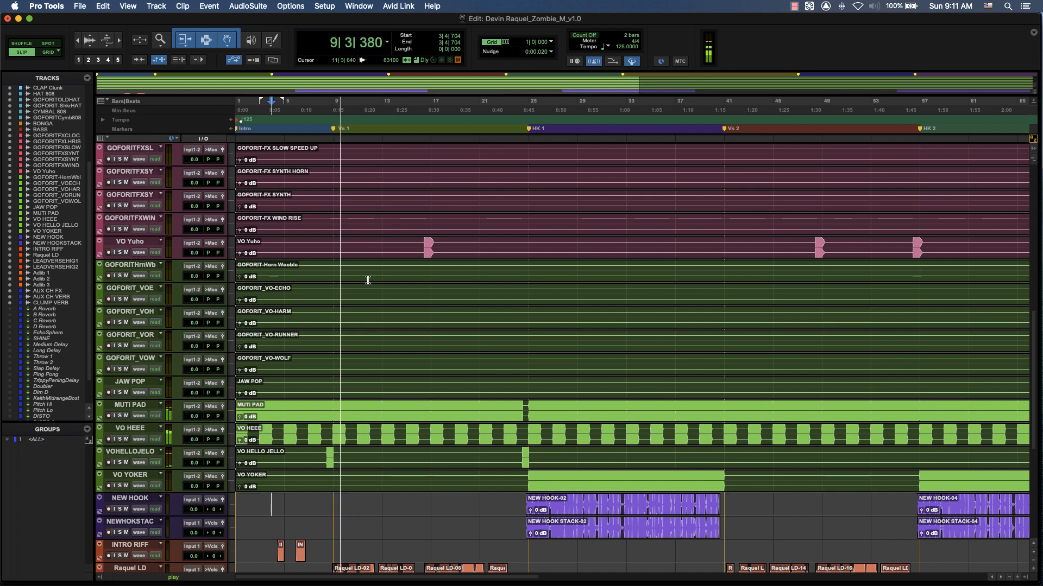
pyautogui.scroll(-3, 367, 281)
pyautogui.scroll(-1, 368, 280)
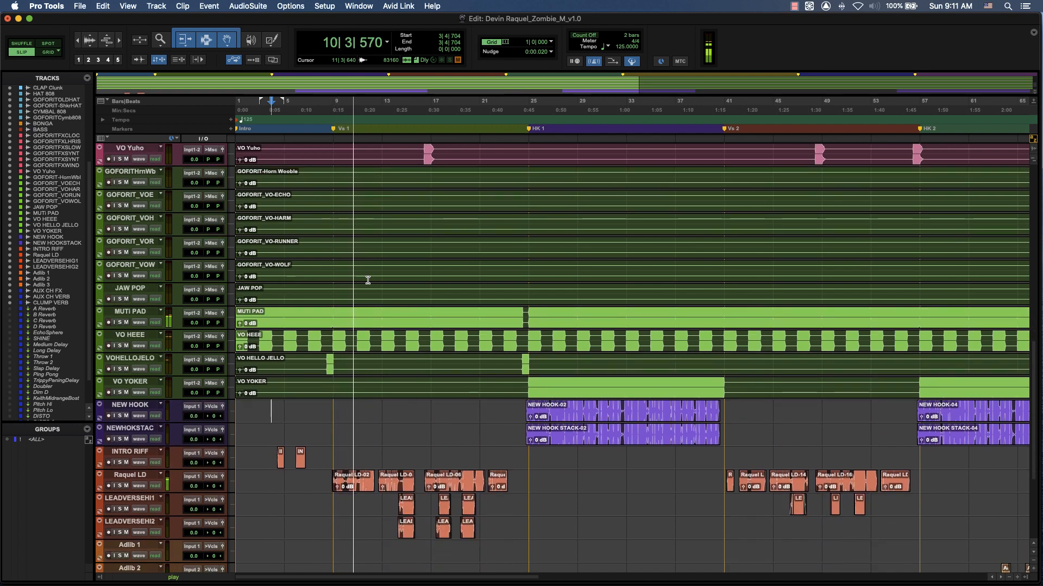
# Look over the arrangement from the FX tracks down to the CLUMP VERB track during playback
pyautogui.scroll(-1, 368, 281)
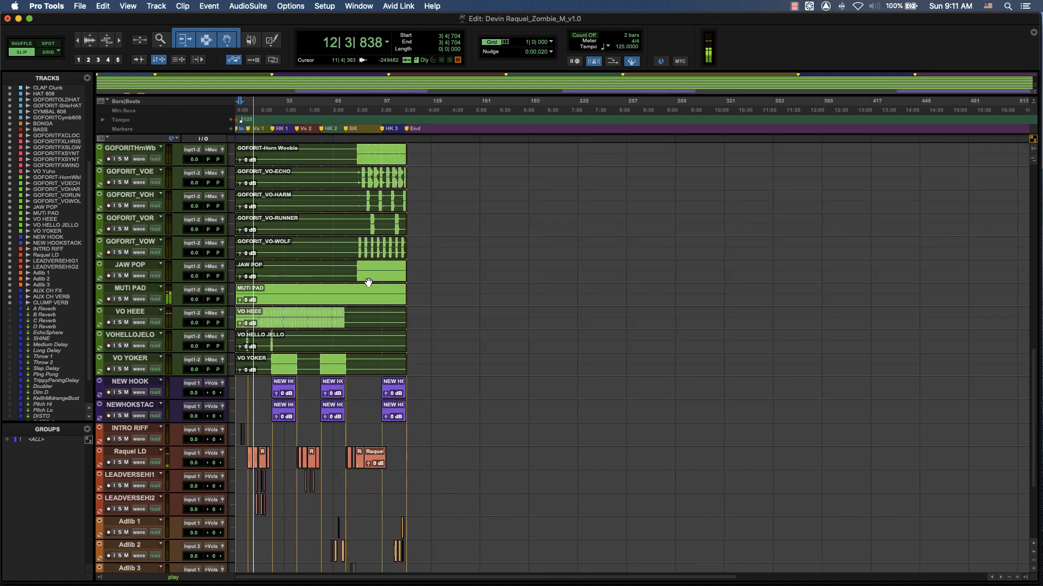
pyautogui.scroll(2, 368, 282)
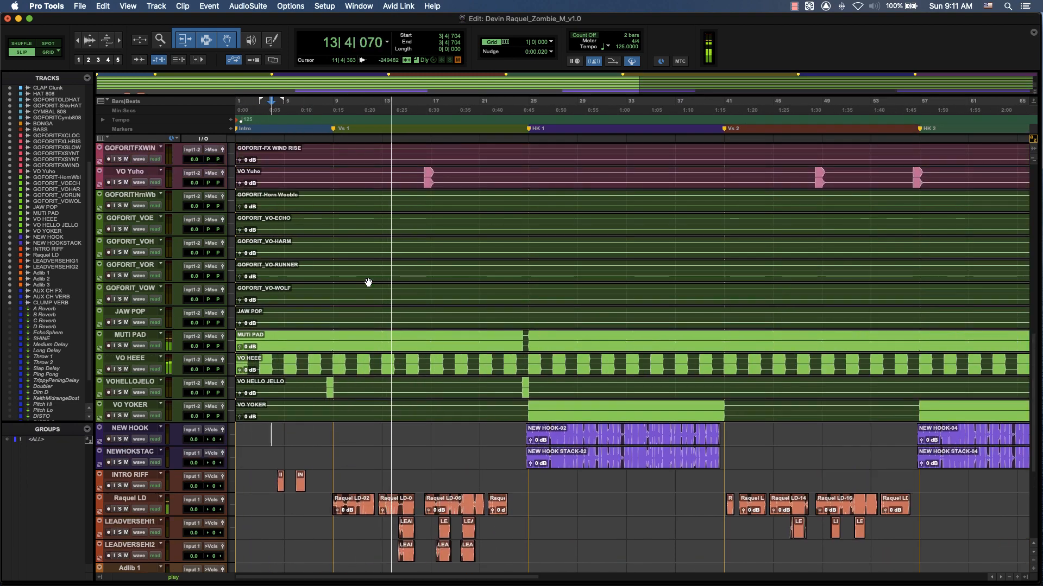
pyautogui.scroll(3, 368, 282)
pyautogui.scroll(-6, 368, 282)
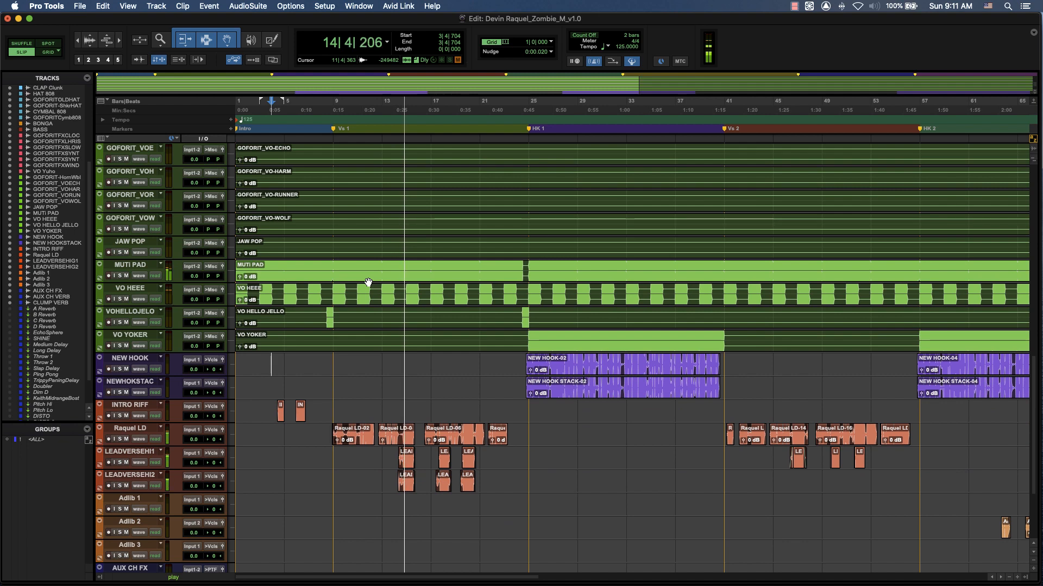
pyautogui.scroll(-3, 368, 283)
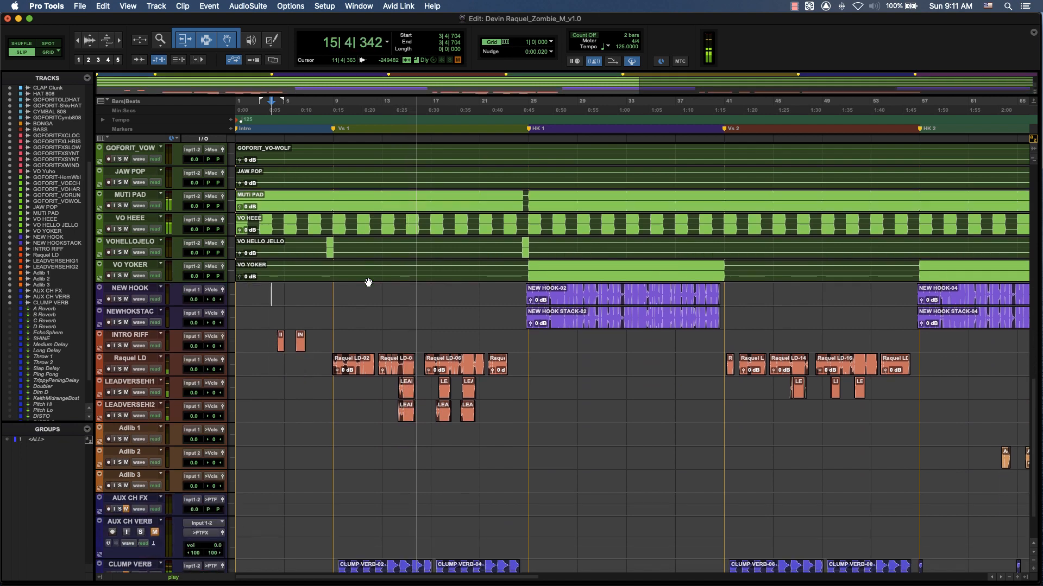
pyautogui.scroll(-2, 368, 282)
pyautogui.scroll(-1, 368, 283)
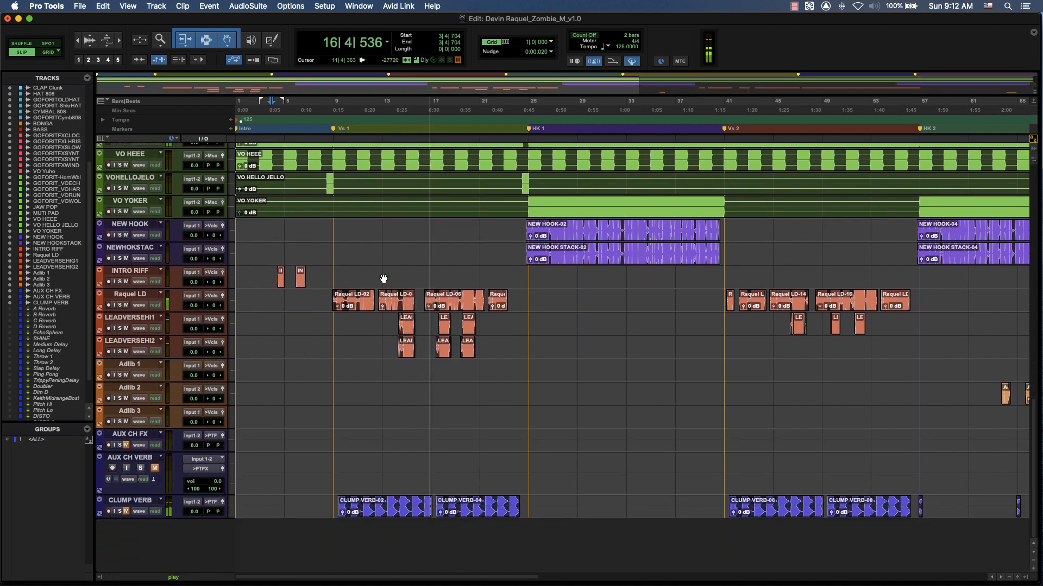
# Move the HK 1 marker earlier to line up with the start of the NEW HOOK-02 clip
pyautogui.press('t')
pyautogui.press('t')
pyautogui.press('t')
pyautogui.hscroll(15, 572, 197)
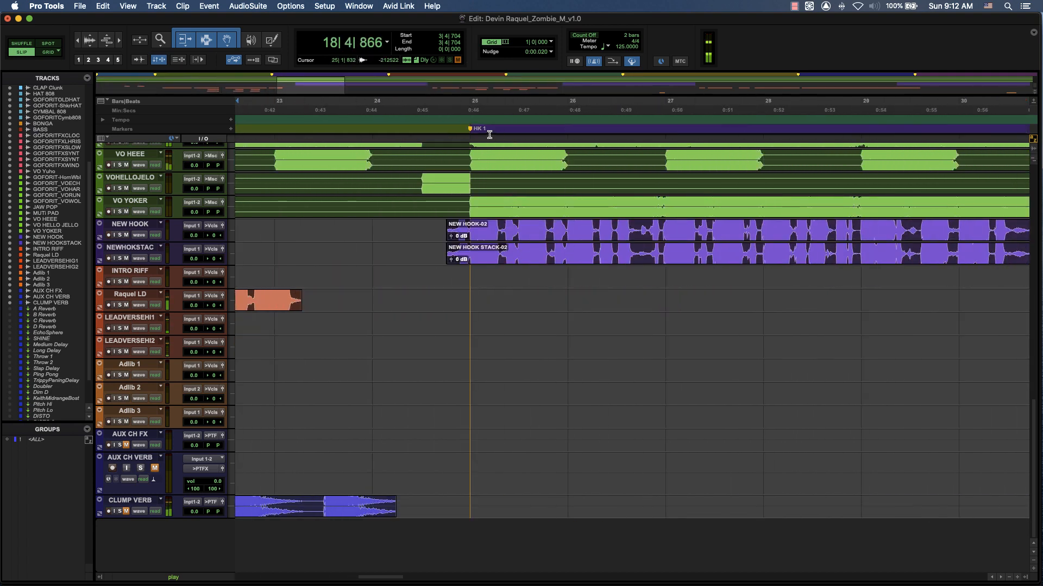
pyautogui.moveTo(471, 131); pyautogui.dragTo(458, 130)
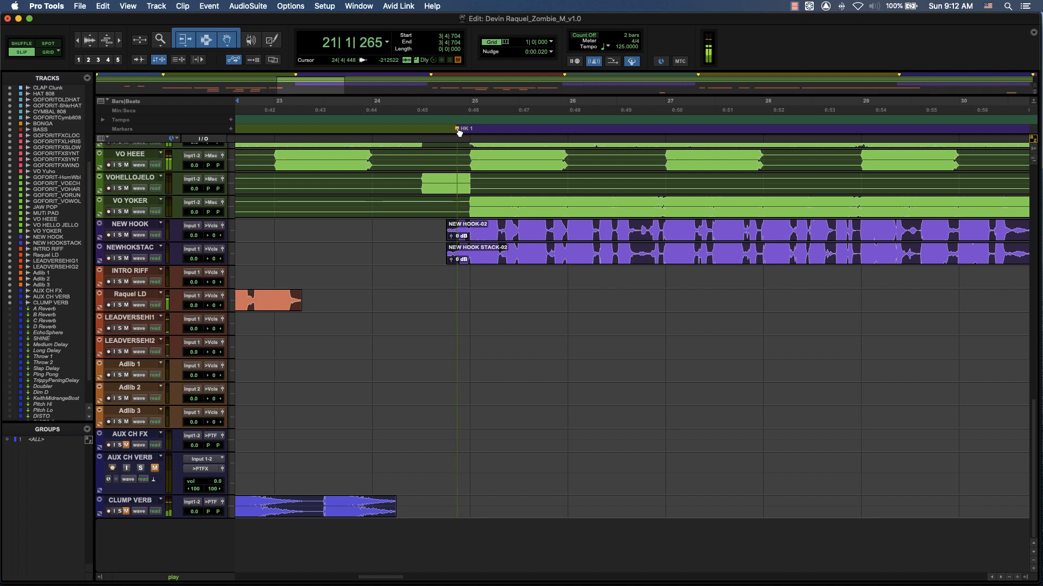
# Check the vocal clips and marker placement from the first verse into the first hook
pyautogui.hscroll(-20, 546, 312)
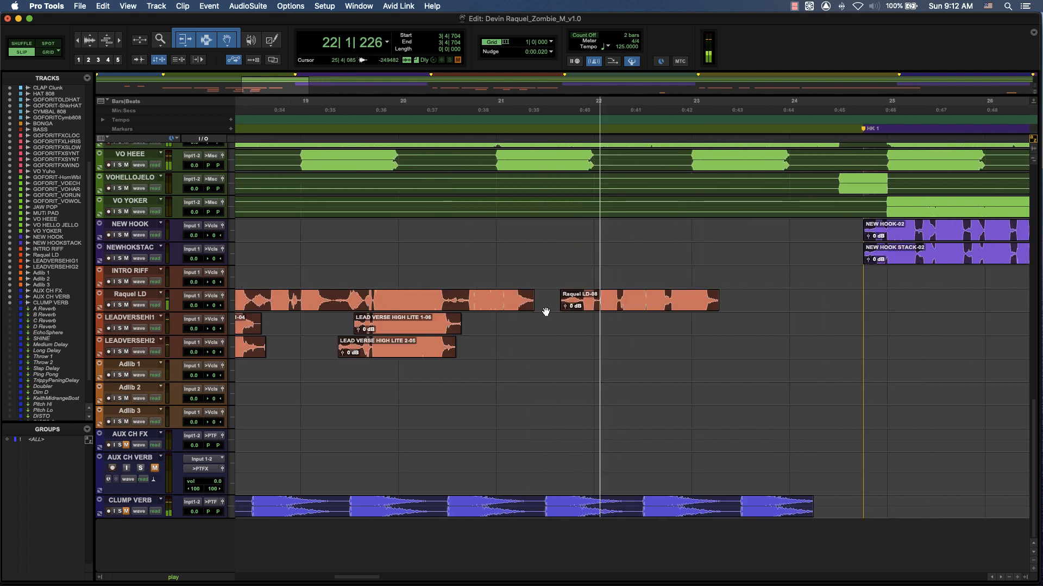
pyautogui.hscroll(10, 546, 312)
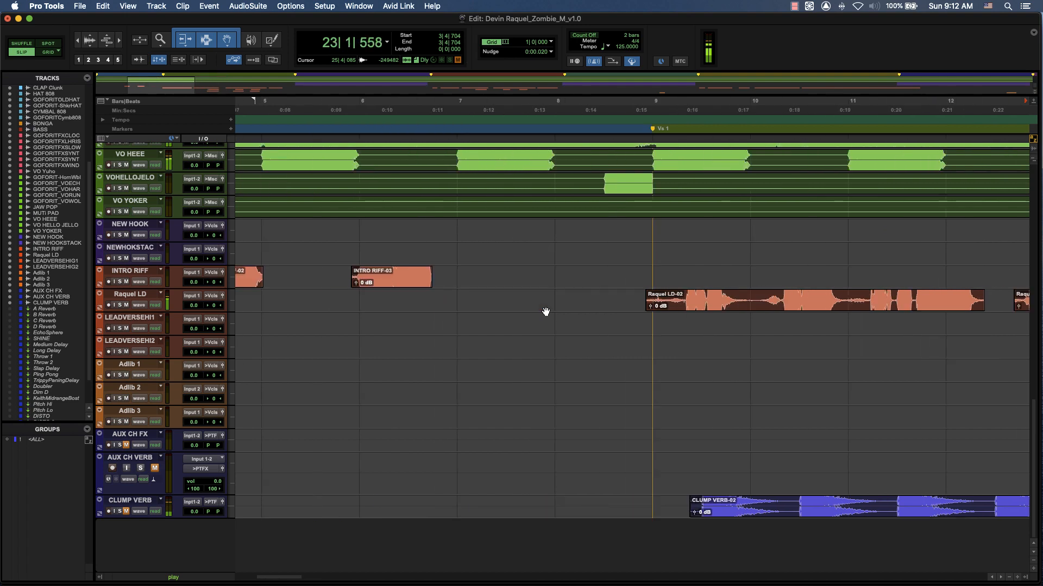
pyautogui.hscroll(12, 546, 311)
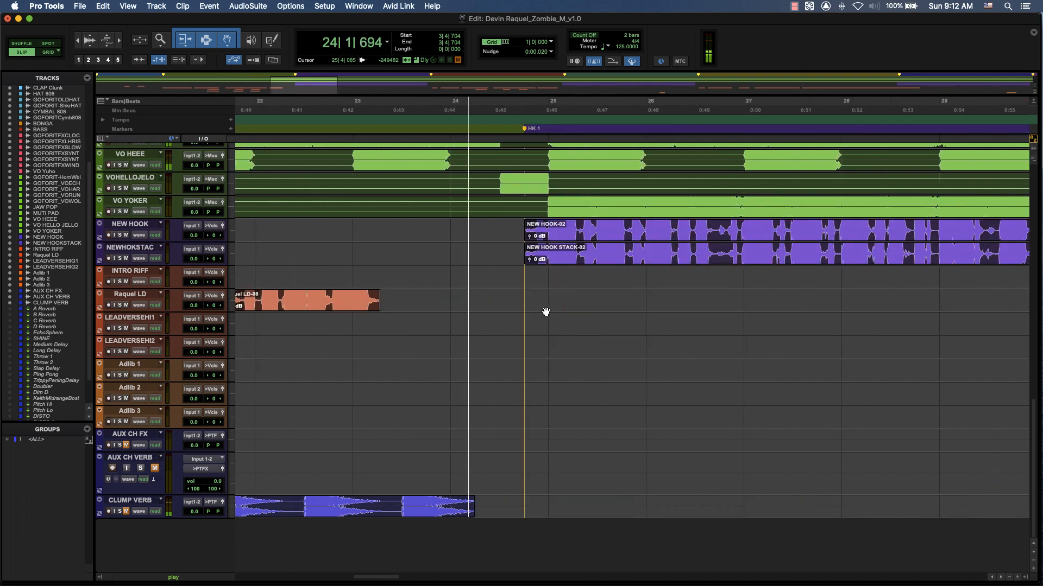
pyautogui.hscroll(-2, 546, 312)
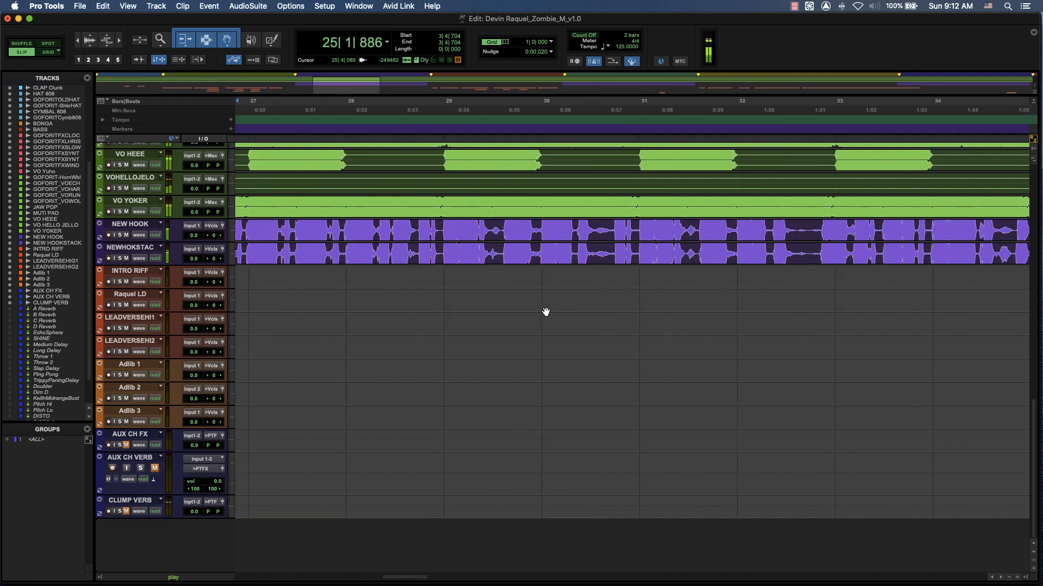
pyautogui.scroll(1, 545, 311)
pyautogui.press('r')
pyautogui.press('r')
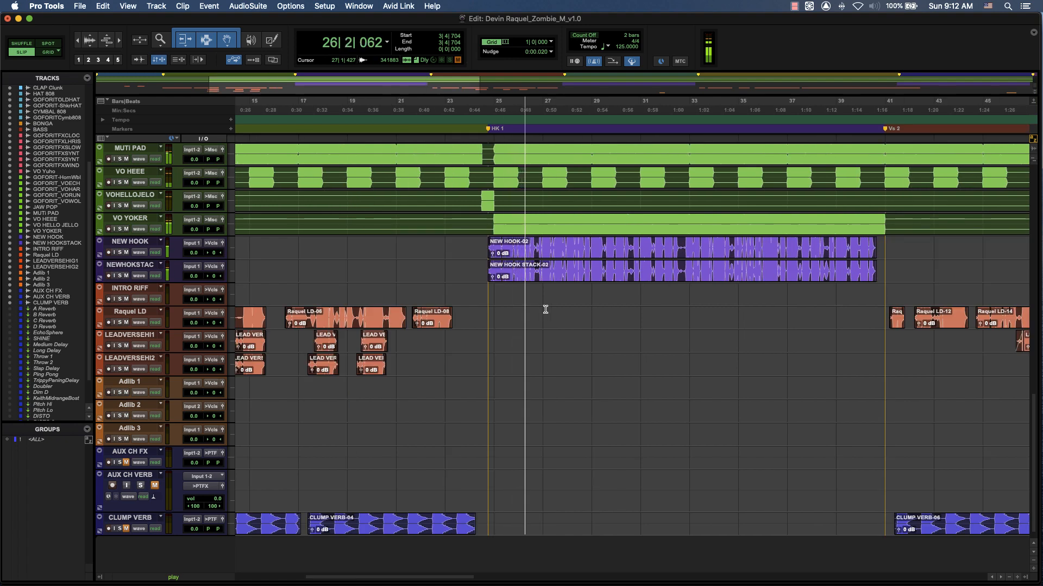
# Check the stripped vocal and aux clips from Vs 2 through HK 2, BR and HK 3 to the End marker
pyautogui.hscroll(6, 546, 309)
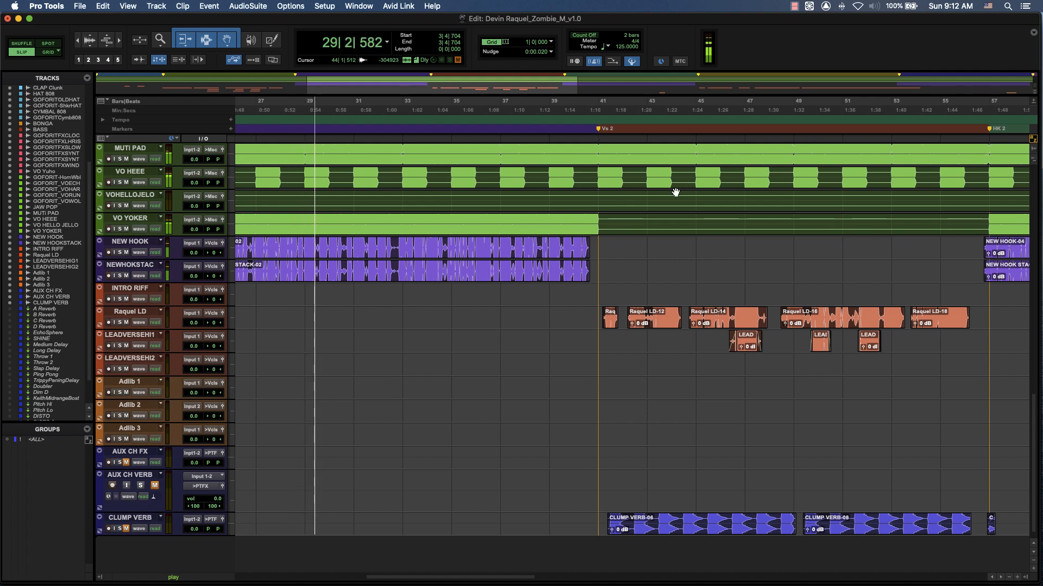
pyautogui.hscroll(10, 675, 193)
pyautogui.hscroll(8, 676, 192)
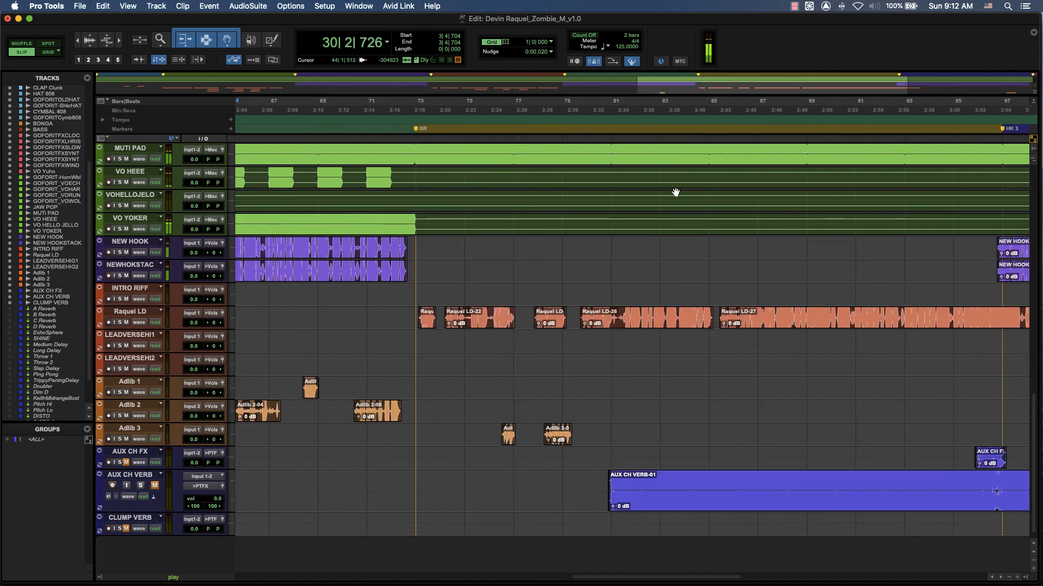
pyautogui.hscroll(4, 671, 193)
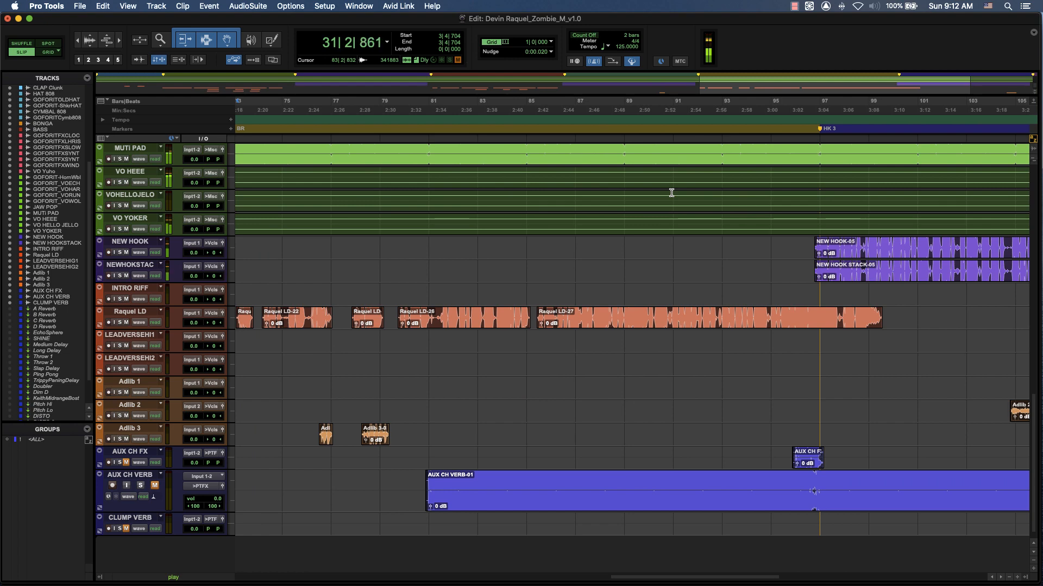
pyautogui.hscroll(6, 671, 193)
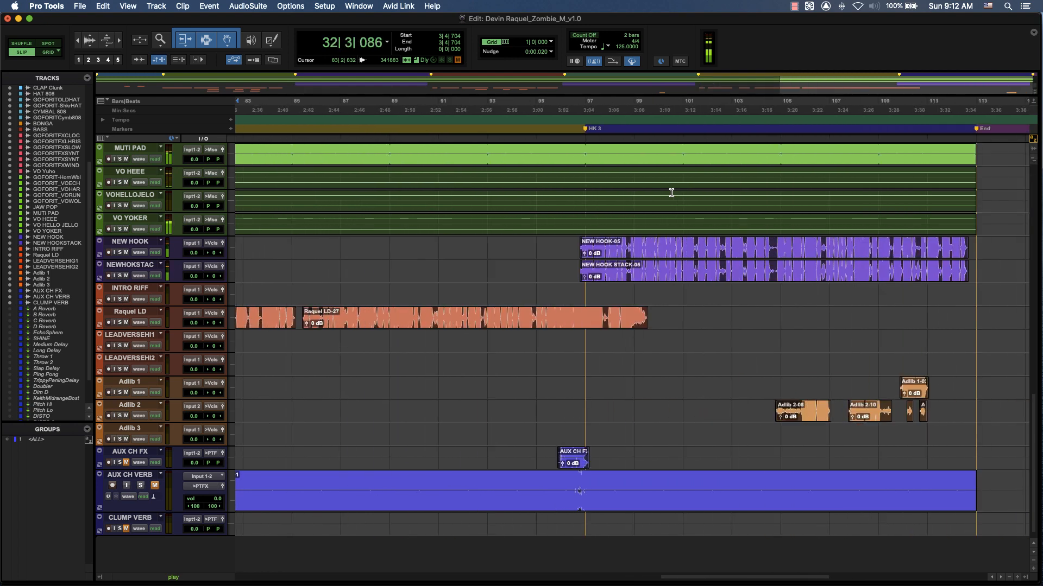
pyautogui.hscroll(-20, 671, 193)
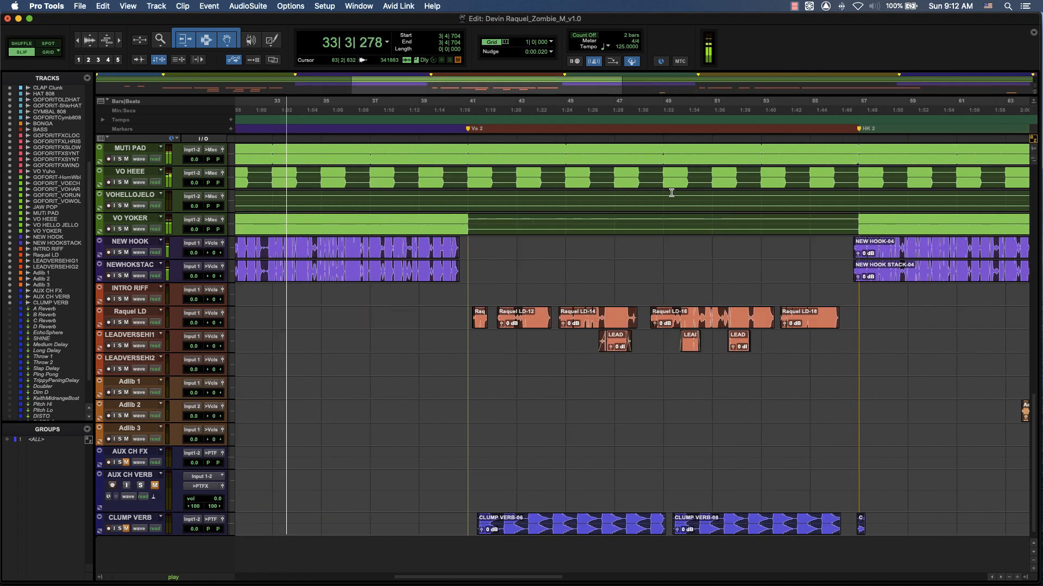
pyautogui.hscroll(-5, 671, 193)
pyautogui.press('r')
pyautogui.press('r')
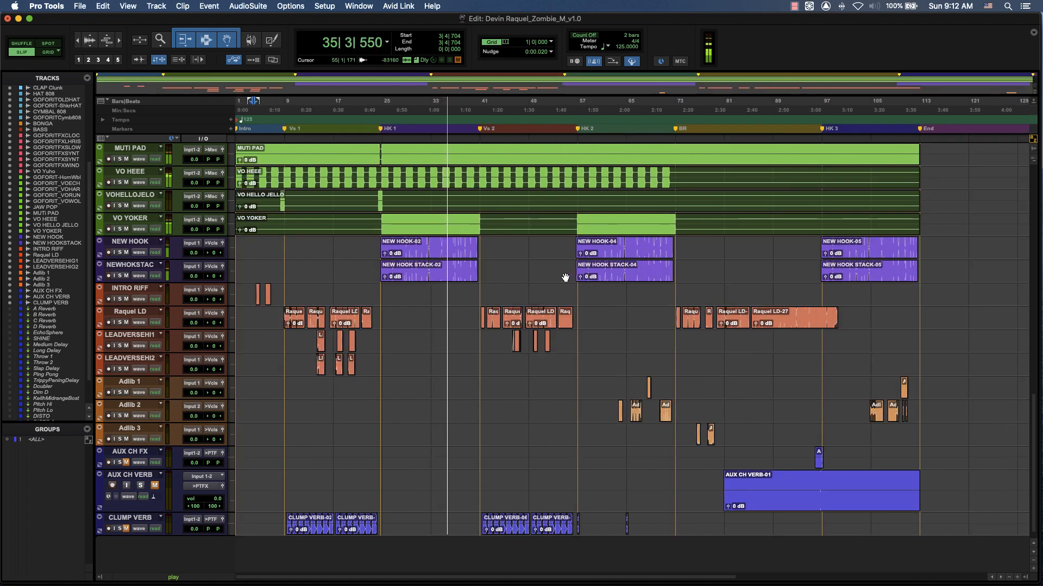
# Examine the verse and hook vocal clips from Vs 1 to the bridge with a reduced waveform height
pyautogui.press('t')
pyautogui.press('t')
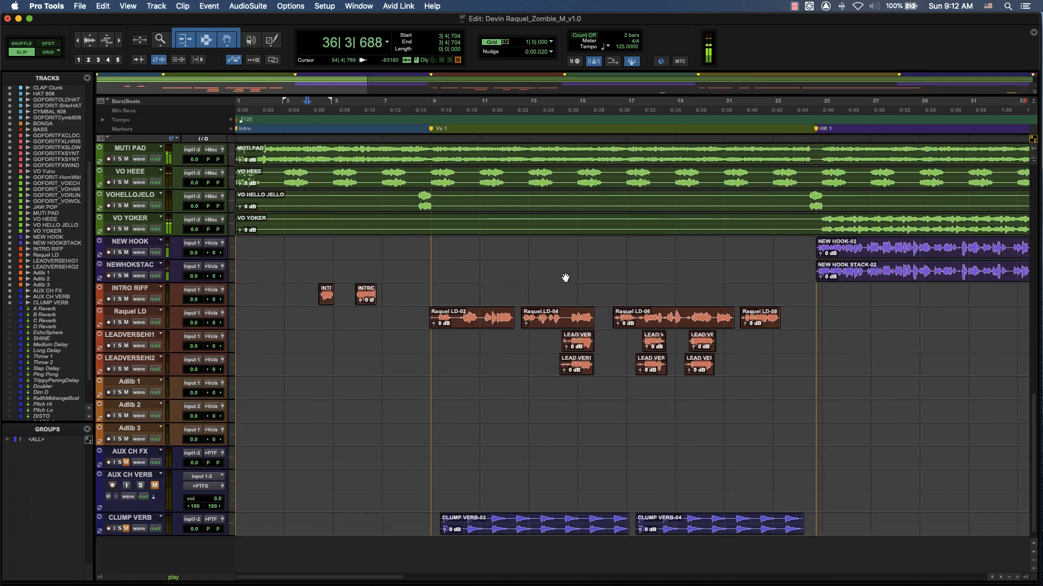
pyautogui.hscroll(10, 565, 278)
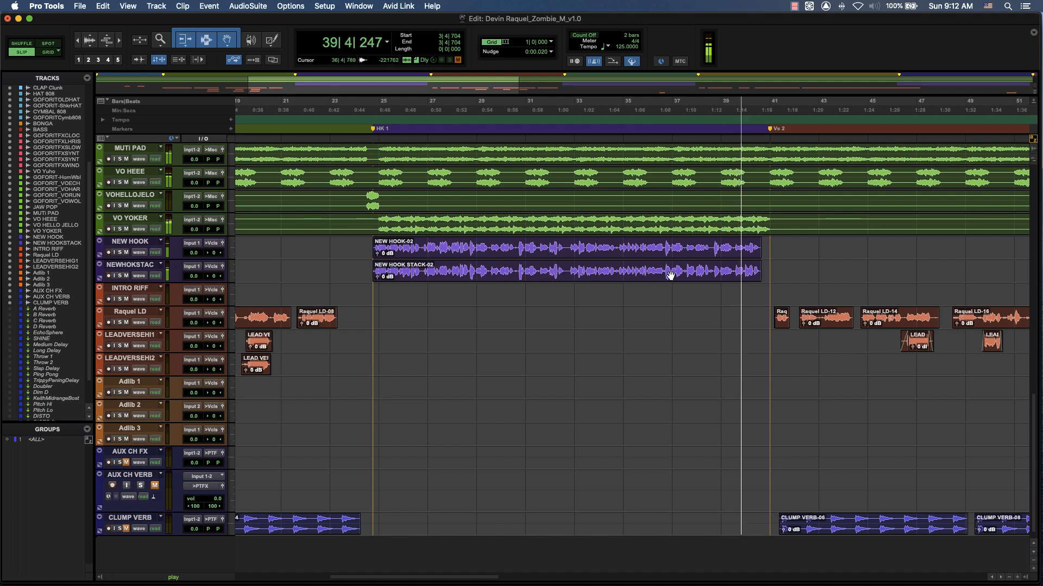
pyautogui.hscroll(3, 684, 275)
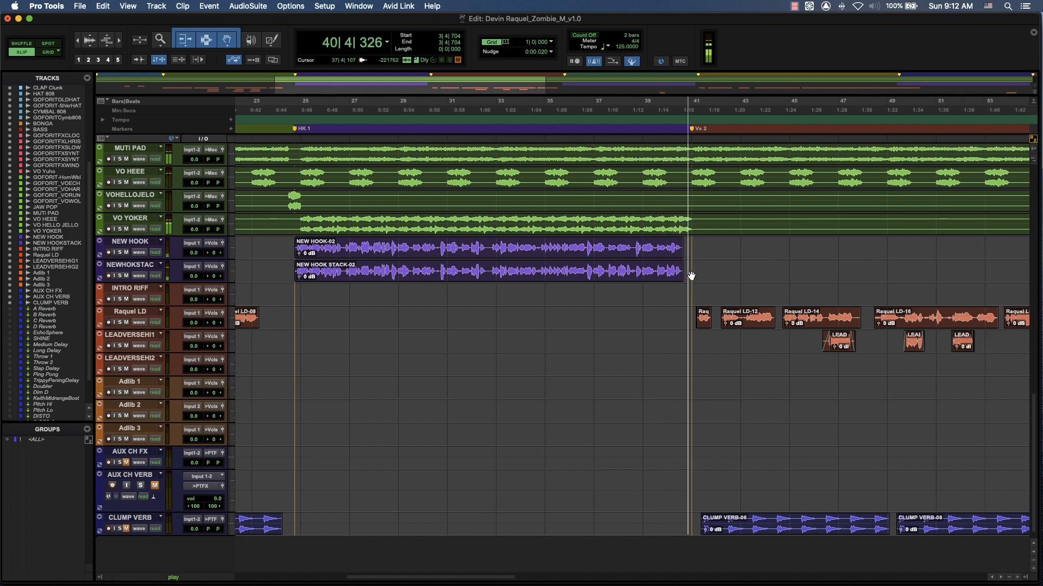
pyautogui.hscroll(3, 691, 275)
pyautogui.scroll(-1, 691, 276)
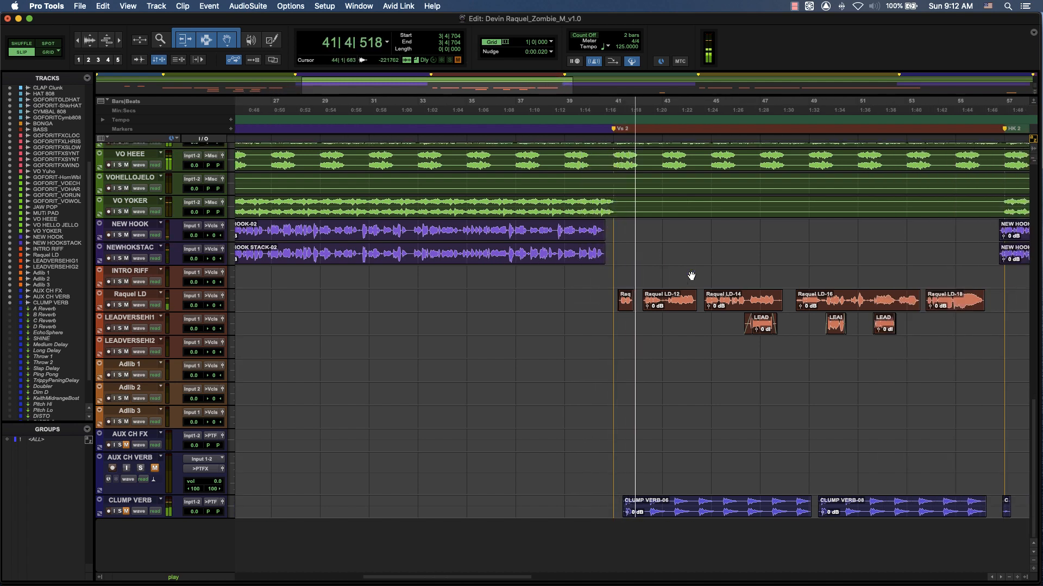
pyautogui.press('r')
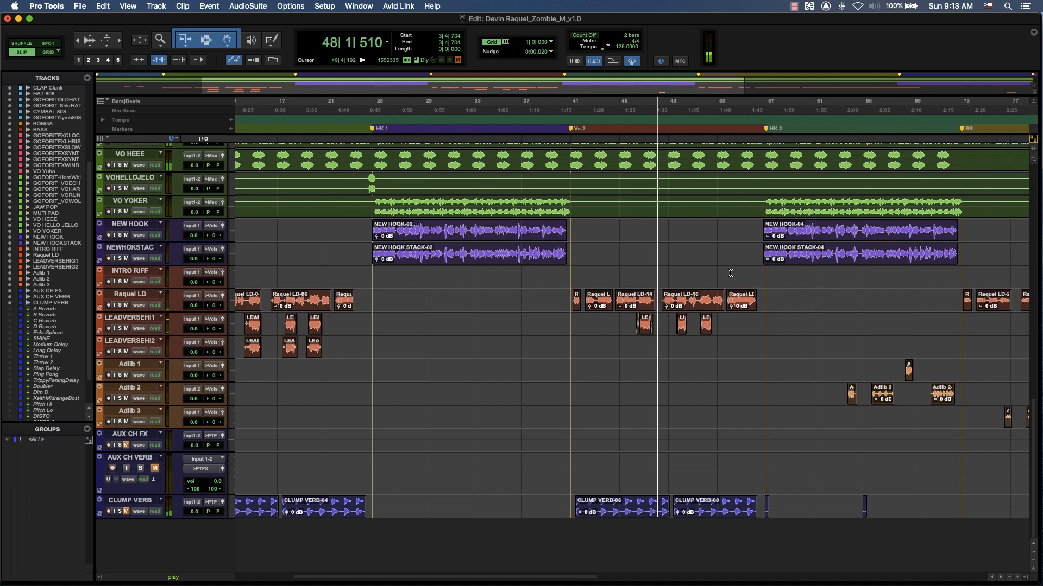
pyautogui.hscroll(3, 730, 273)
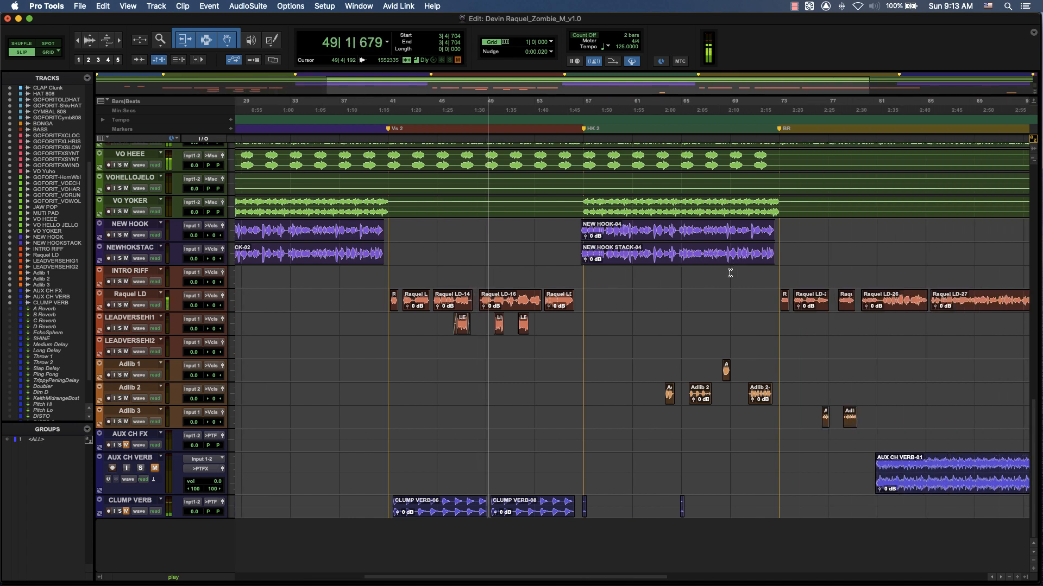
# Review the music, FX, bass and drum tracks up to the KICK track across the full song length
pyautogui.scroll(10, 731, 273)
pyautogui.press('r')
pyautogui.press('r')
pyautogui.press('r')
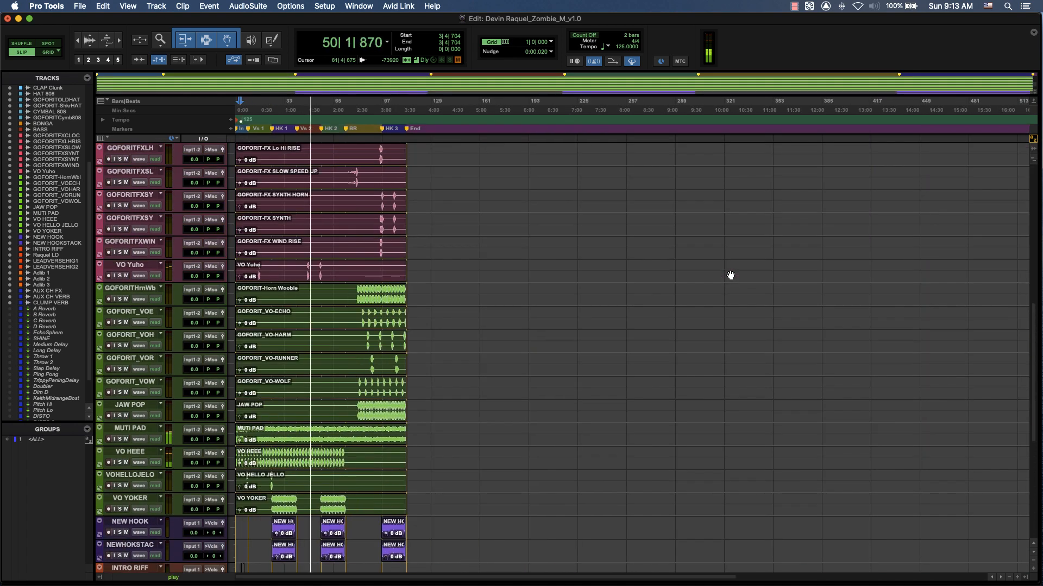
pyautogui.press('t')
pyautogui.press('t')
pyautogui.scroll(1, 730, 275)
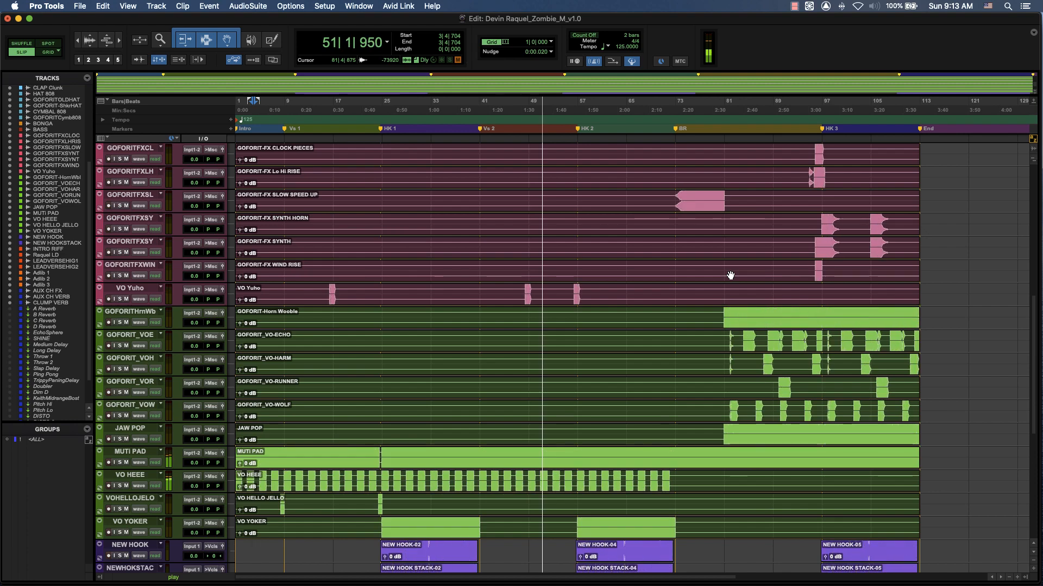
pyautogui.scroll(11, 730, 276)
pyautogui.scroll(7, 731, 275)
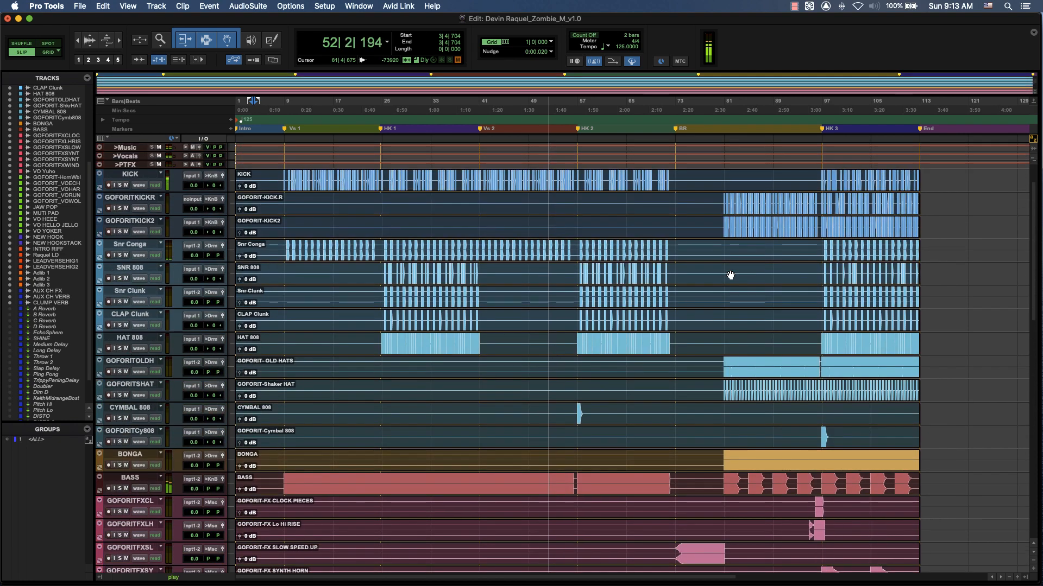
# Review the complete arrangement down to the vocal, adlib and aux tracks with smaller waveforms
pyautogui.press('r')
pyautogui.press('r')
pyautogui.press('r')
pyautogui.press('t')
pyautogui.press('t')
pyautogui.scroll(-20, 731, 273)
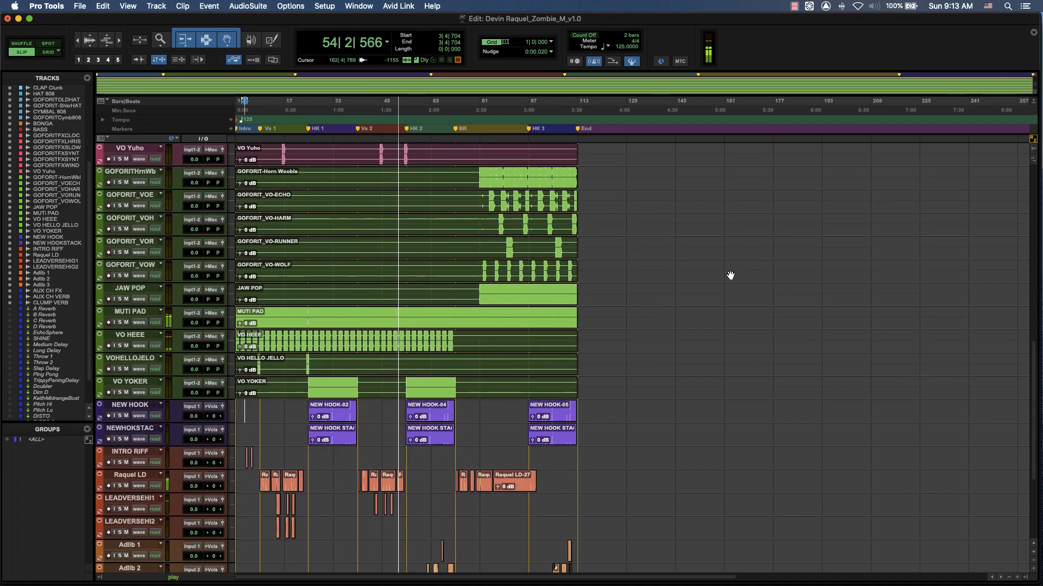
pyautogui.scroll(3, 731, 276)
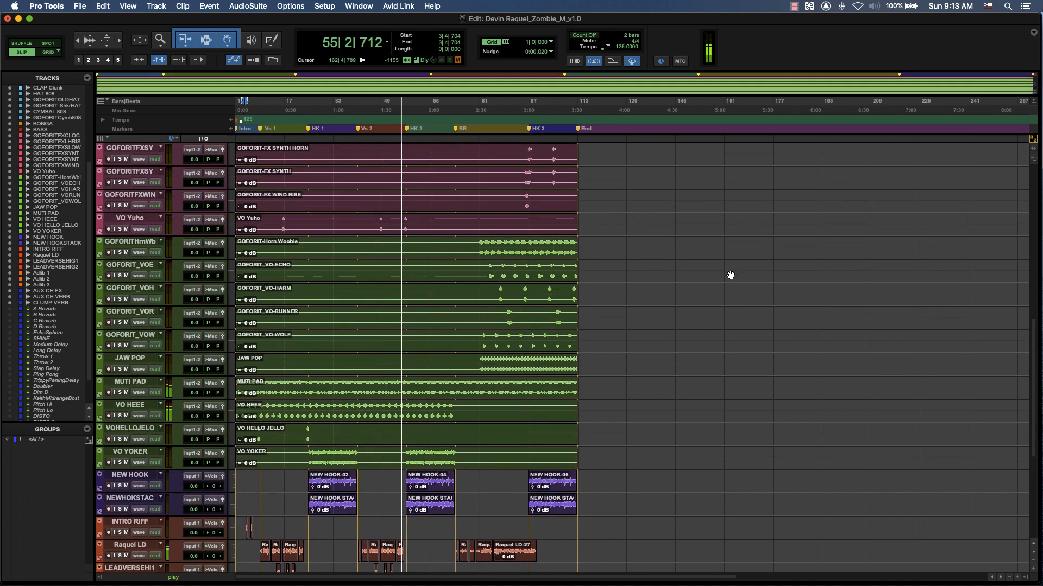
pyautogui.scroll(-11, 730, 275)
pyautogui.press('t')
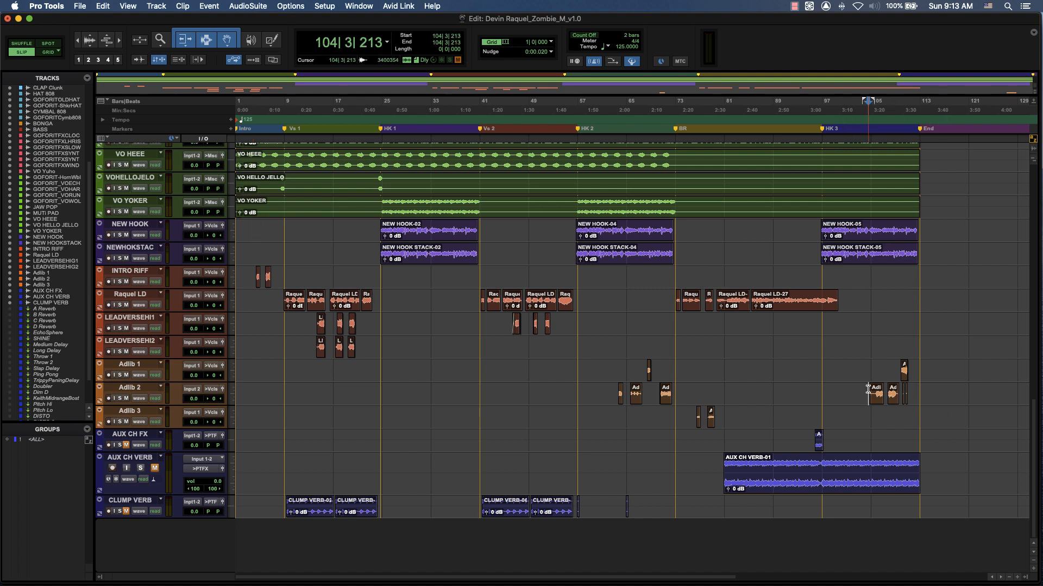
# Trim the empty start of the Adlib 2-08 clip and the empty end of the Adlib 2-10 clip
pyautogui.press('t')
pyautogui.press('t')
pyautogui.press('t')
pyautogui.scroll(1, 908, 412)
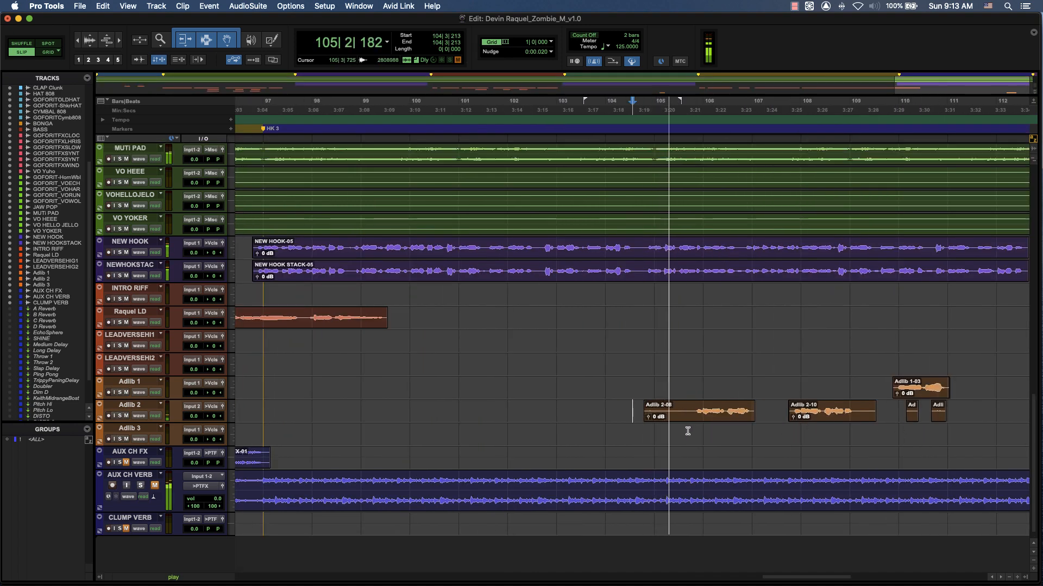
pyautogui.moveTo(647, 412); pyautogui.dragTo(695, 419)
# Delete the two short Adlib 2 clips between 109|4|875 and 111|2|149, checking them with enlarged waveforms, and stop playback
pyautogui.moveTo(874, 418); pyautogui.dragTo(961, 413)
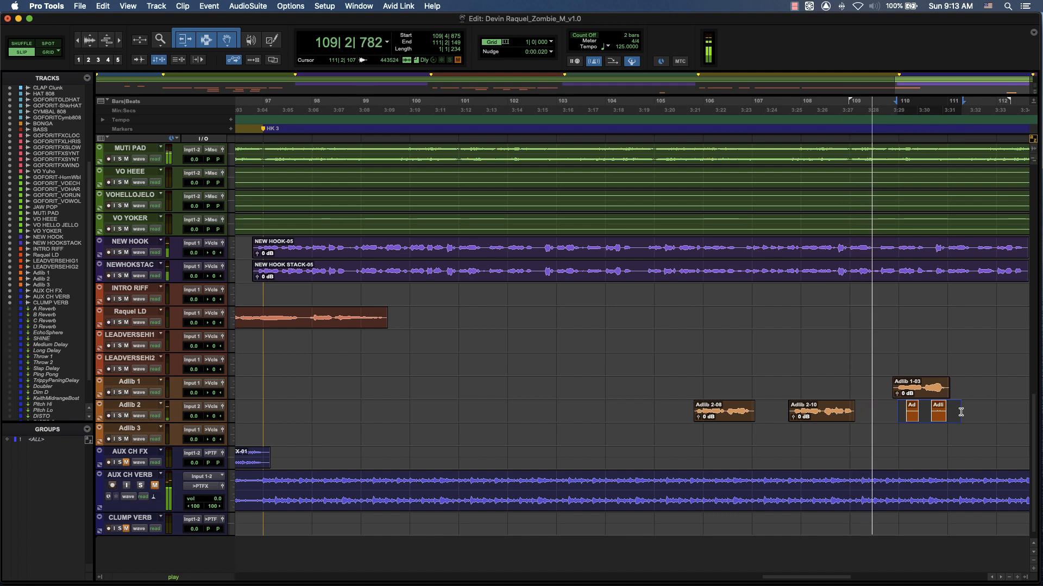
pyautogui.press('super+alt+bracketright')
pyautogui.press('super+alt+bracketright')
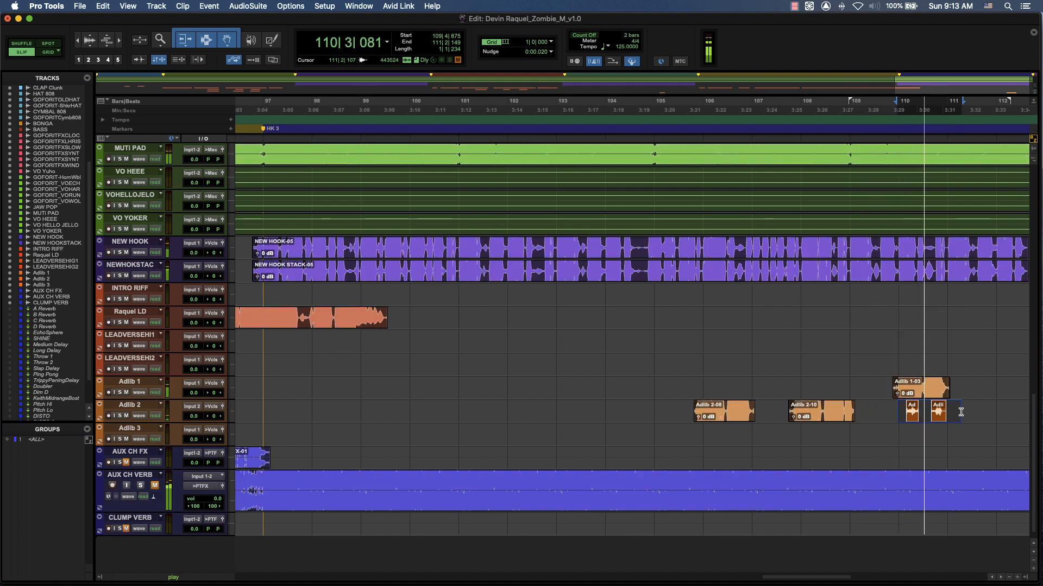
pyautogui.press('Delete')
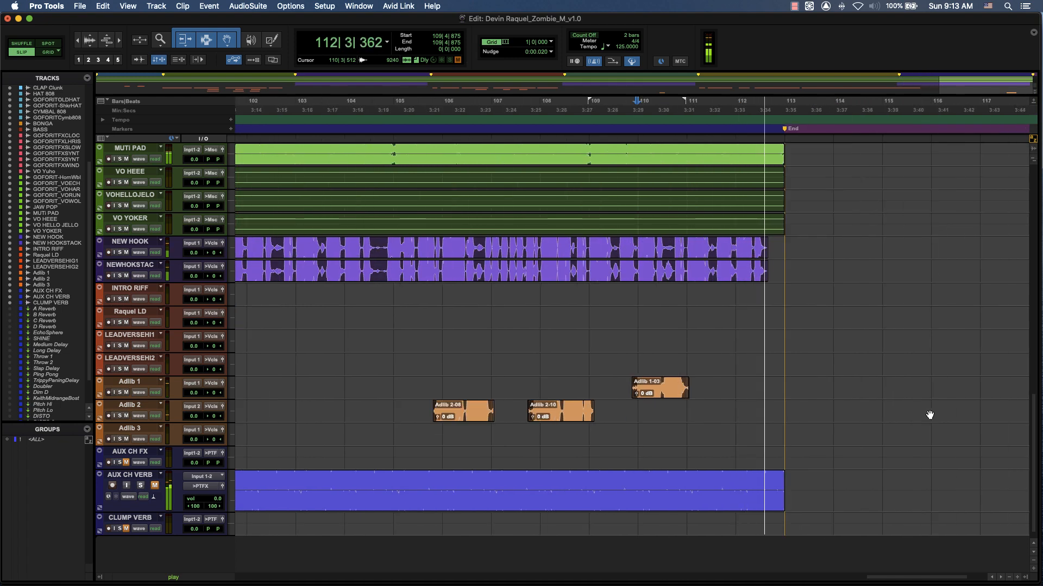
pyautogui.scroll(10, 745, 372)
pyautogui.press('space')
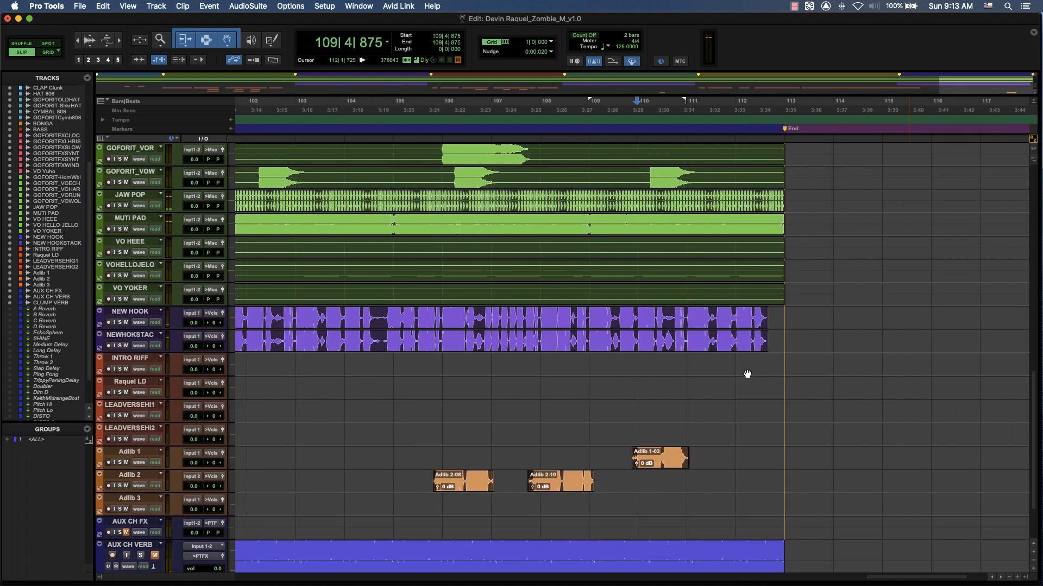
# Review the whole arrangement from intro to end, from the KICK and drum tracks down to the vocal, adlib and aux tracks
pyautogui.scroll(7, 748, 371)
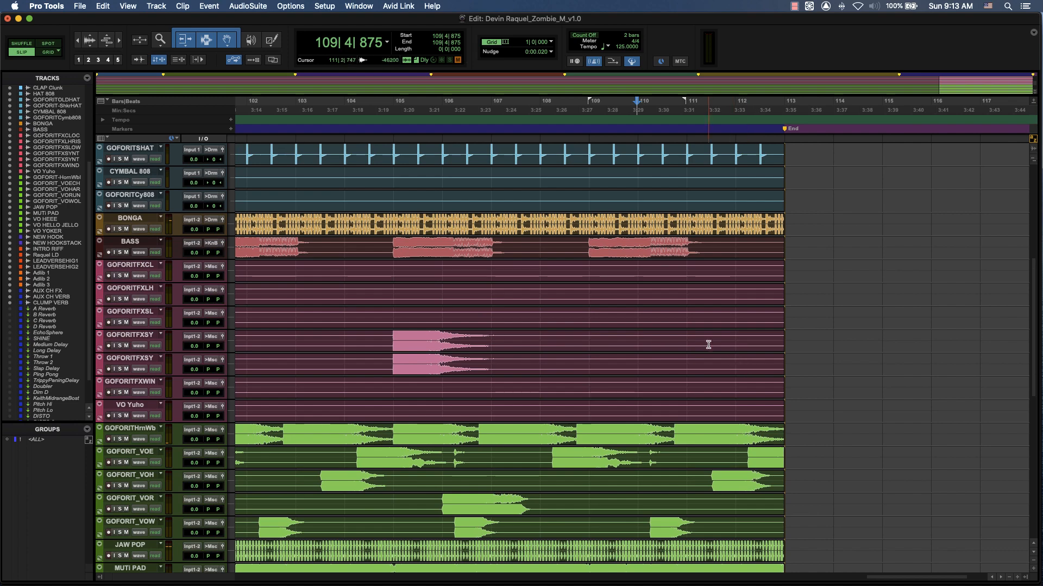
pyautogui.press('super+bracketleft')
pyautogui.press('super+bracketleft')
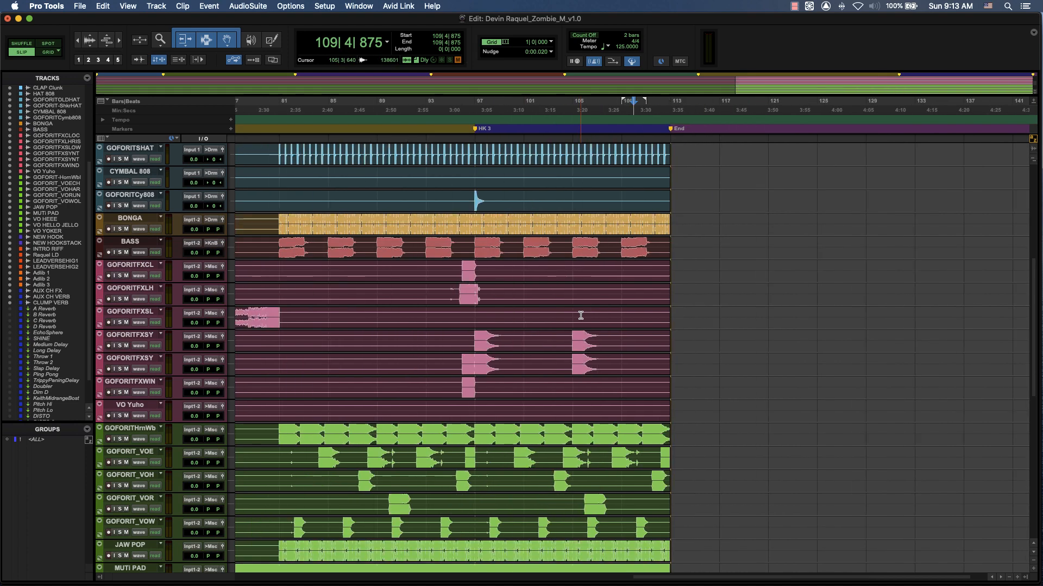
pyautogui.hscroll(-15, 542, 323)
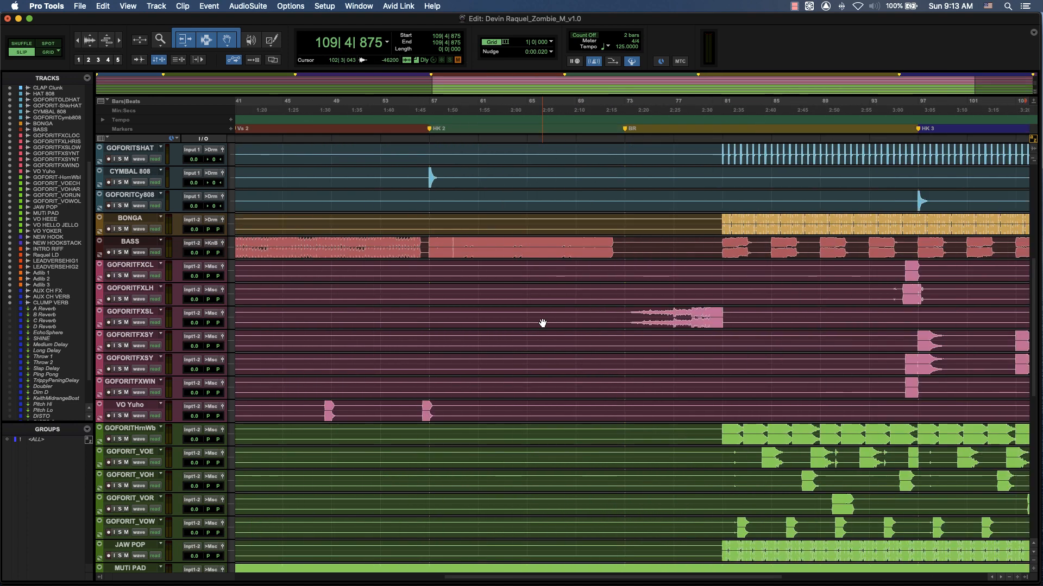
pyautogui.press('super+bracketleft')
pyautogui.press('super+bracketright')
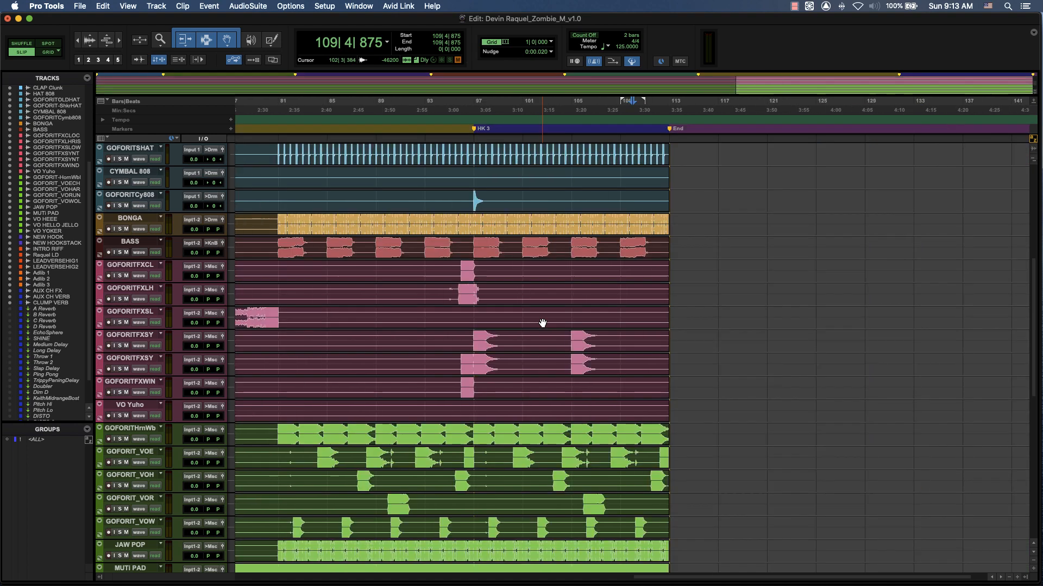
pyautogui.scroll(10, 543, 324)
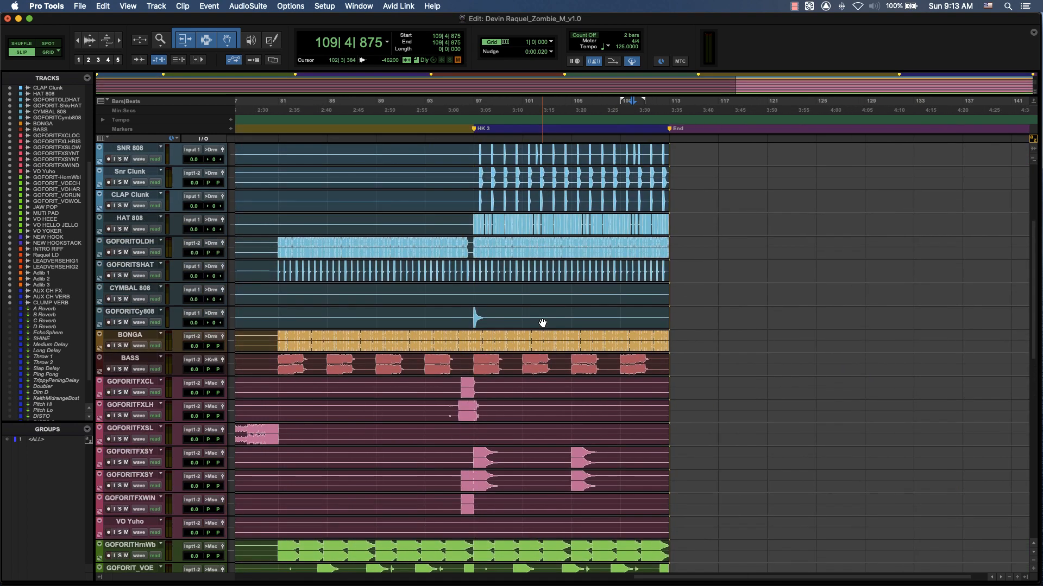
pyautogui.hscroll(-3, 542, 321)
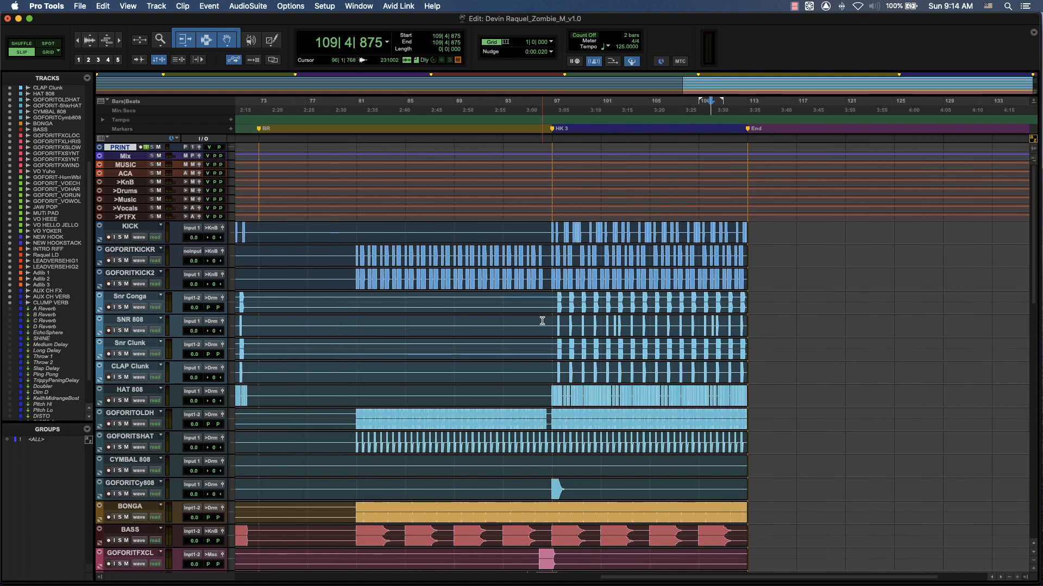
pyautogui.hscroll(-20, 542, 321)
pyautogui.scroll(-10, 543, 321)
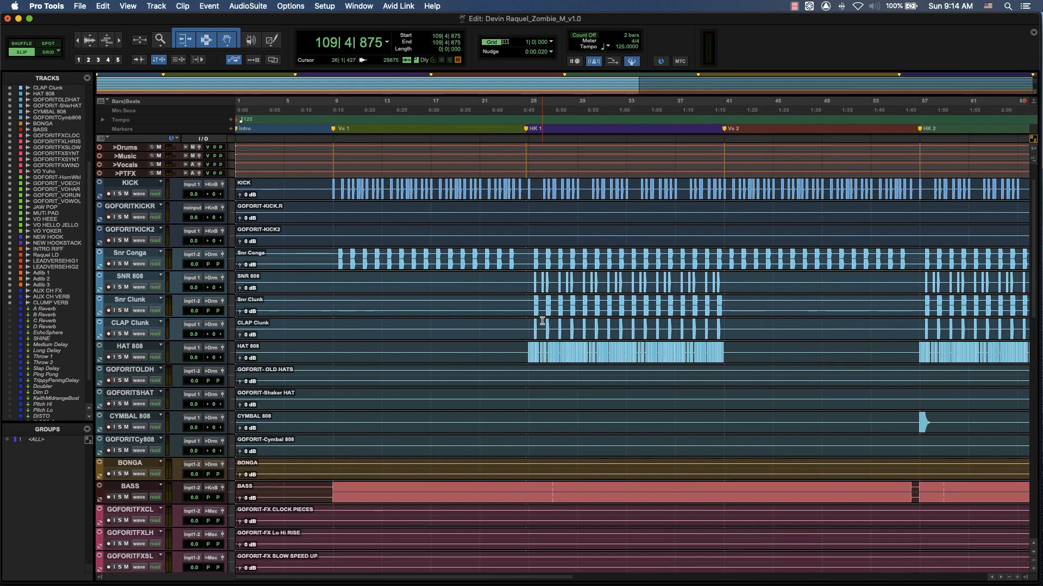
pyautogui.press('super+bracketleft')
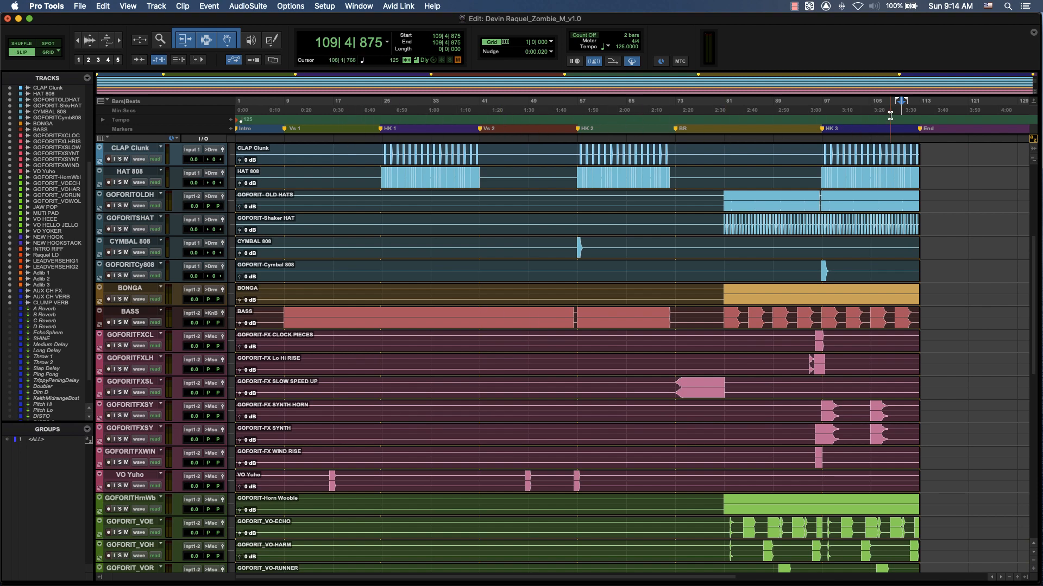
pyautogui.scroll(-15, 429, 228)
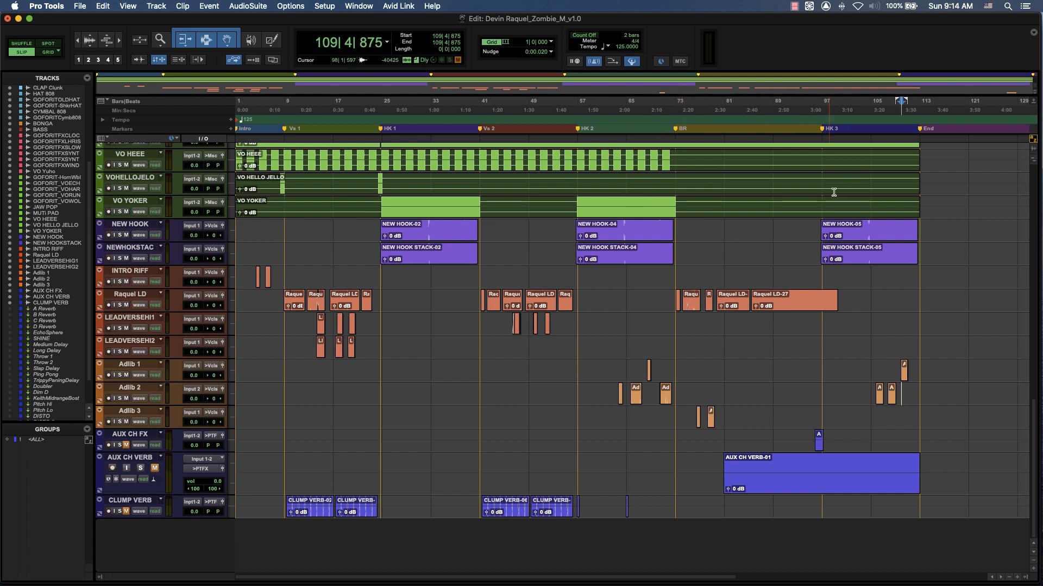
# Play the song from the BR marker and move the displaced BR marker back to bar 73
pyautogui.click(677, 129)
pyautogui.press('space')
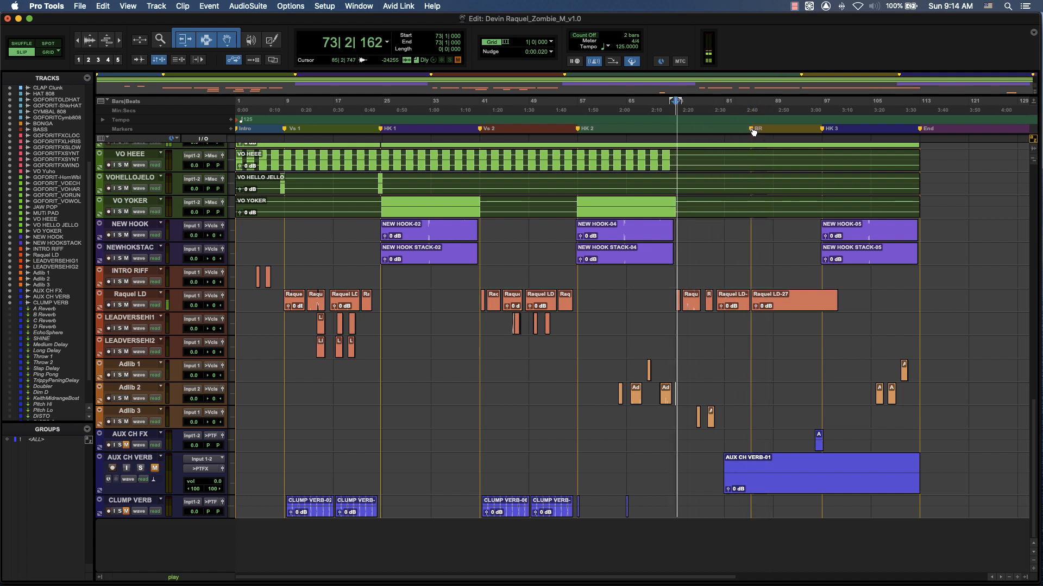
pyautogui.moveTo(753, 132); pyautogui.dragTo(677, 133)
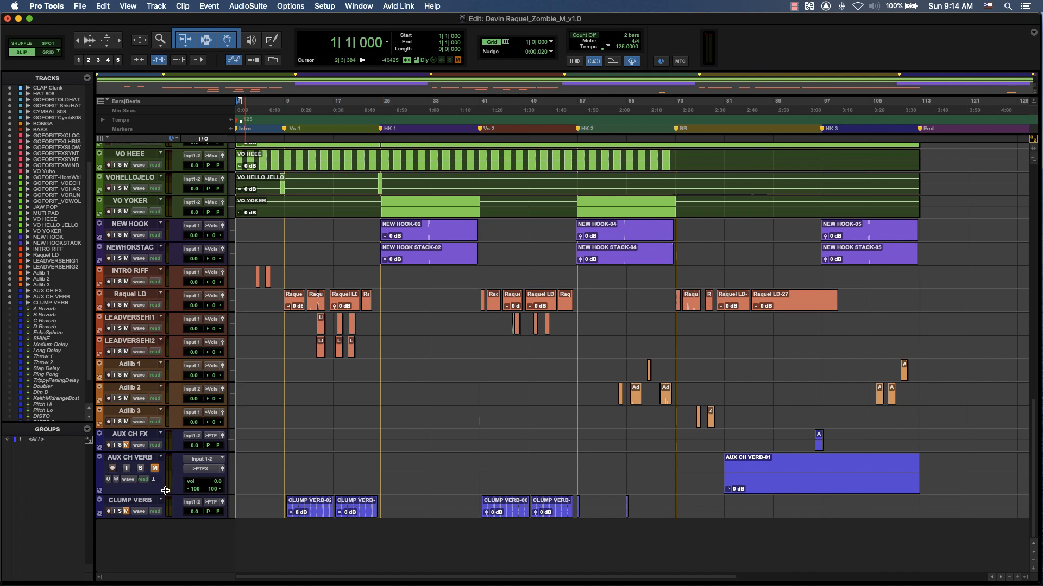
# Reduce the height of the AUX CH VERB track to match its neighbouring tracks
pyautogui.moveTo(165, 490); pyautogui.dragTo(165, 479)
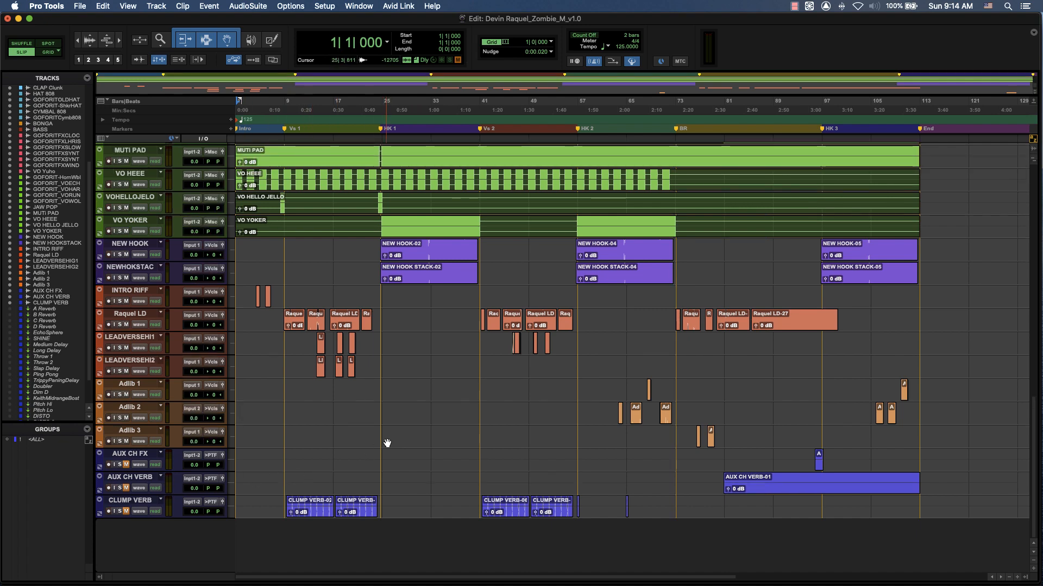
pyautogui.scroll(10, 387, 444)
pyautogui.scroll(-9, 388, 444)
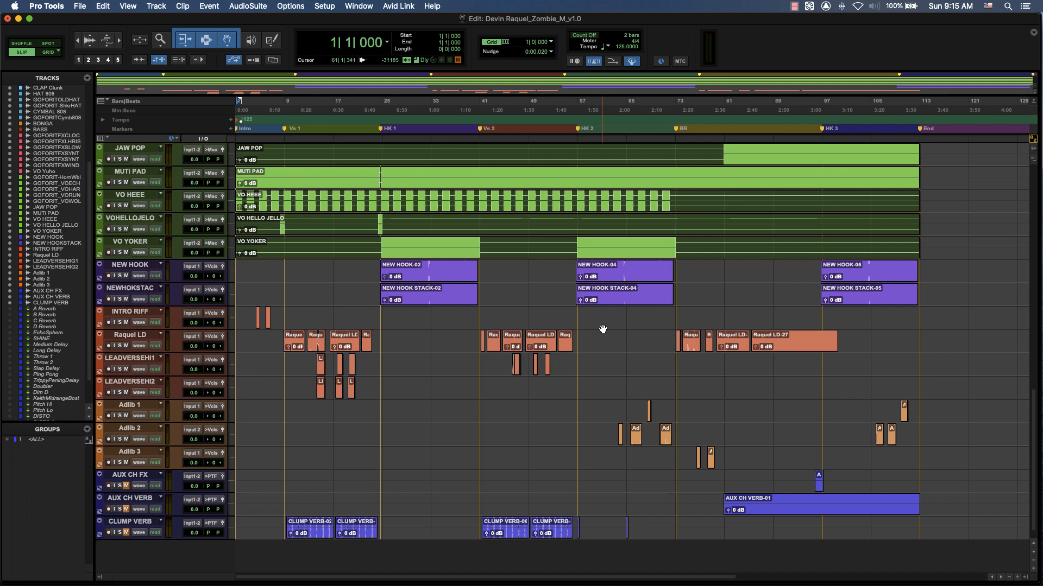
# Open the Strip Silence window, look up its command and shortcut, and close the window again
pyautogui.press('super+u')
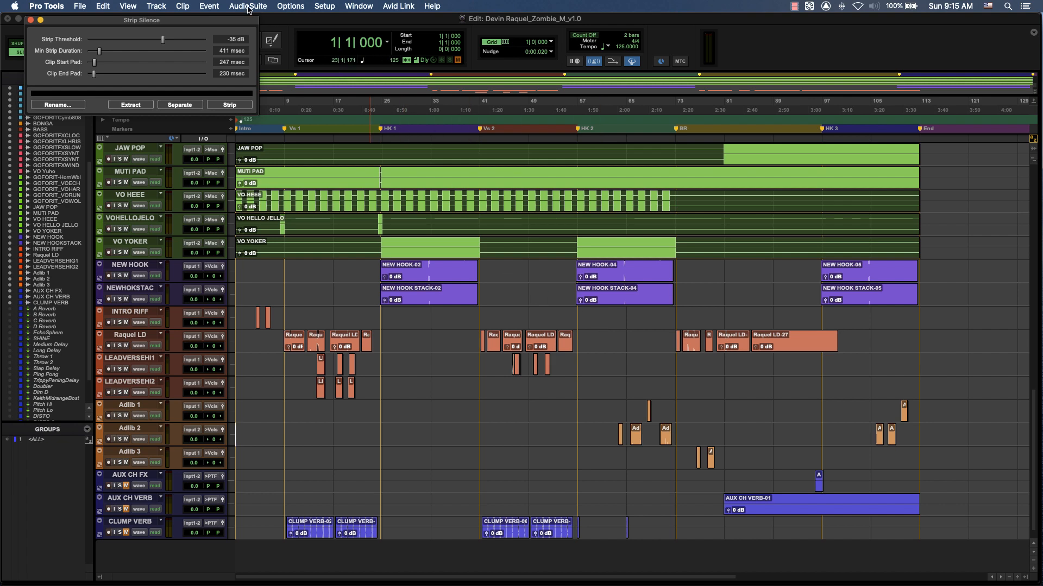
pyautogui.click(109, 7)
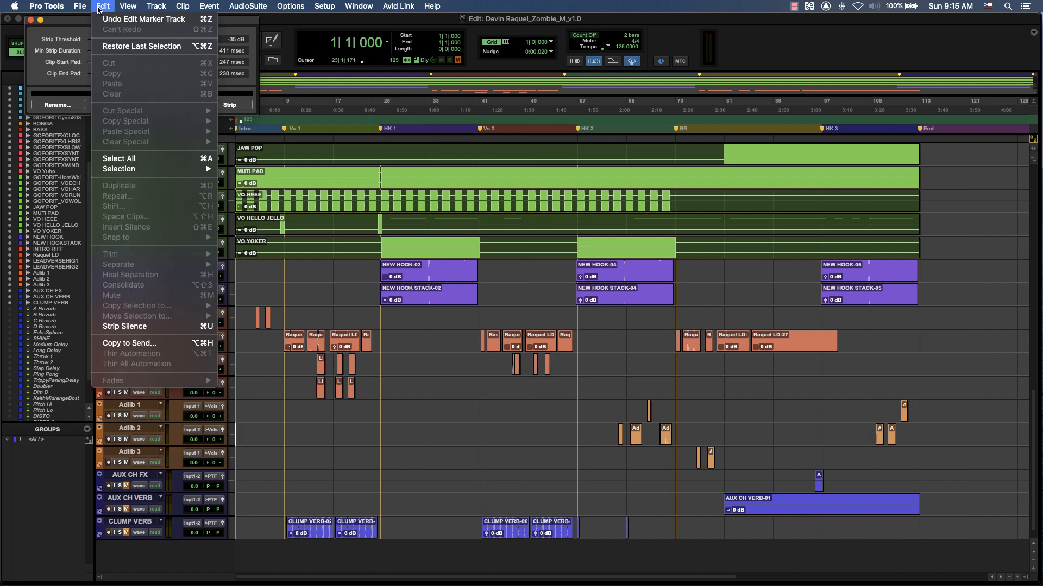
pyautogui.moveTo(119, 8)
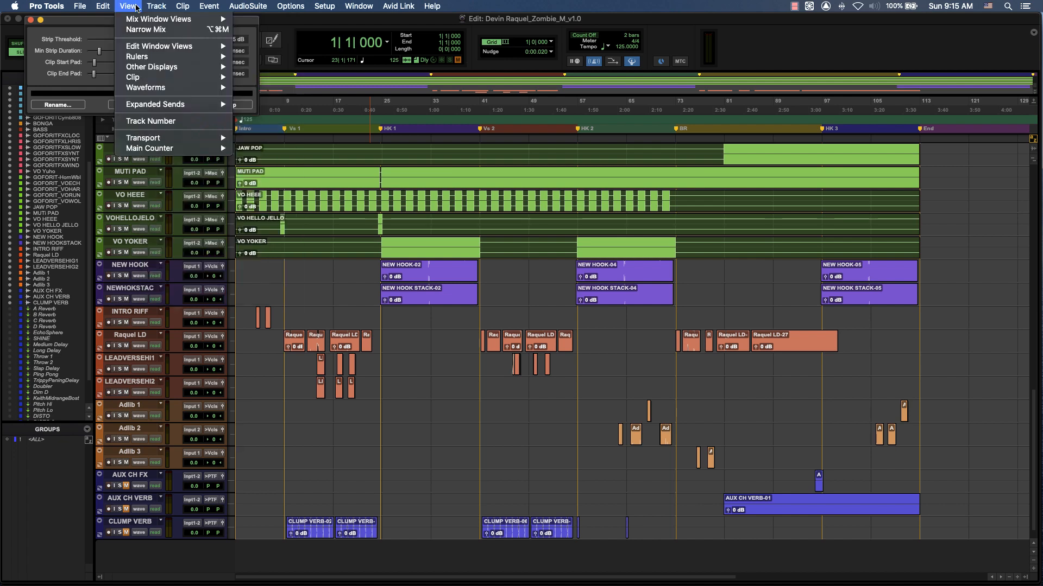
pyautogui.moveTo(75, 8)
pyautogui.moveTo(133, 6)
pyautogui.moveTo(206, 5)
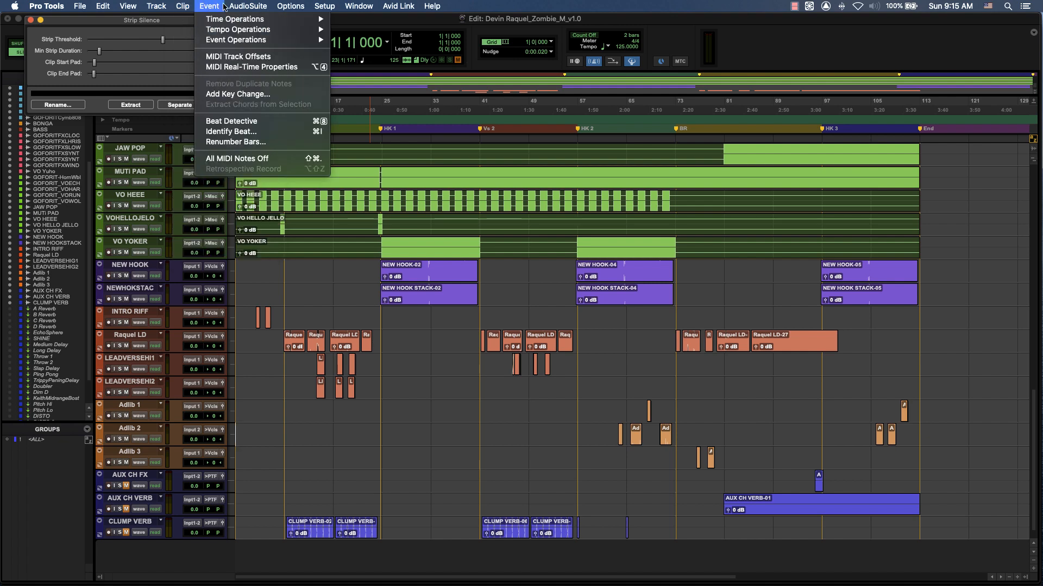
pyautogui.moveTo(293, 7)
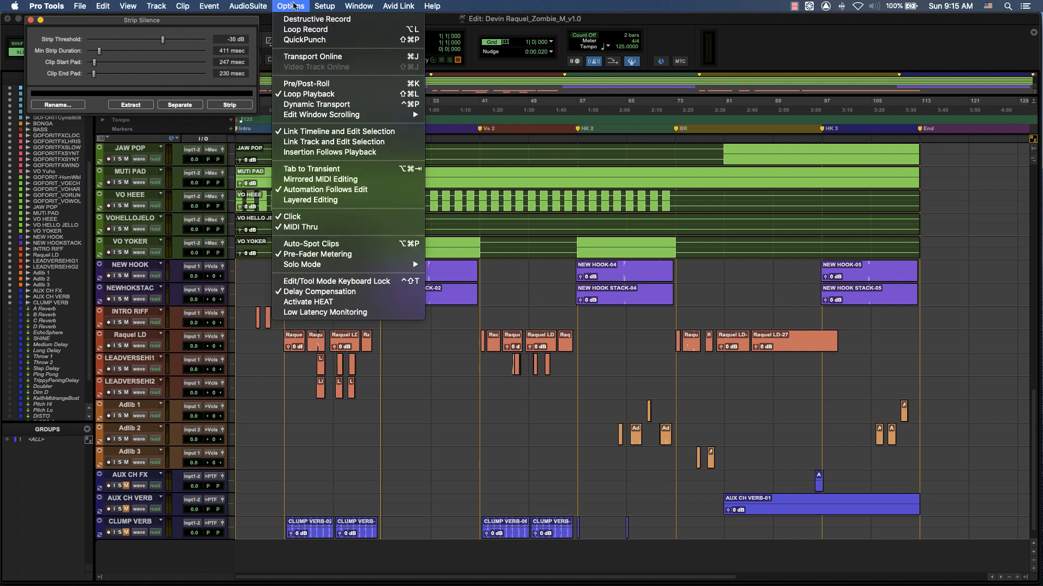
pyautogui.moveTo(255, 7)
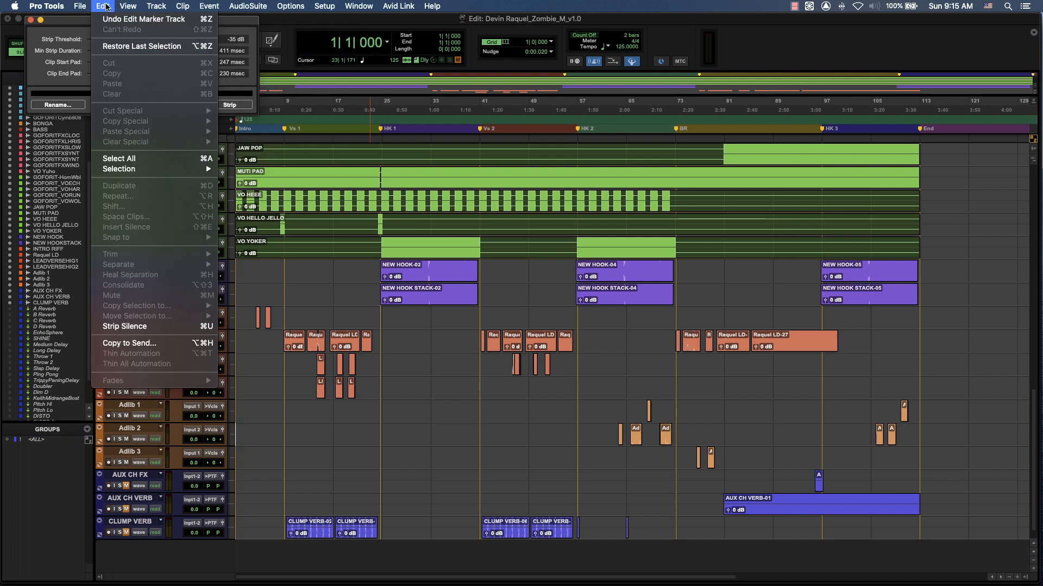
pyautogui.click(147, 327)
pyautogui.click(208, 329)
pyautogui.click(263, 358)
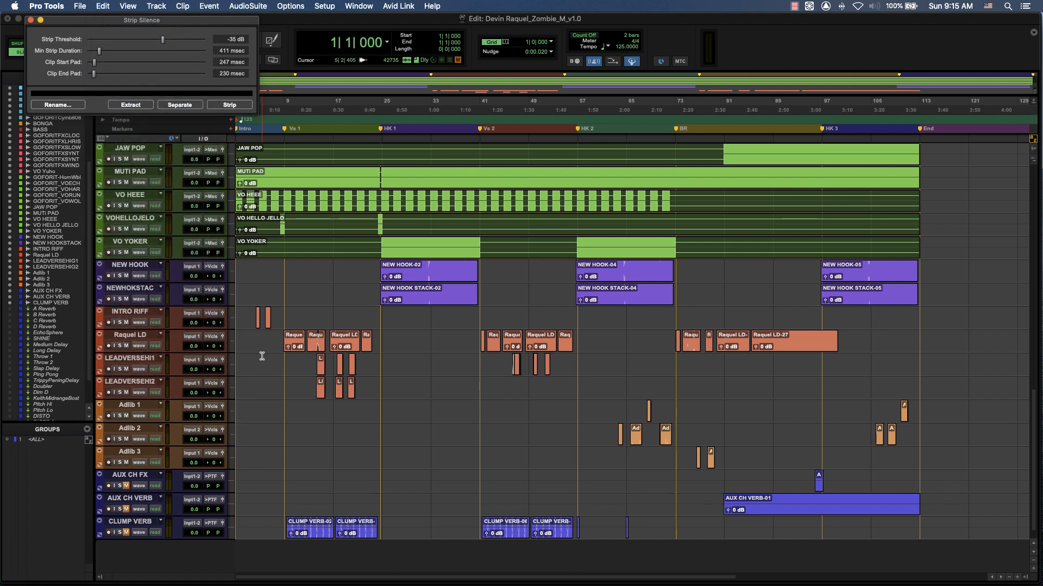
pyautogui.press('super+u')
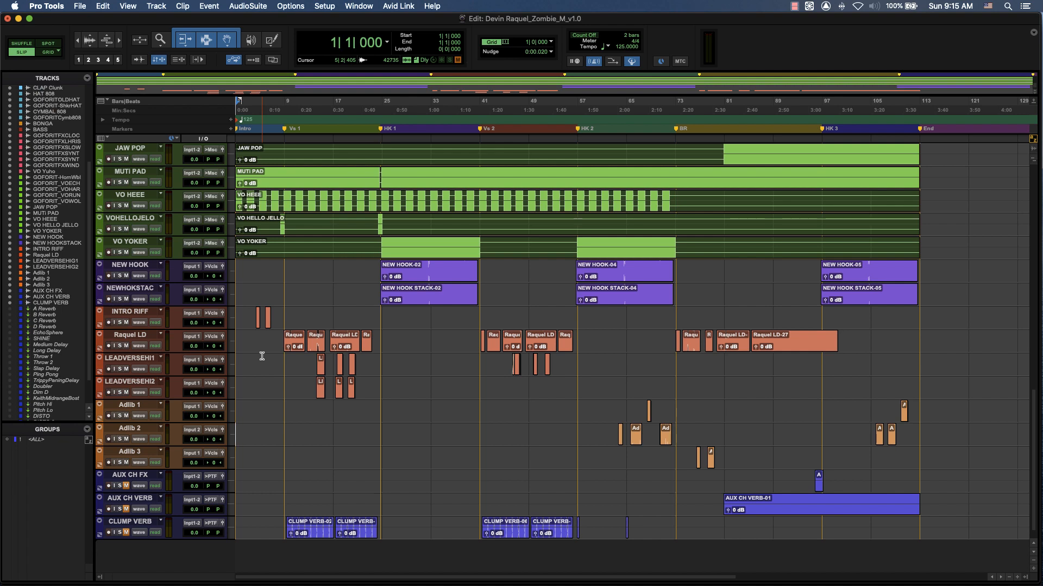
pyautogui.press('super+u')
pyautogui.press('super+u')
# Review the cleaned-up tracks, switch to the mixer, and check the channel strips and output routing from PRINT to the aux tracks
pyautogui.scroll(2, 430, 335)
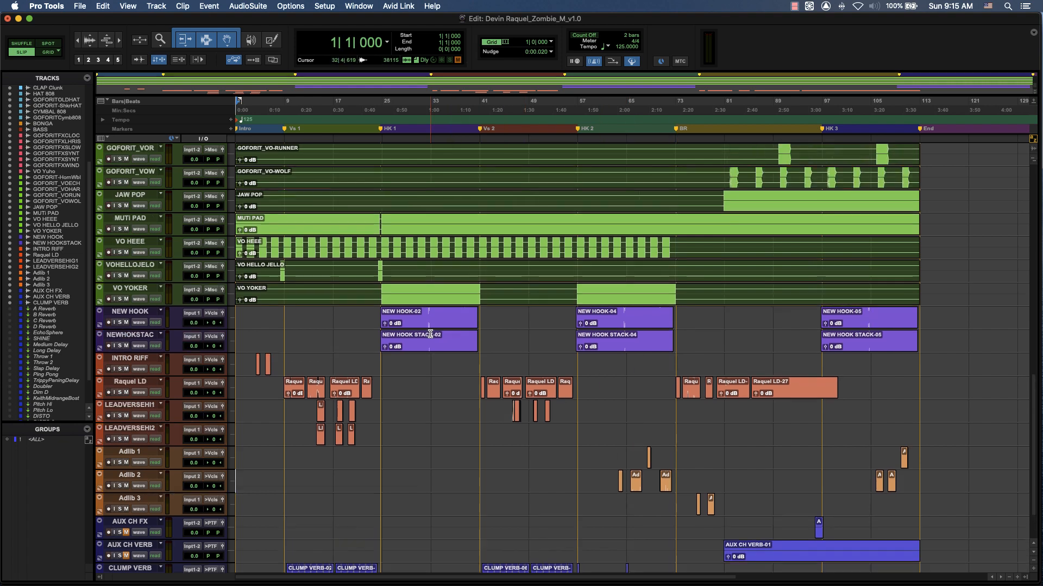
pyautogui.scroll(13, 430, 335)
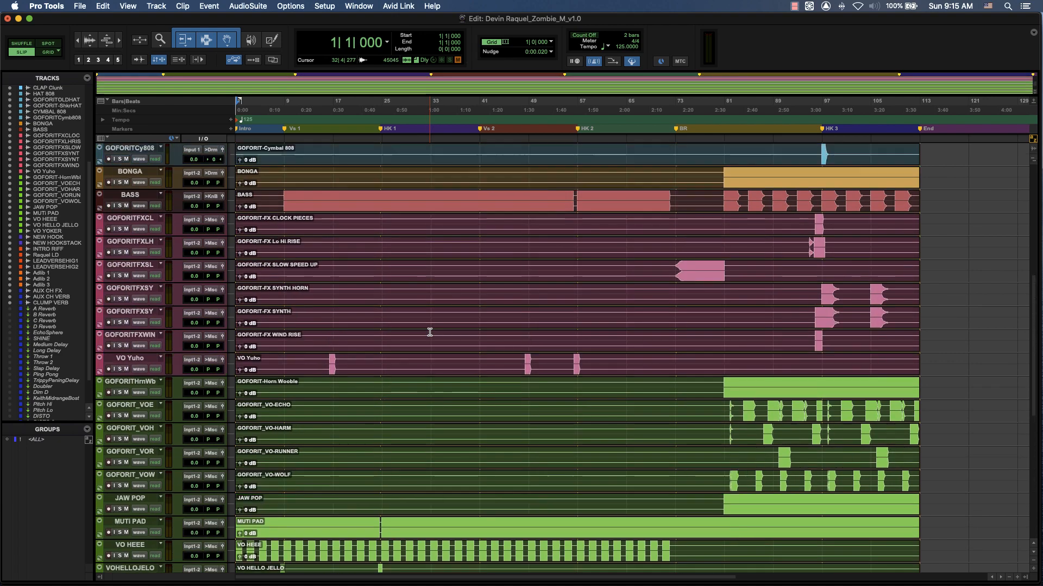
pyautogui.scroll(3, 430, 333)
pyautogui.press('super+equal')
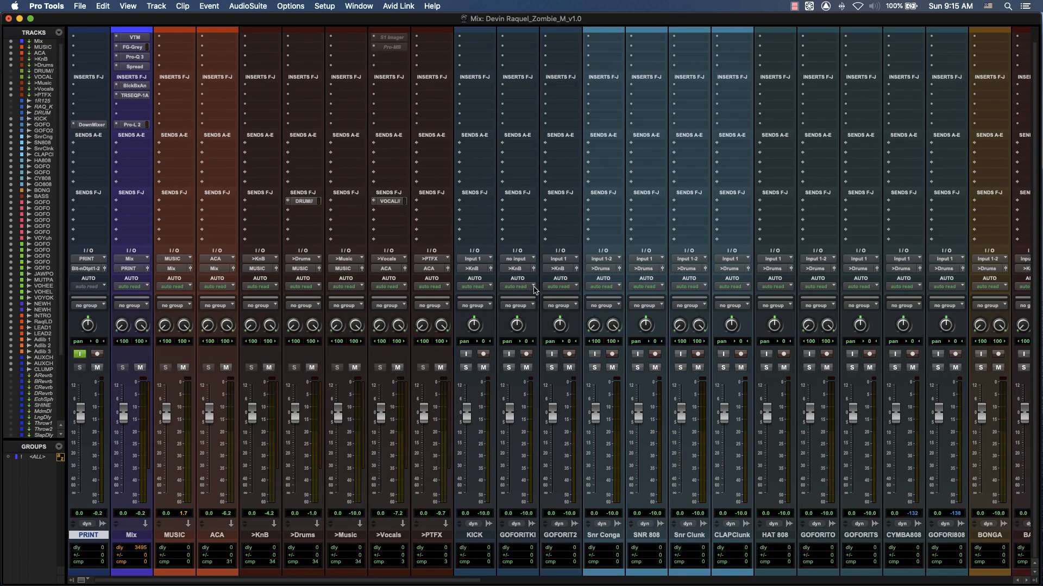
pyautogui.hscroll(10, 908, 273)
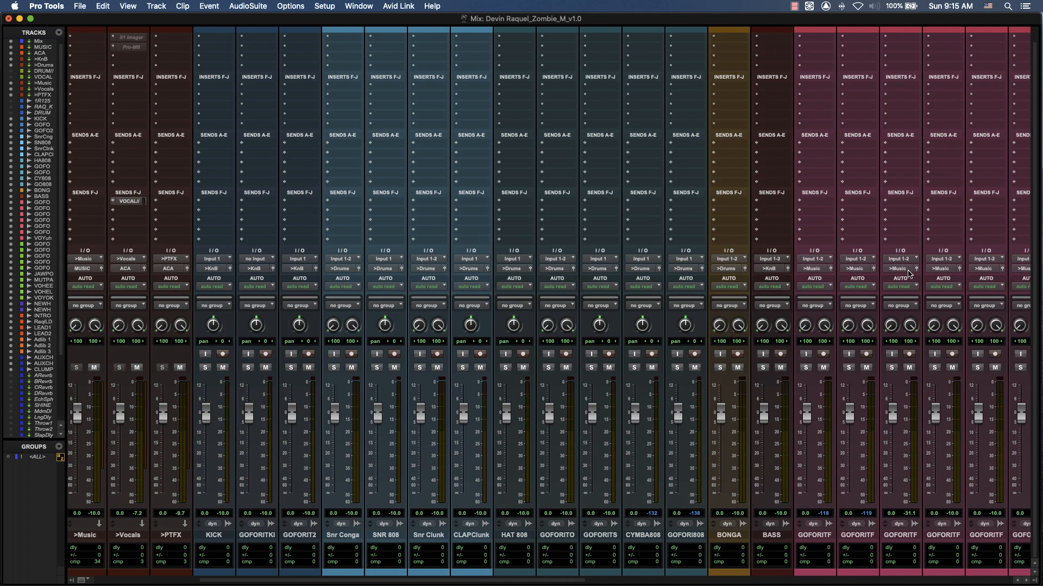
pyautogui.hscroll(10, 910, 274)
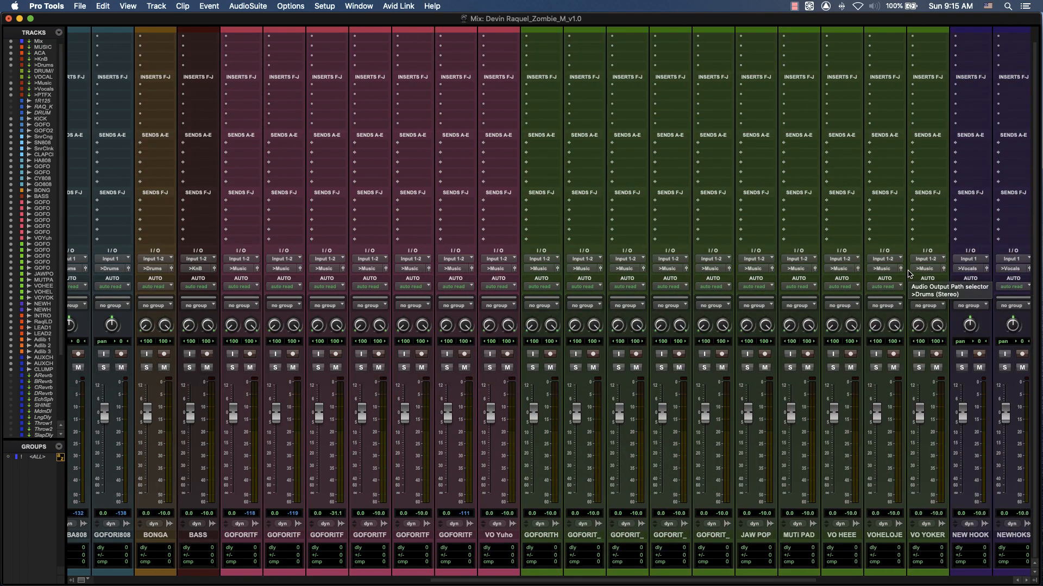
pyautogui.hscroll(8, 910, 273)
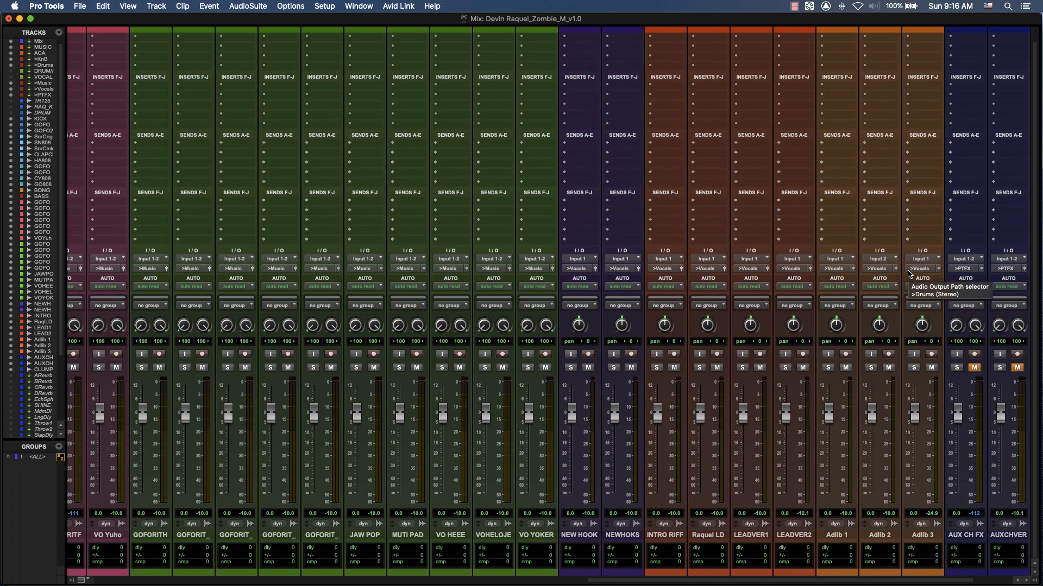
pyautogui.hscroll(-6, 910, 273)
pyautogui.hscroll(-20, 908, 273)
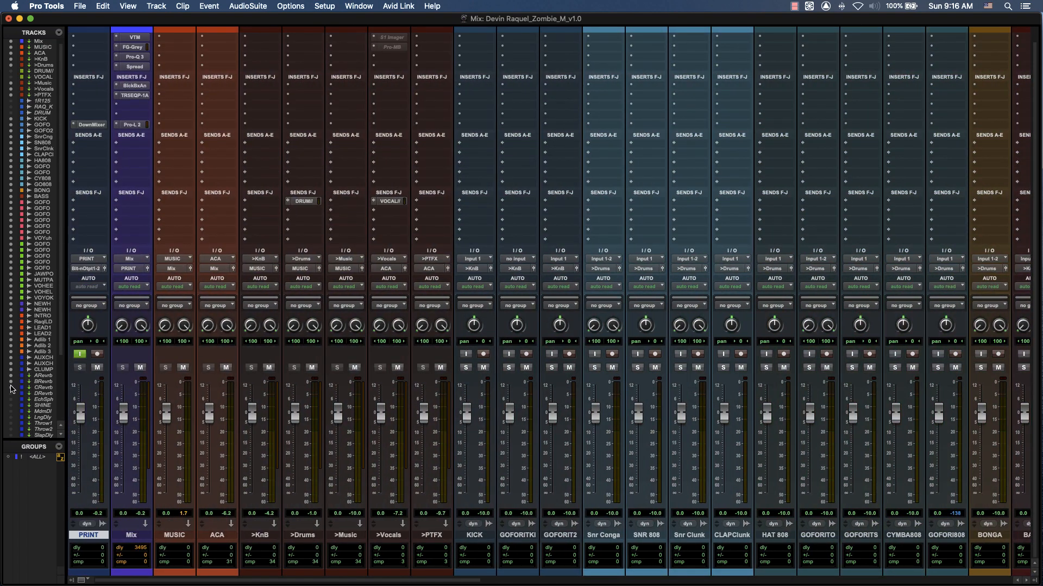
# Show the inactive effects return tracks from A Reverb onward, review their inserts in the mixer, and hide them again
pyautogui.scroll(-5, 14, 423)
pyautogui.hscroll(9, 281, 324)
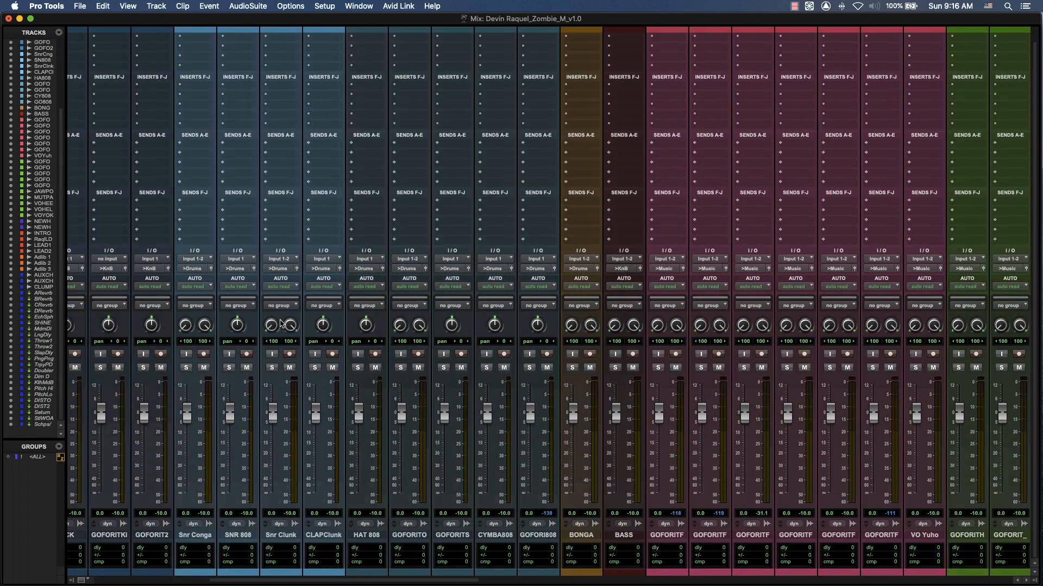
pyautogui.hscroll(20, 282, 324)
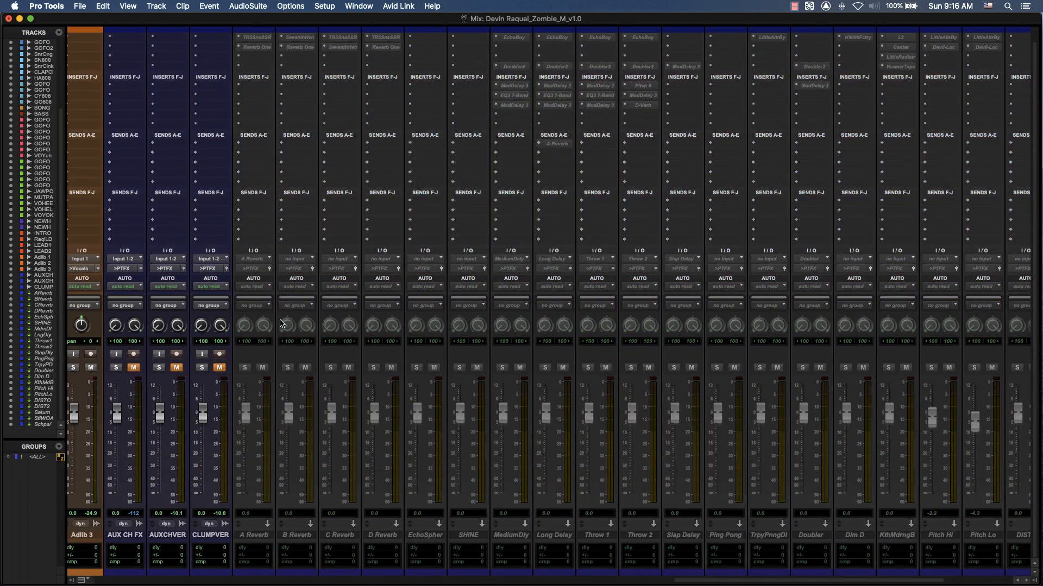
pyautogui.scroll(2, 282, 324)
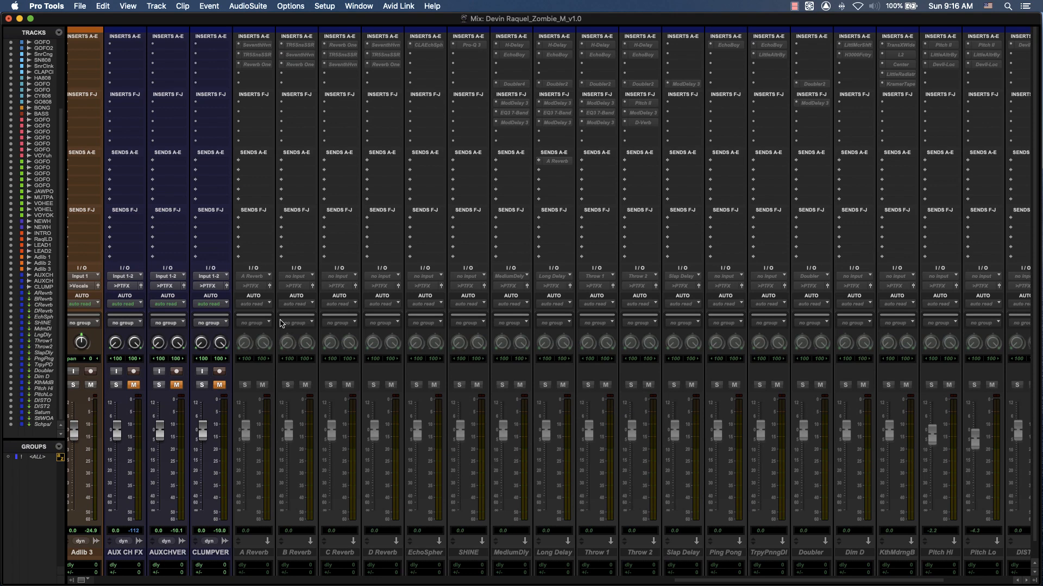
pyautogui.hscroll(4, 281, 324)
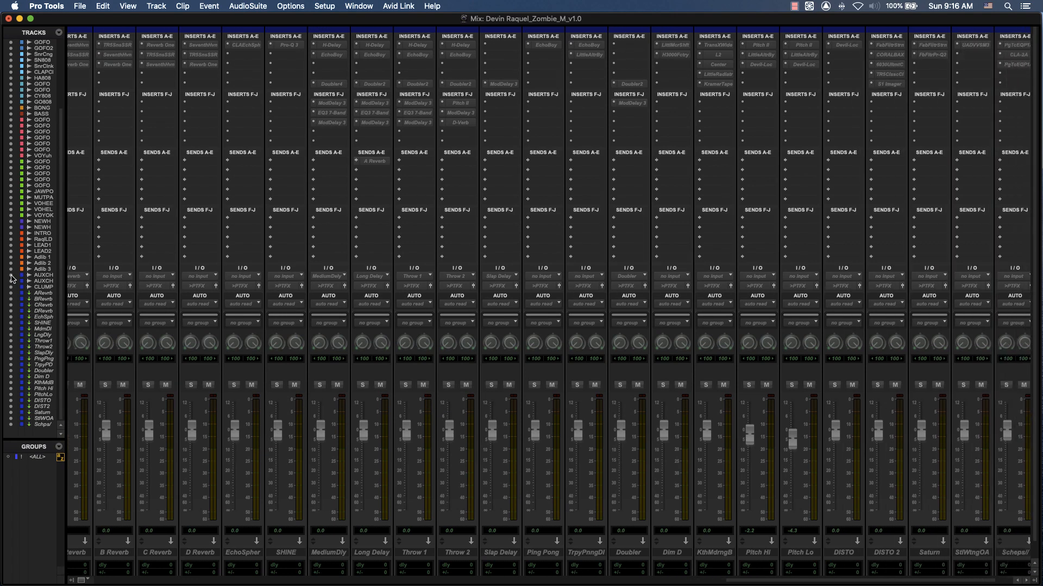
pyautogui.moveTo(10, 296); pyautogui.dragTo(11, 427)
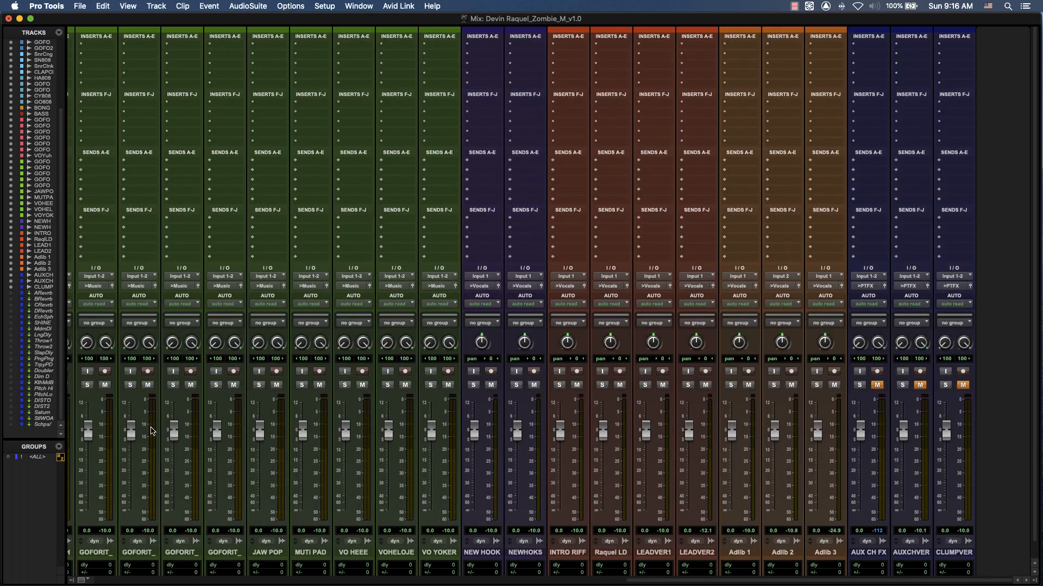